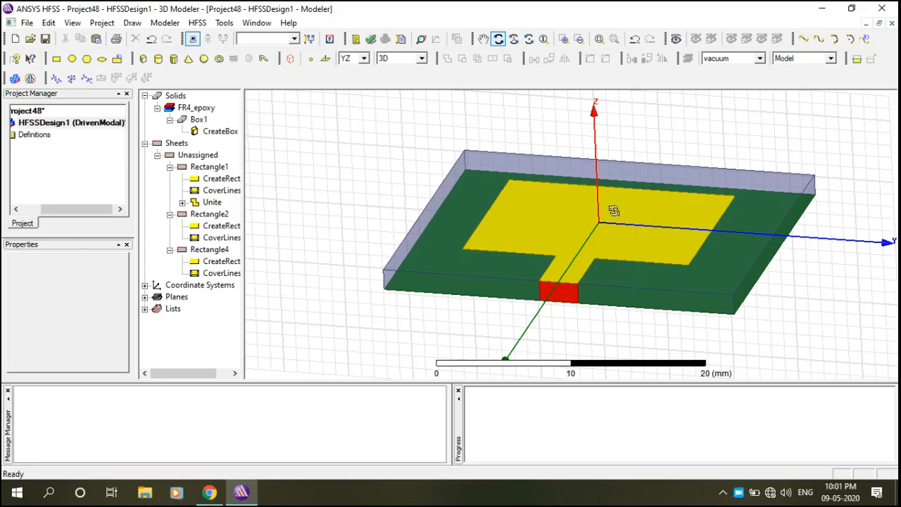
Orbit the antenna from a steep side view to an angled top view of the substrate slab.
{"action": "left_click_drag", "start_coordinate": [613, 210], "coordinate": [642, 145]}
{"action": "left_click_drag", "start_coordinate": [557, 185], "coordinate": [416, 141]}
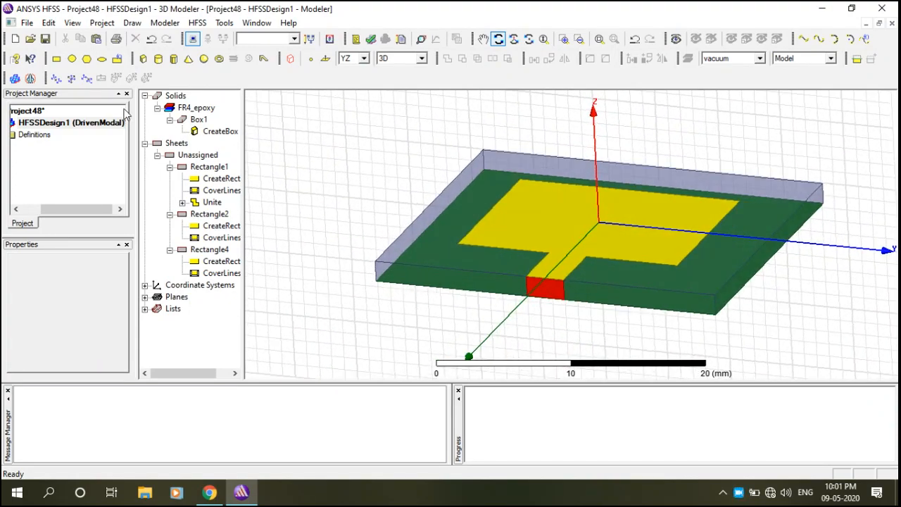
Cancel the first box attempt and switch the drawing plane from YZ to XY.
{"action": "left_click", "coordinate": [143, 60]}
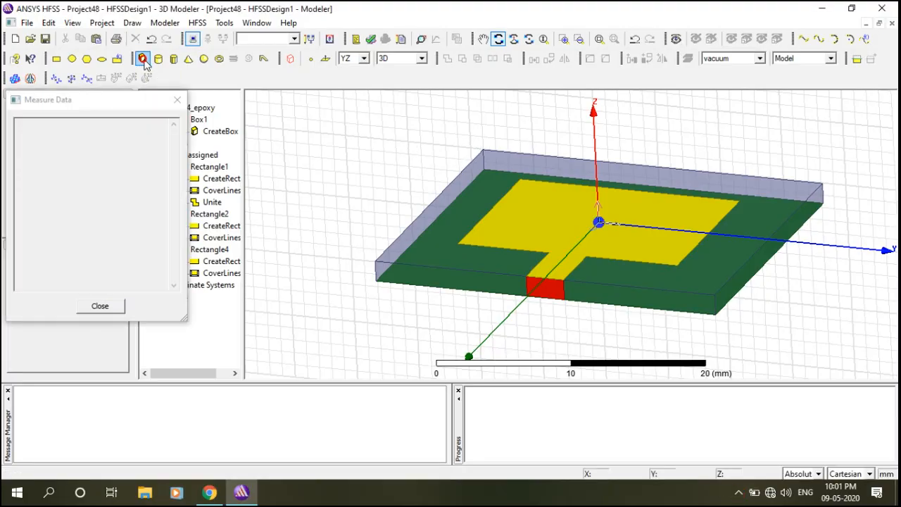
{"action": "left_click", "coordinate": [485, 171]}
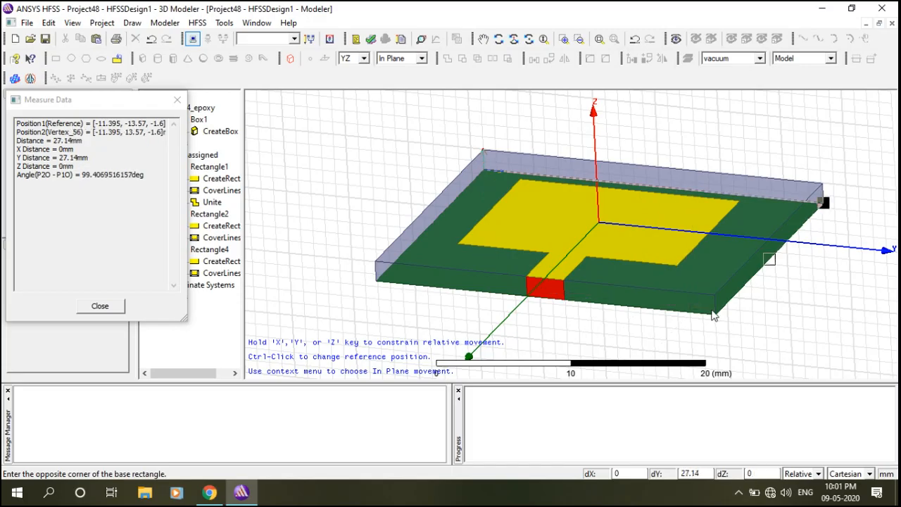
{"action": "key", "text": "Escape"}
{"action": "left_click", "coordinate": [363, 59]}
{"action": "left_click", "coordinate": [357, 72]}
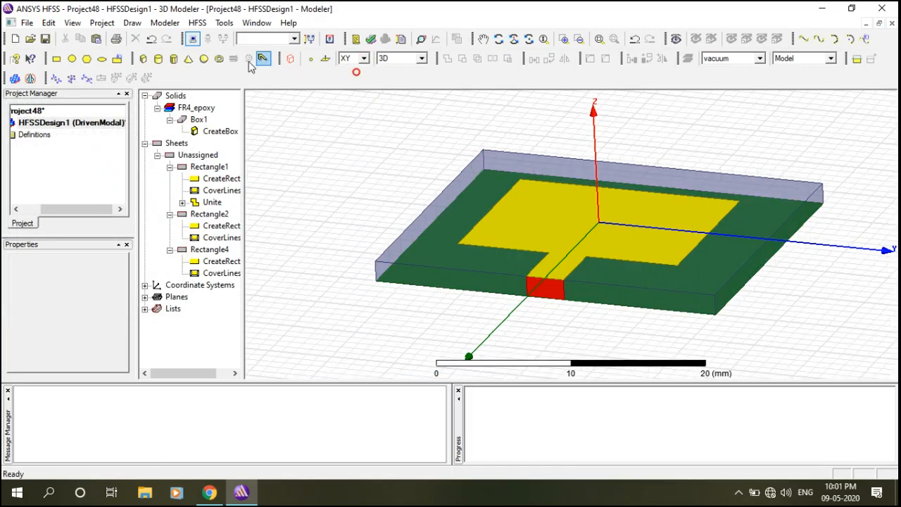
Draw Box2 from the substrate's back-left corner to its front-right corner, 13.6 mm tall.
{"action": "left_click", "coordinate": [143, 59]}
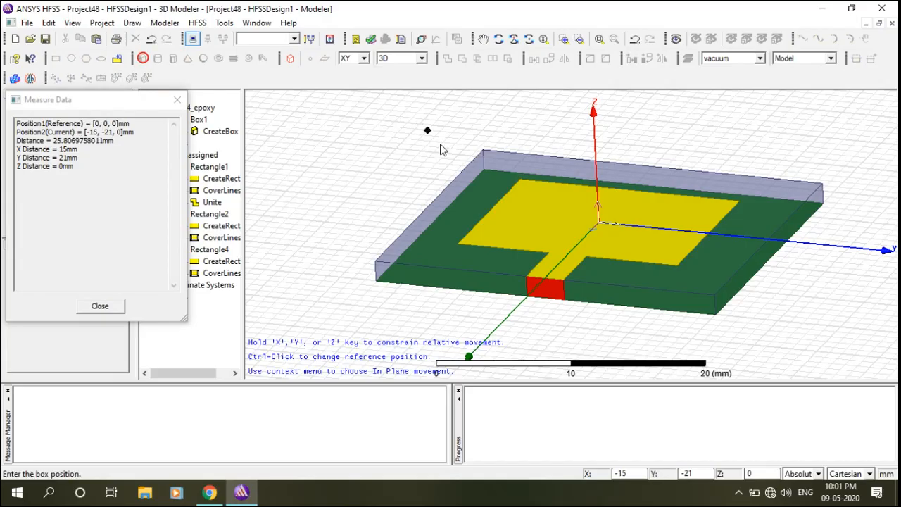
{"action": "left_click", "coordinate": [486, 169]}
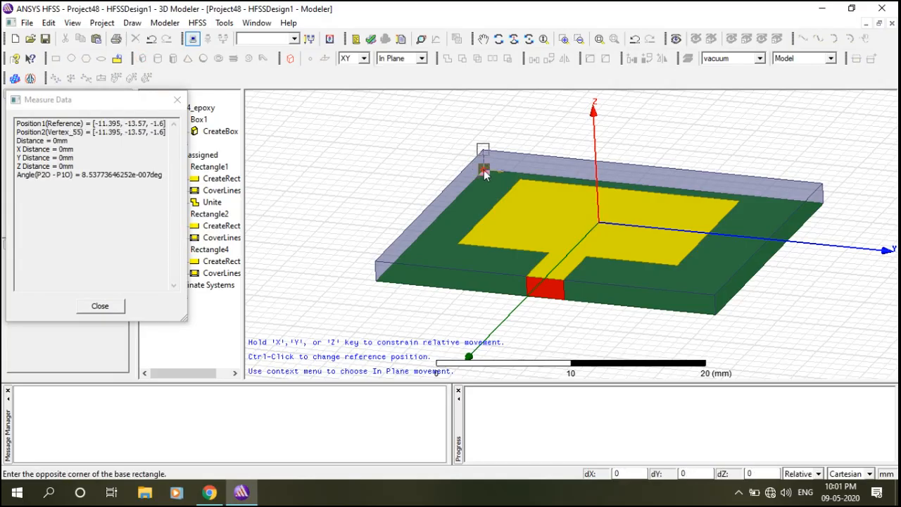
{"action": "left_click", "coordinate": [717, 314]}
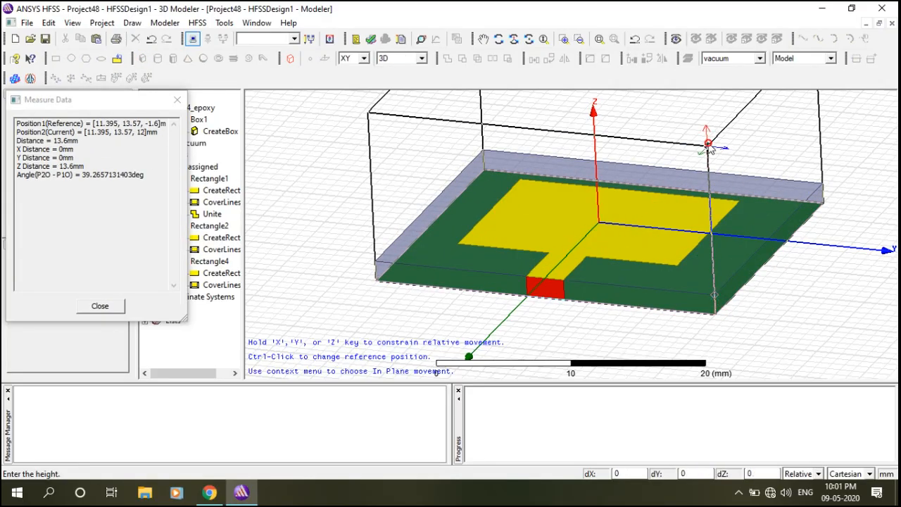
{"action": "left_click", "coordinate": [708, 145]}
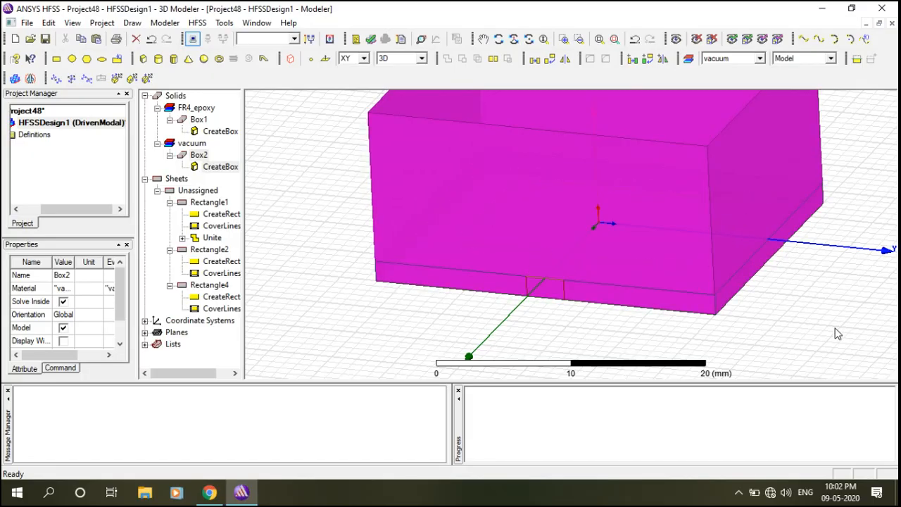
Change Box2's material from vacuum to air using the materials library.
{"action": "left_click", "coordinate": [181, 156]}
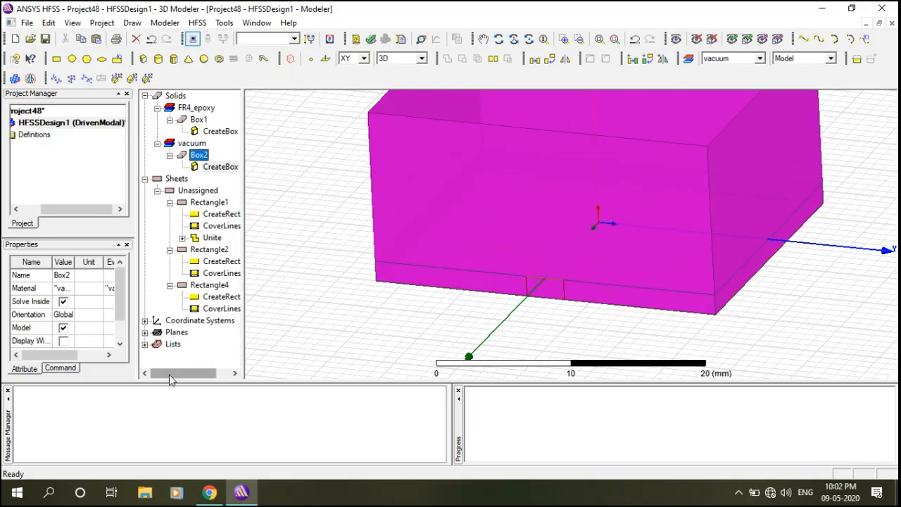
{"action": "double_click", "coordinate": [180, 156]}
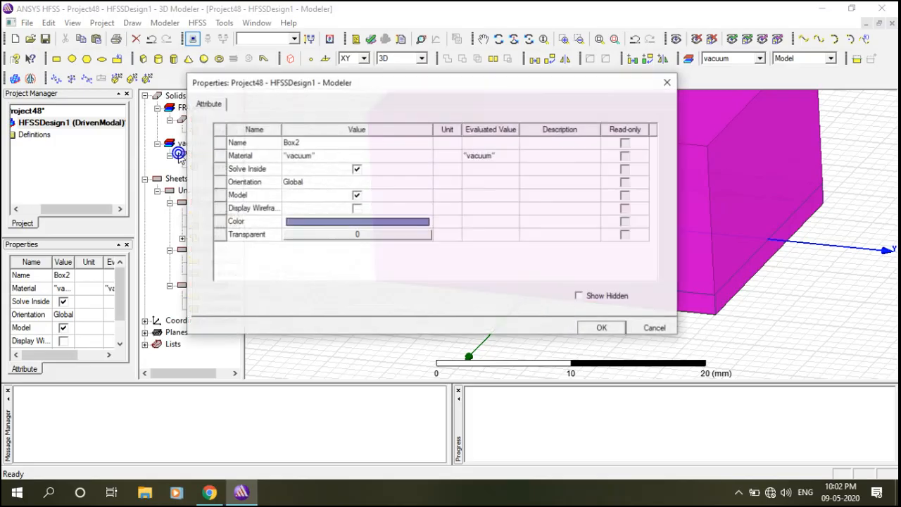
{"action": "left_click", "coordinate": [303, 157]}
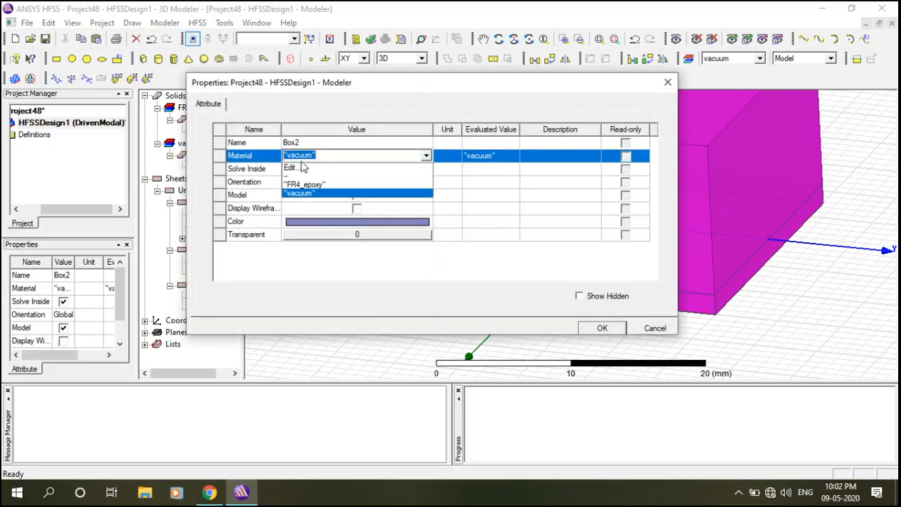
{"action": "left_click", "coordinate": [298, 169]}
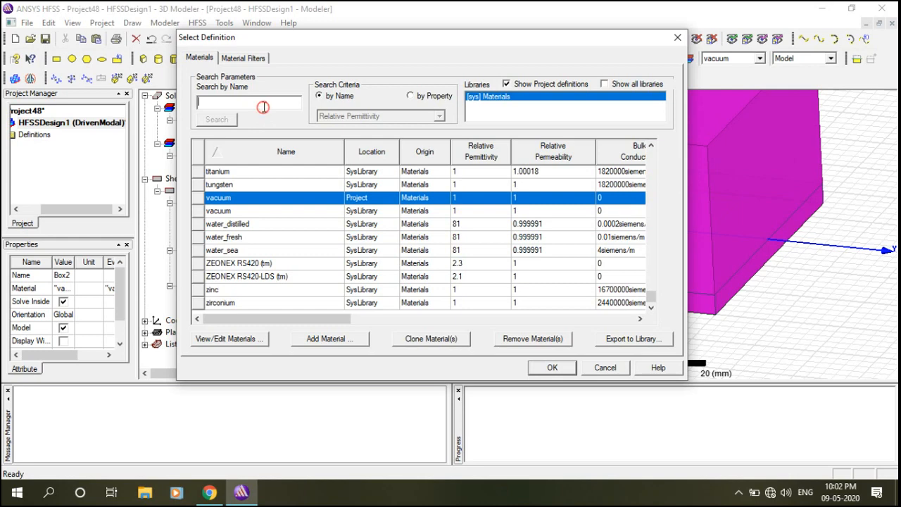
{"action": "type", "text": "air"}
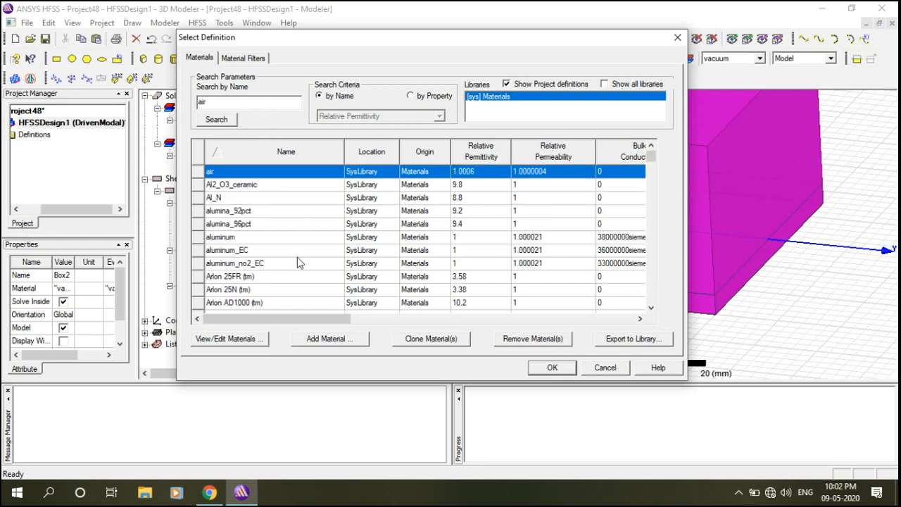
{"action": "left_click", "coordinate": [552, 368]}
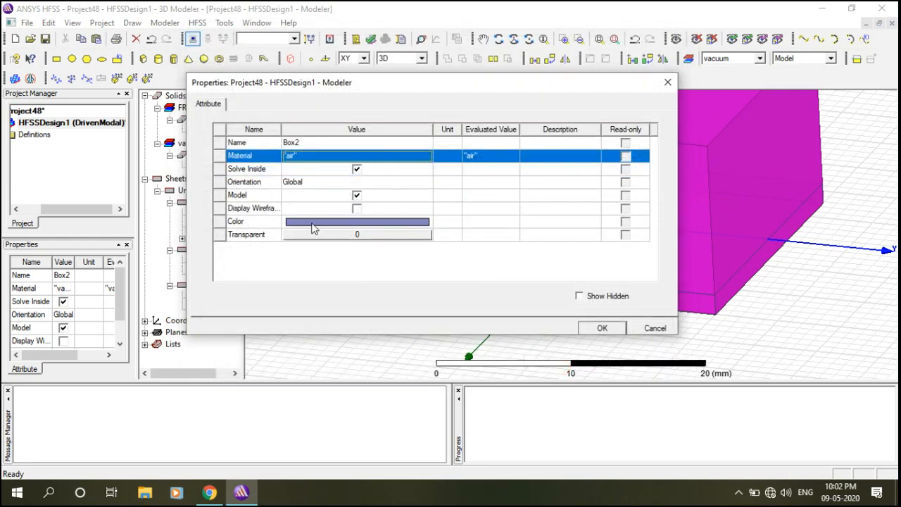
Set Box2's transparency to 0.8 and apply the properties.
{"action": "left_click", "coordinate": [352, 235]}
{"action": "mouse_move", "coordinate": [357, 201]}
{"action": "left_mouse_down"}
{"action": "mouse_move", "coordinate": [455, 201]}
{"action": "mouse_move", "coordinate": [447, 202]}
{"action": "left_mouse_up"}
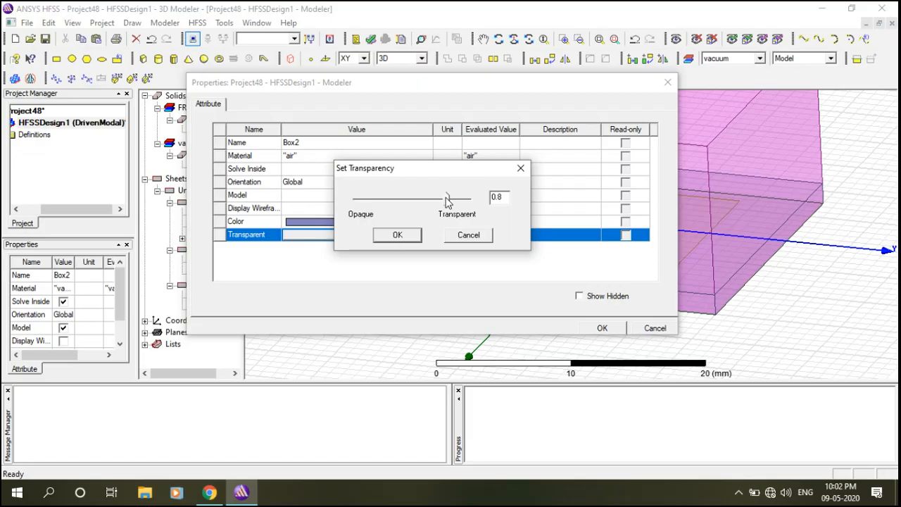
{"action": "left_click", "coordinate": [398, 235]}
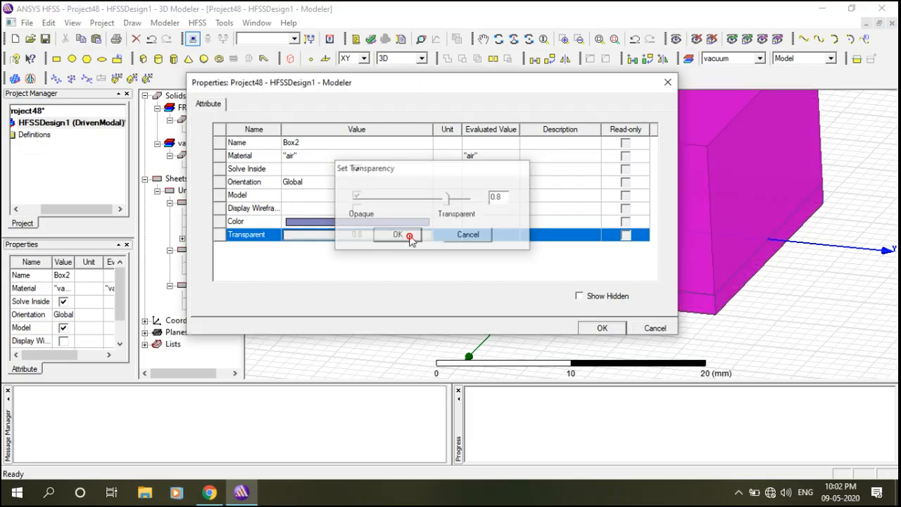
{"action": "left_click", "coordinate": [603, 327]}
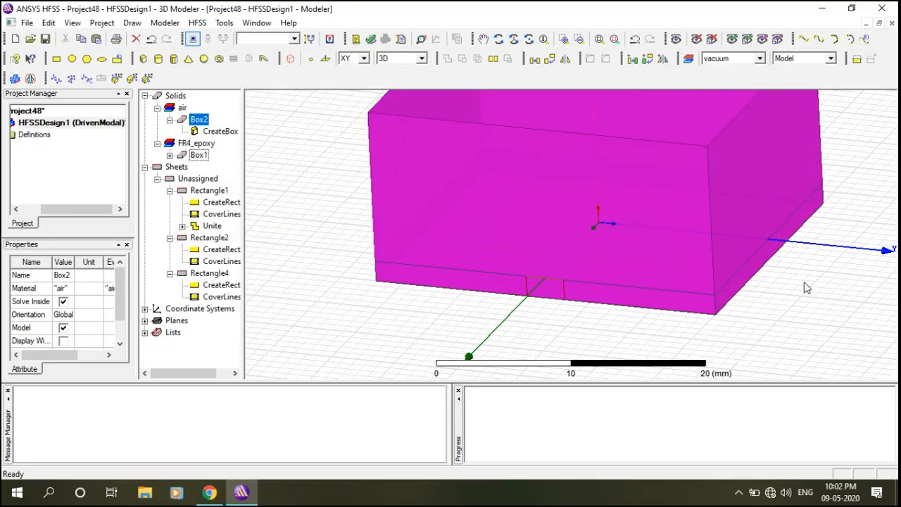
{"action": "left_click", "coordinate": [806, 286]}
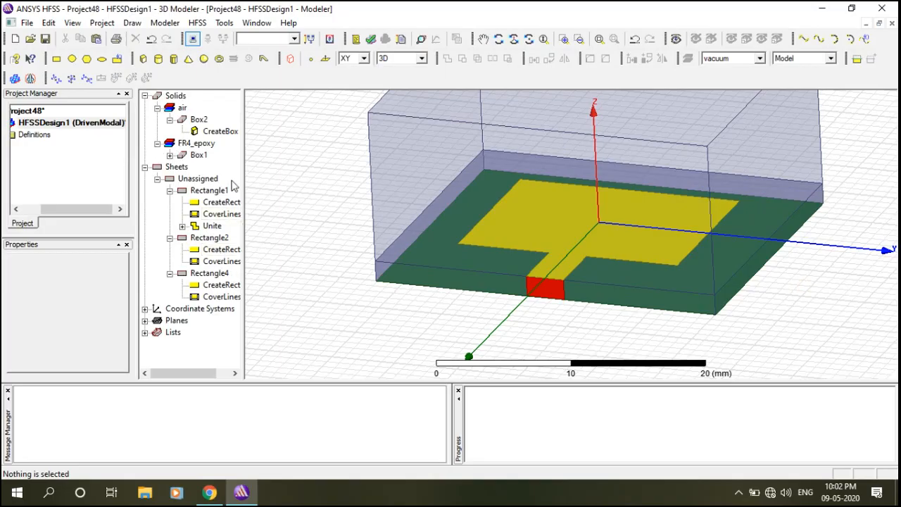
Set the air box Position to -13.19/2-3*1.6-10 and 7.54/2-3*1.6-10.
{"action": "double_click", "coordinate": [198, 134]}
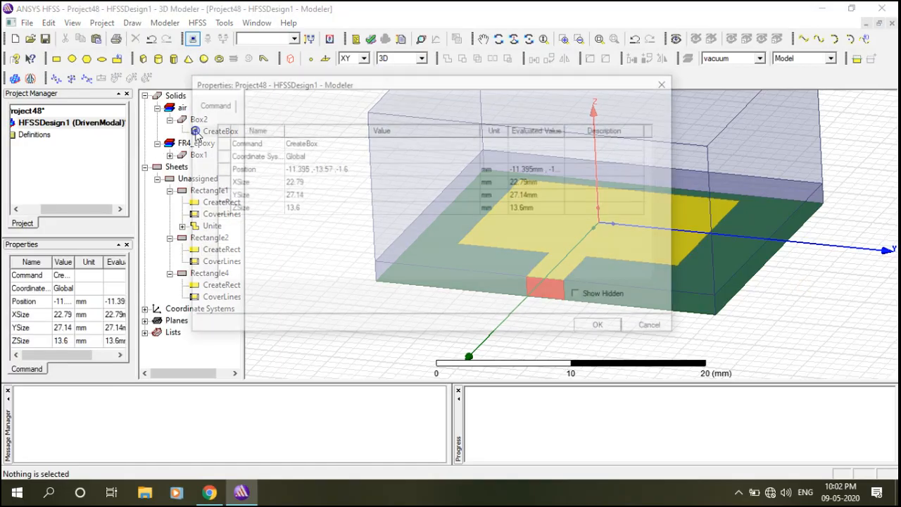
{"action": "left_click", "coordinate": [307, 169]}
{"action": "left_click", "coordinate": [307, 170]}
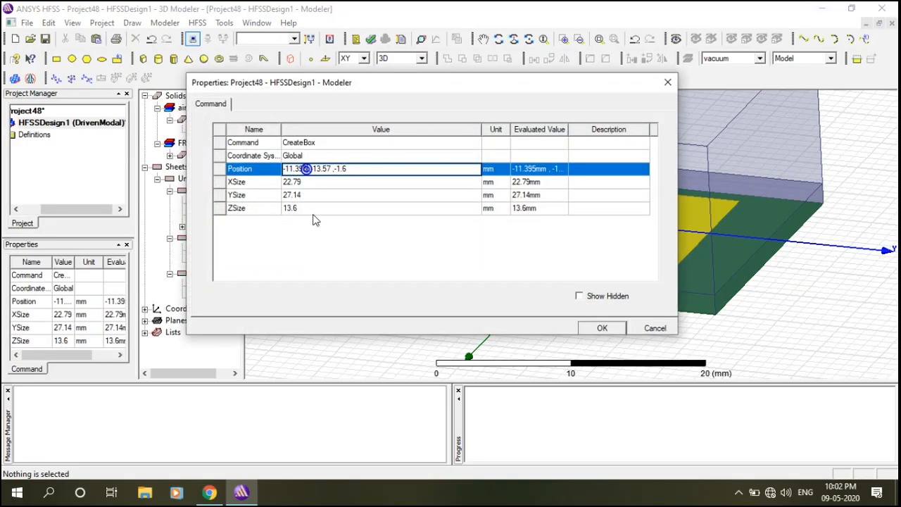
{"action": "key", "text": "BackSpace"}
{"action": "key", "text": "BackSpace"}
{"action": "key", "text": "BackSpace"}
{"action": "key", "text": "BackSpace"}
{"action": "key", "text": "BackSpace"}
{"action": "key", "text": "BackSpace"}
{"action": "type", "text": "-13.19/2-3"}
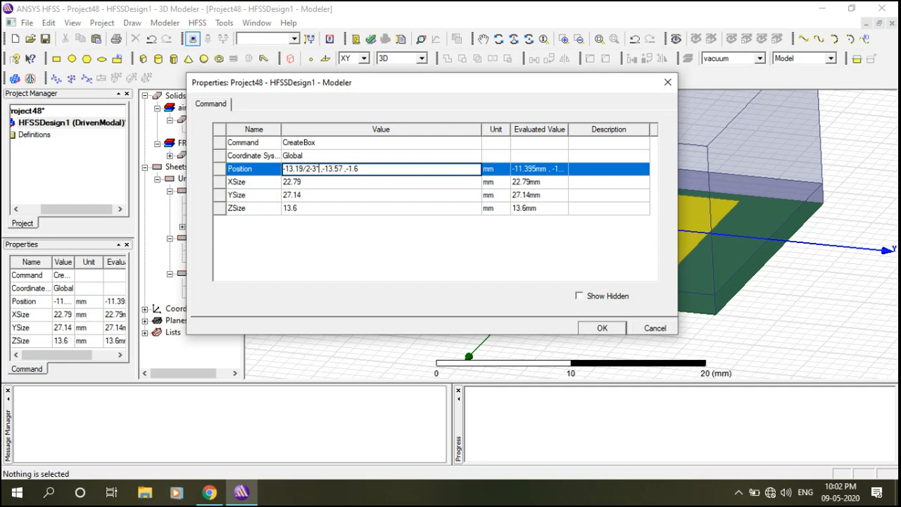
{"action": "type", "text": "*1.6-10"}
{"action": "key", "text": "BackSpace"}
{"action": "key", "text": "BackSpace"}
{"action": "key", "text": "BackSpace"}
{"action": "key", "text": "BackSpace"}
{"action": "key", "text": "BackSpace"}
{"action": "type", "text": "7.54/2-3*1.6"}
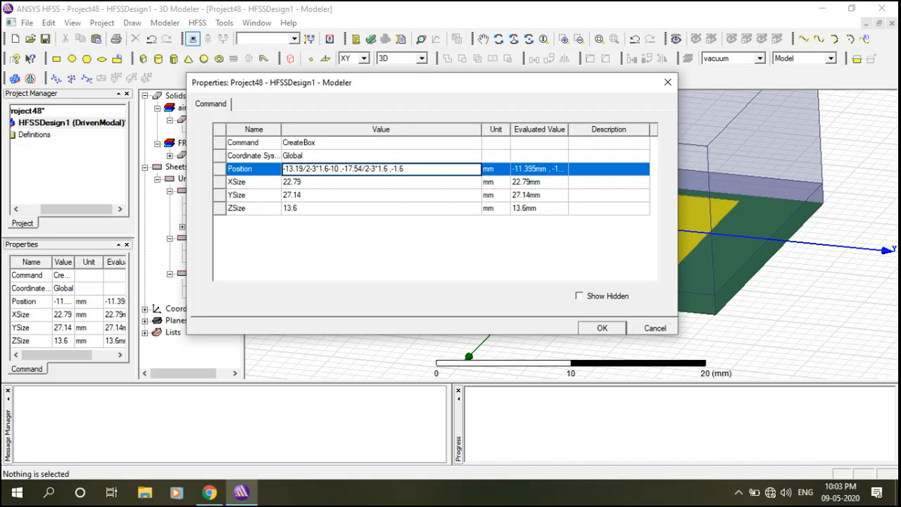
{"action": "type", "text": "-10"}
Set the air box sizes to 13.19+6*1.6+20, 17.54+6*1.6+20 and 1.6+20, then confirm.
{"action": "left_click", "coordinate": [322, 183]}
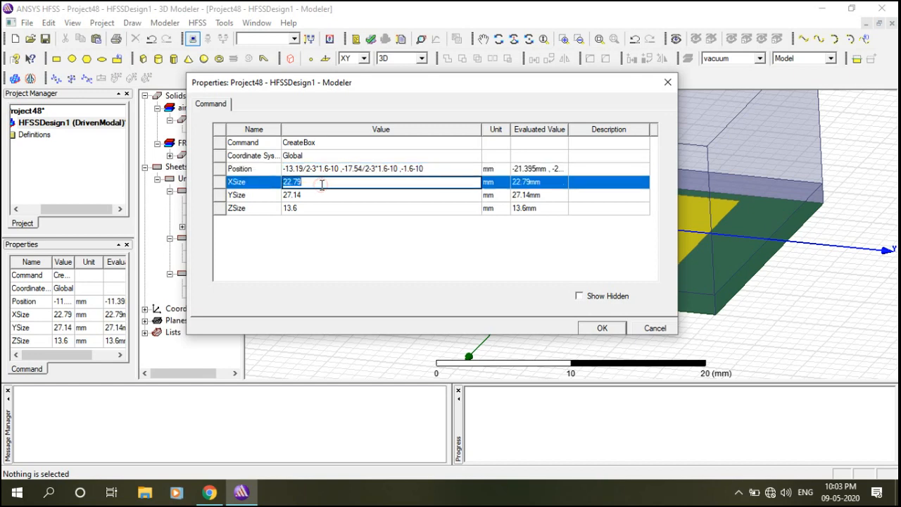
{"action": "type", "text": "13.19+6*1.6+20"}
{"action": "left_click", "coordinate": [322, 197]}
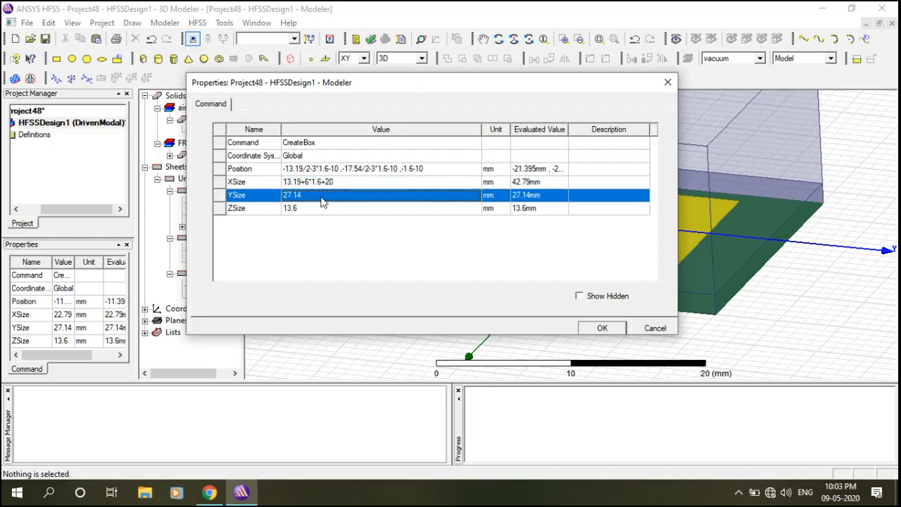
{"action": "type", "text": "1"}
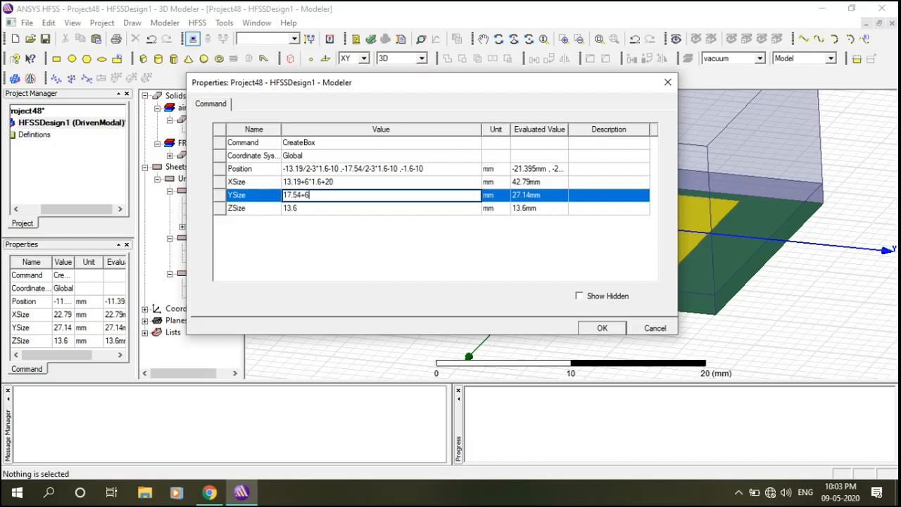
{"action": "key", "text": "Return"}
{"action": "type", "text": "8"}
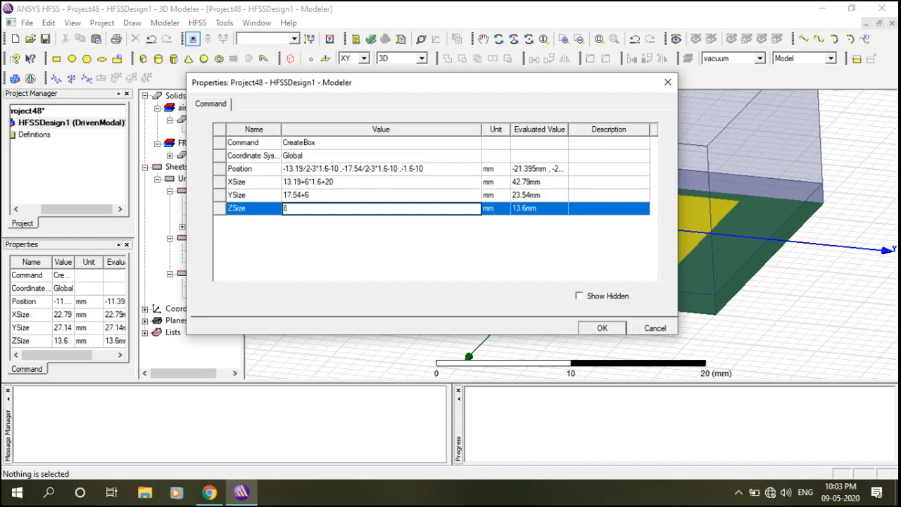
{"action": "left_click", "coordinate": [334, 198]}
{"action": "left_click", "coordinate": [333, 197]}
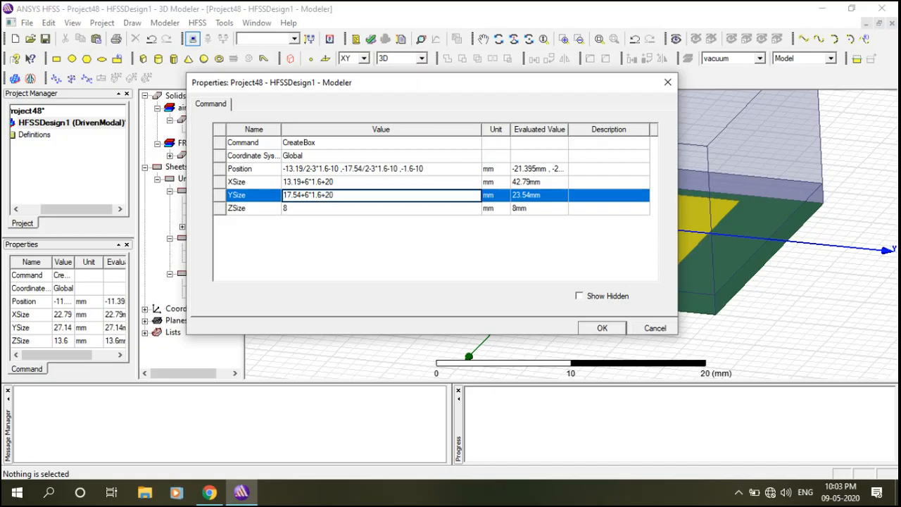
{"action": "left_click", "coordinate": [312, 209]}
{"action": "key", "text": "BackSpace"}
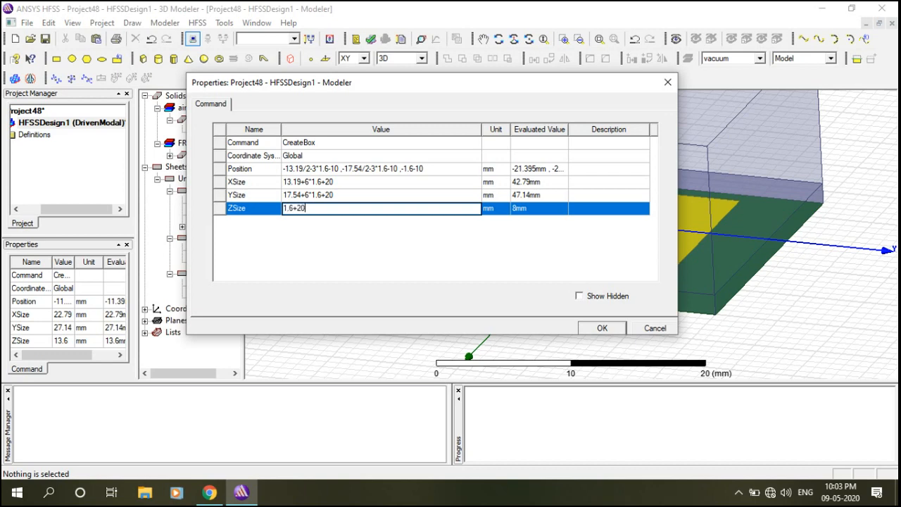
{"action": "left_click", "coordinate": [613, 334]}
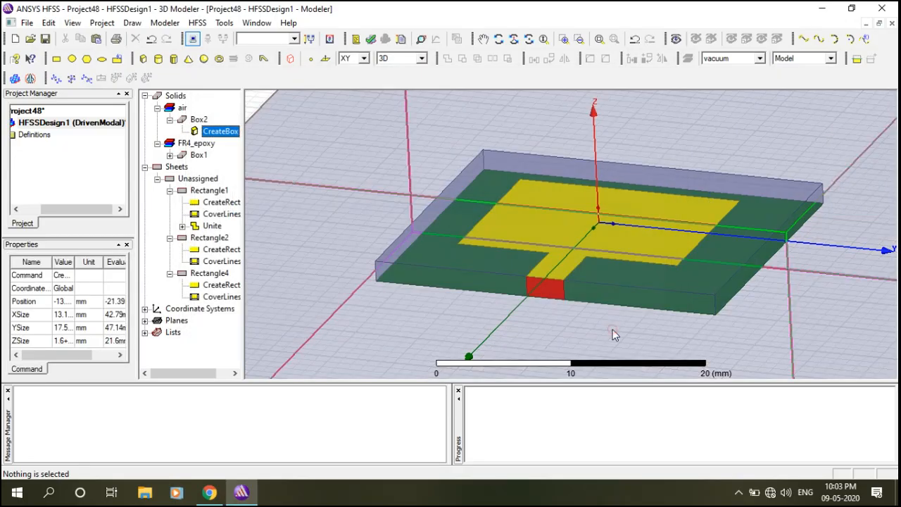
Validate the design, then close the report listing missing excitation and solution setup errors.
{"action": "left_click", "coordinate": [600, 41]}
{"action": "left_click", "coordinate": [792, 172]}
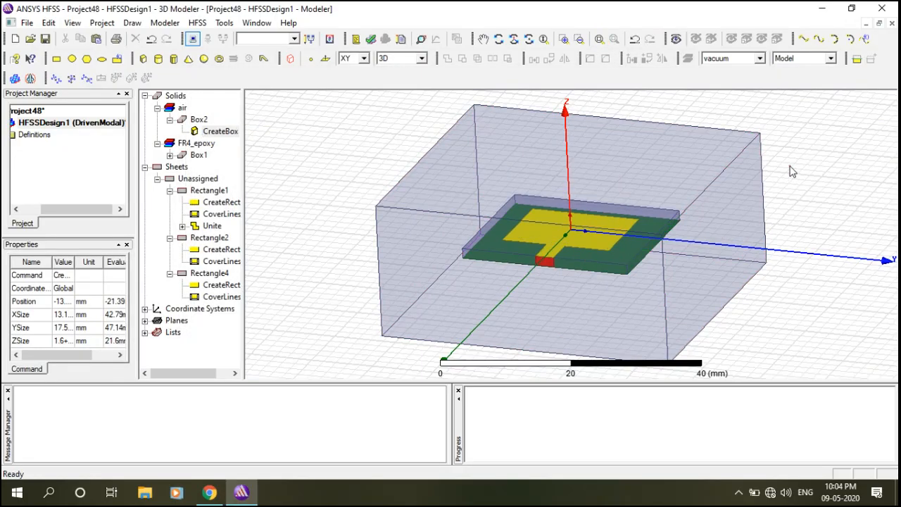
{"action": "left_click", "coordinate": [499, 39]}
{"action": "mouse_move", "coordinate": [673, 192]}
{"action": "left_mouse_down"}
{"action": "mouse_move", "coordinate": [655, 211]}
{"action": "mouse_move", "coordinate": [479, 298]}
{"action": "mouse_move", "coordinate": [669, 202]}
{"action": "mouse_move", "coordinate": [666, 247]}
{"action": "mouse_move", "coordinate": [619, 207]}
{"action": "mouse_move", "coordinate": [664, 148]}
{"action": "mouse_move", "coordinate": [698, 186]}
{"action": "mouse_move", "coordinate": [684, 183]}
{"action": "left_mouse_up"}
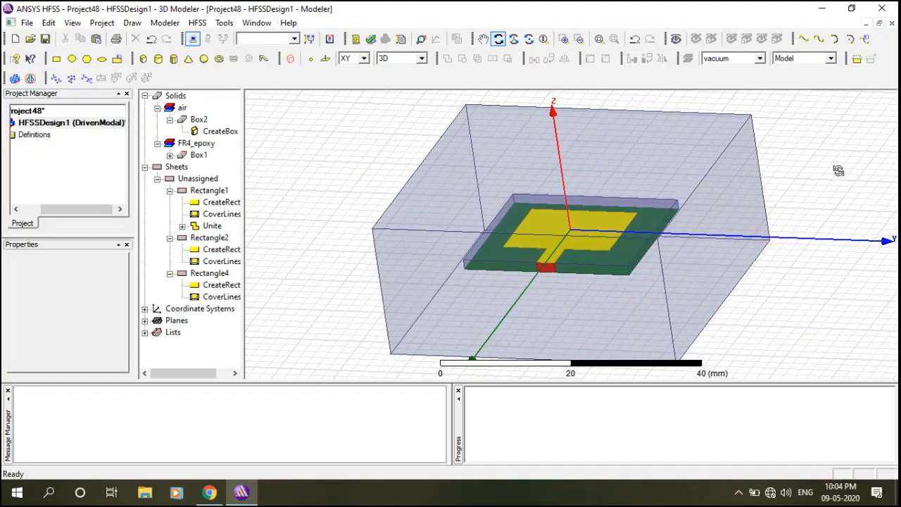
{"action": "left_click", "coordinate": [371, 40]}
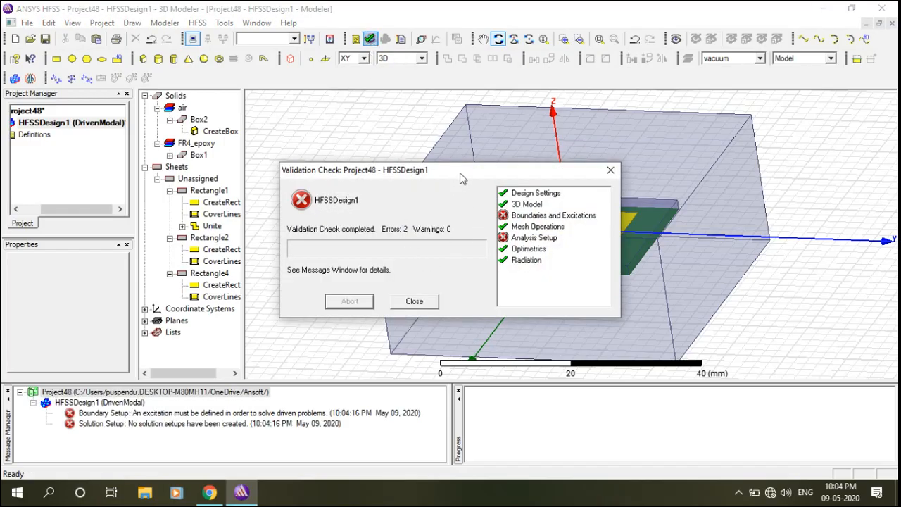
{"action": "left_click_drag", "start_coordinate": [461, 177], "coordinate": [441, 130]}
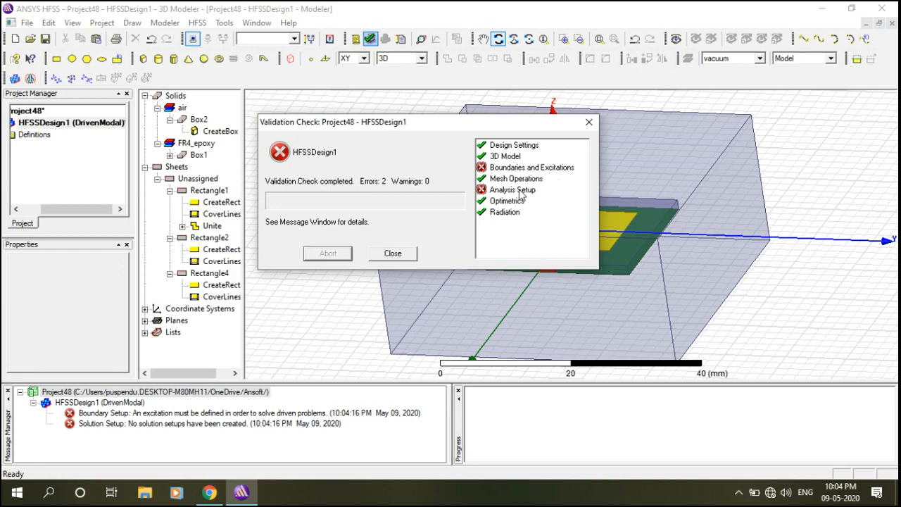
{"action": "left_click", "coordinate": [589, 122]}
{"action": "scroll", "coordinate": [613, 168], "scroll_direction": "up", "scroll_amount": 4}
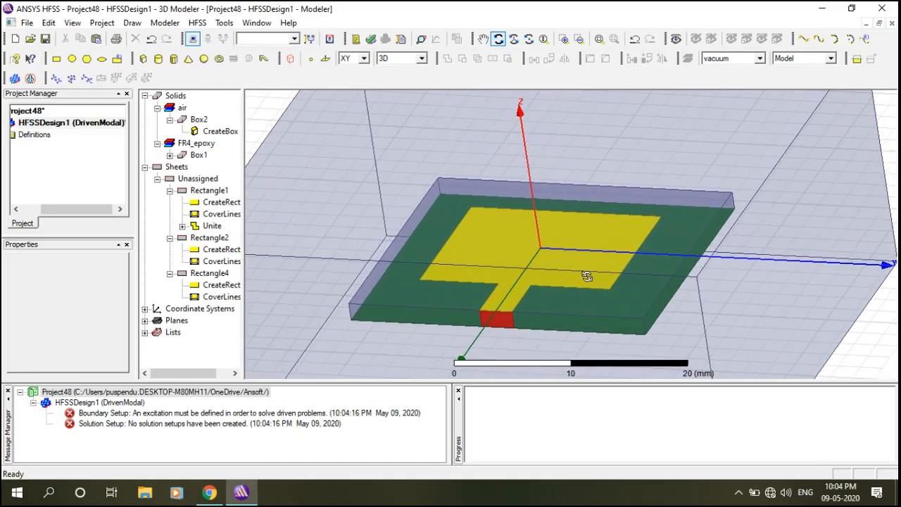
Assign the Perfect E boundary PerfE1 to the united patch-and-feed sheet.
{"action": "key", "text": "Escape"}
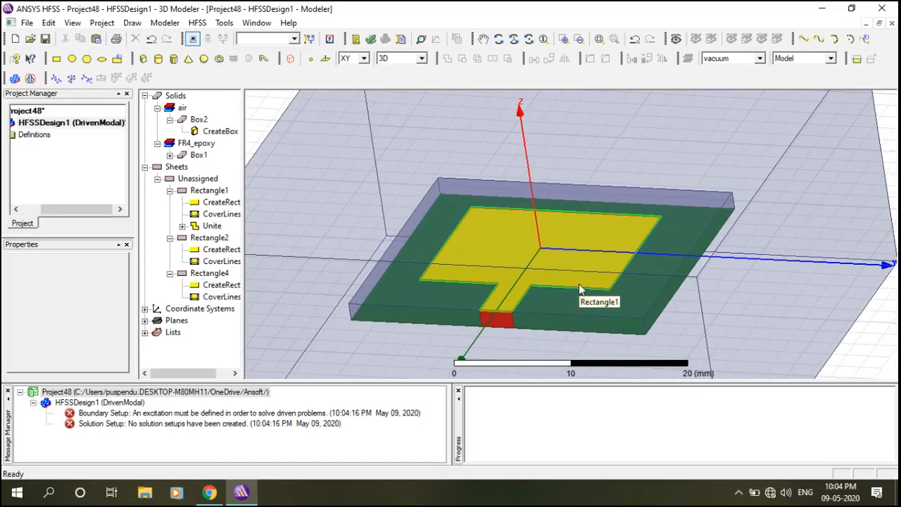
{"action": "left_click", "coordinate": [579, 284]}
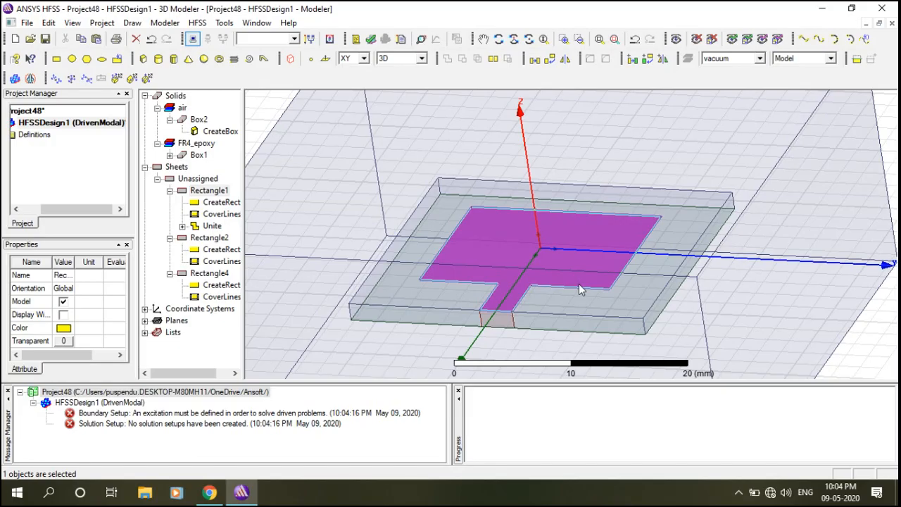
{"action": "right_click", "coordinate": [579, 284]}
{"action": "mouse_move", "coordinate": [622, 386]}
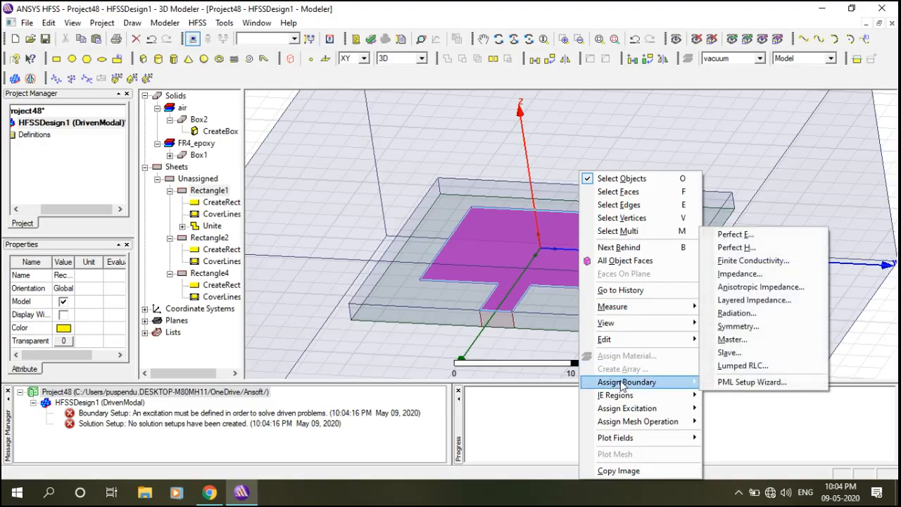
{"action": "left_click", "coordinate": [743, 238]}
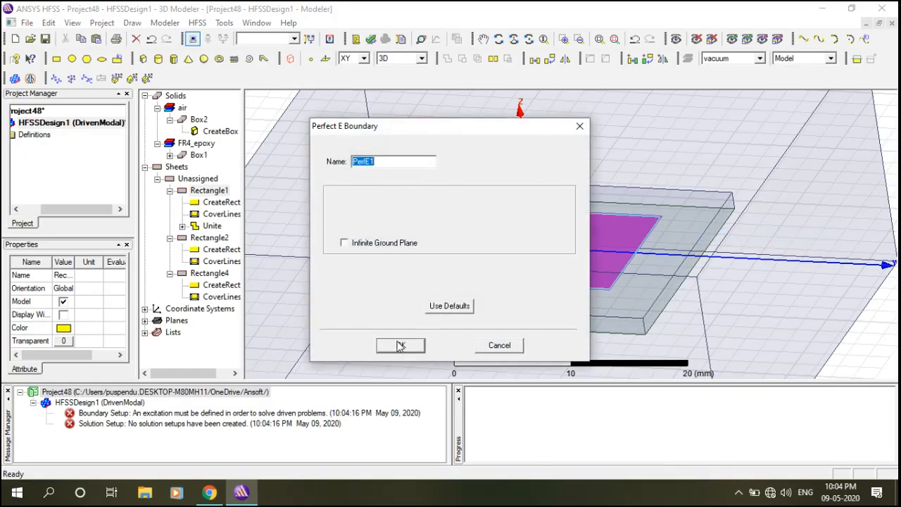
{"action": "left_click", "coordinate": [400, 346]}
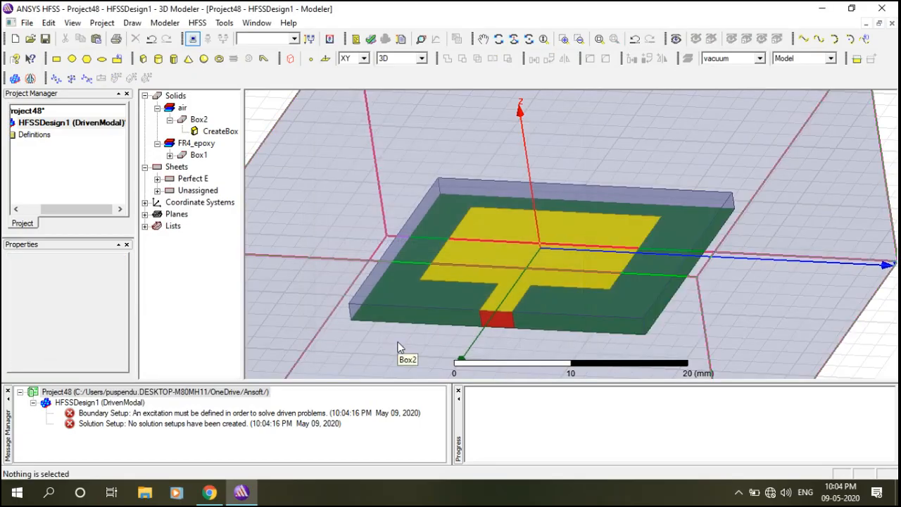
Orbit to the underside and assign a Perfect E boundary to the ground plane sheet.
{"action": "left_click", "coordinate": [633, 339]}
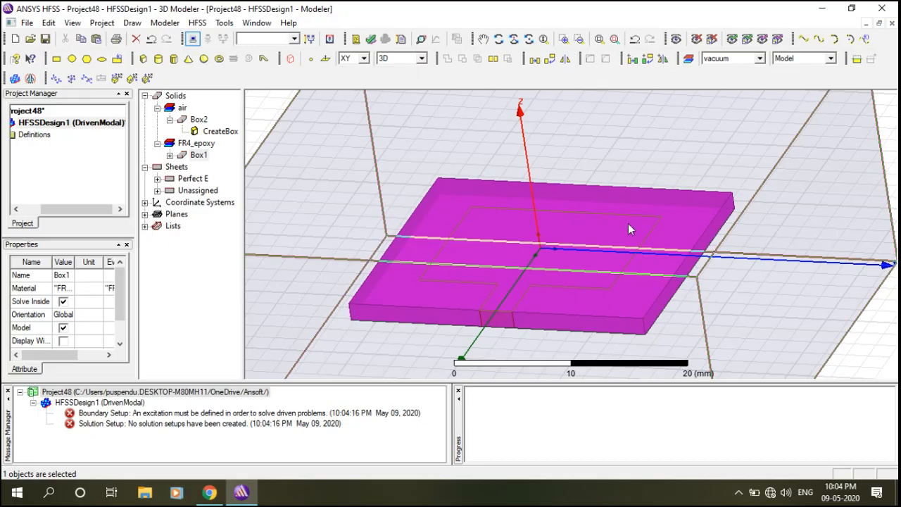
{"action": "left_click", "coordinate": [869, 335]}
{"action": "left_click", "coordinate": [500, 39]}
{"action": "left_click_drag", "start_coordinate": [745, 225], "coordinate": [615, 133]}
{"action": "key", "text": "Escape"}
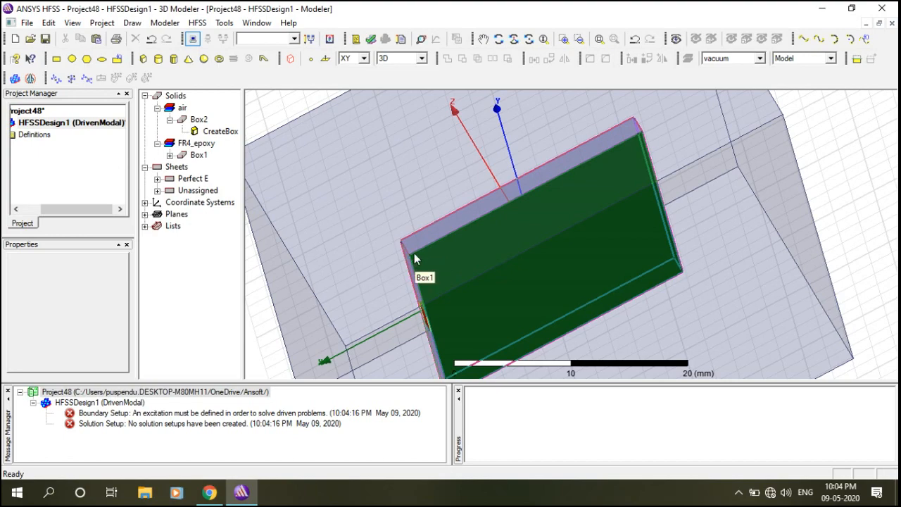
{"action": "left_click", "coordinate": [414, 256]}
{"action": "right_click", "coordinate": [414, 252]}
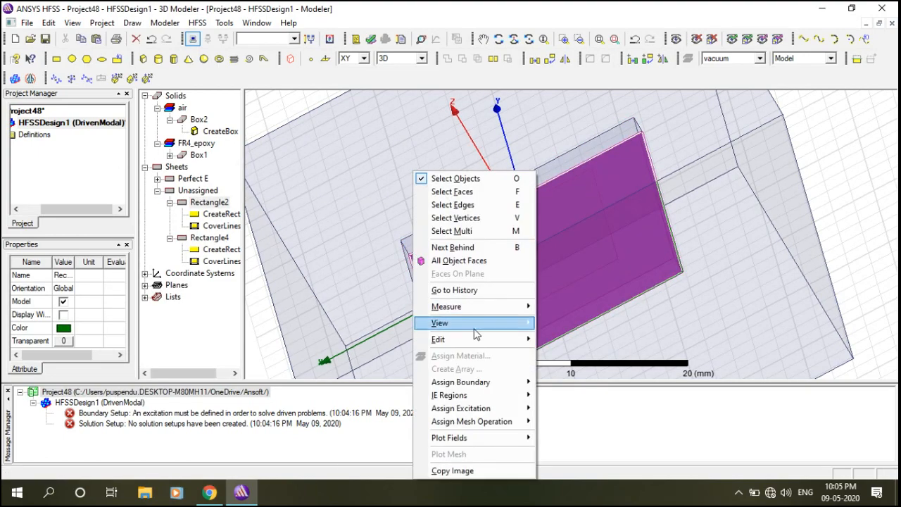
{"action": "mouse_move", "coordinate": [483, 384]}
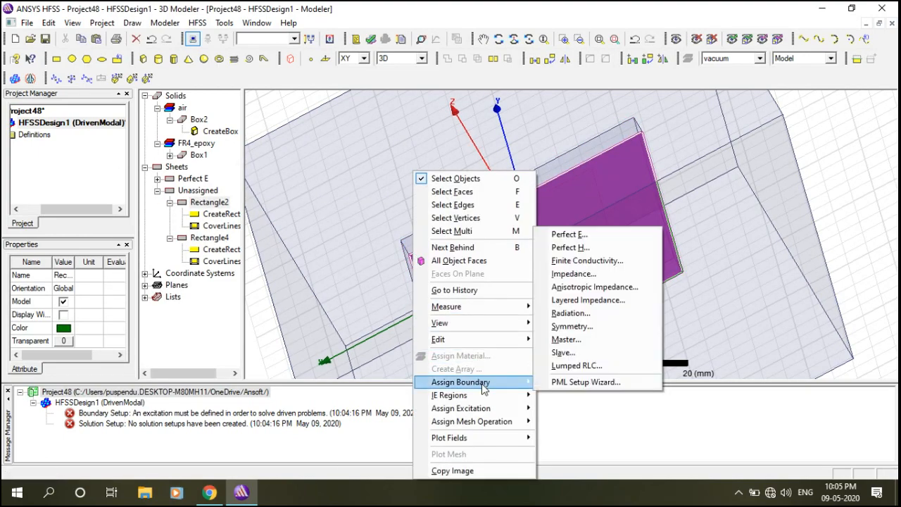
{"action": "left_click", "coordinate": [574, 236]}
{"action": "left_click", "coordinate": [403, 344]}
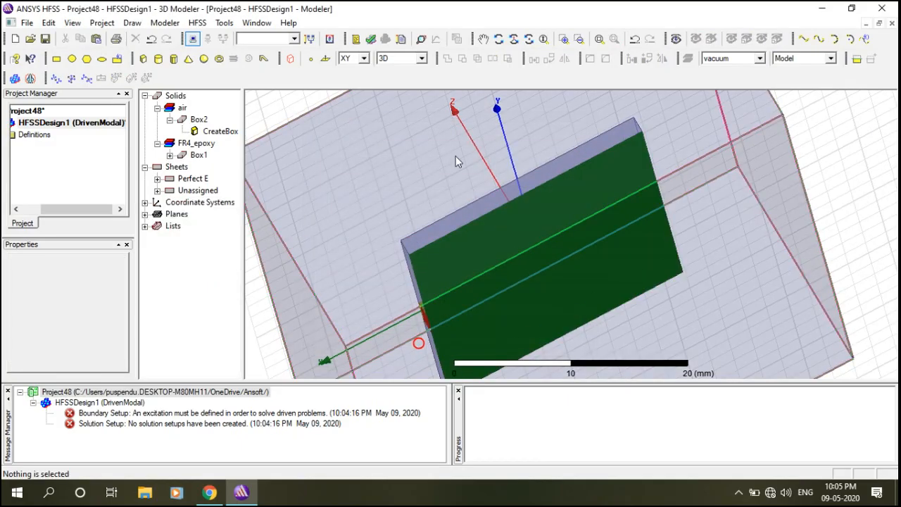
Assign the radiation boundary Rad1 to the air box Box2.
{"action": "left_click", "coordinate": [499, 38]}
{"action": "left_click_drag", "start_coordinate": [466, 162], "coordinate": [550, 212]}
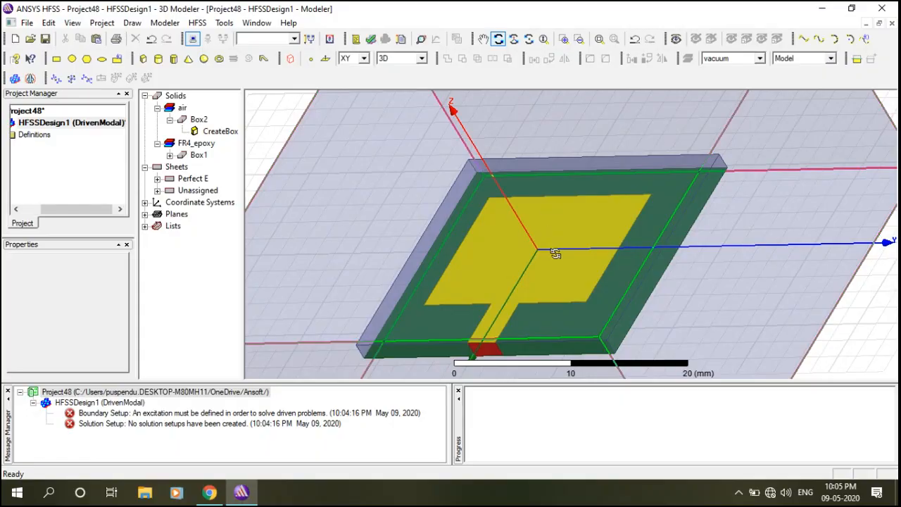
{"action": "key", "text": "Escape"}
{"action": "left_click", "coordinate": [805, 133]}
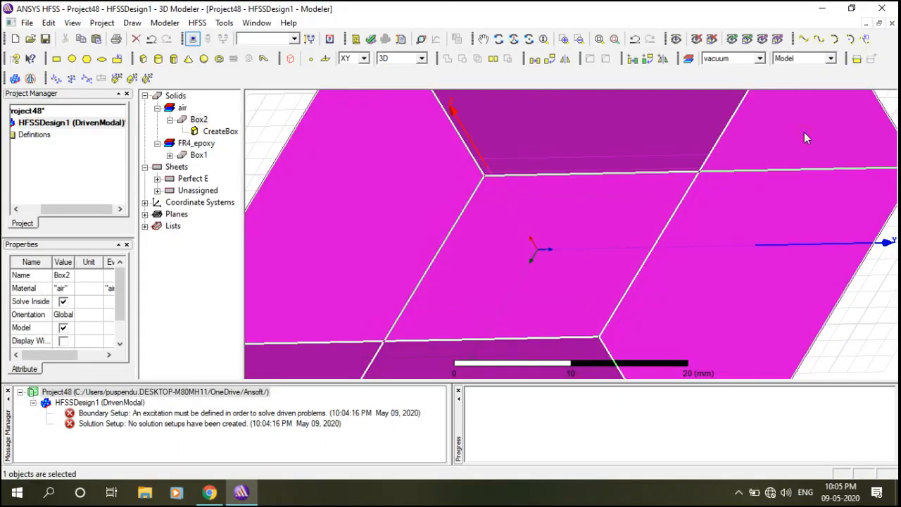
{"action": "right_click", "coordinate": [804, 134]}
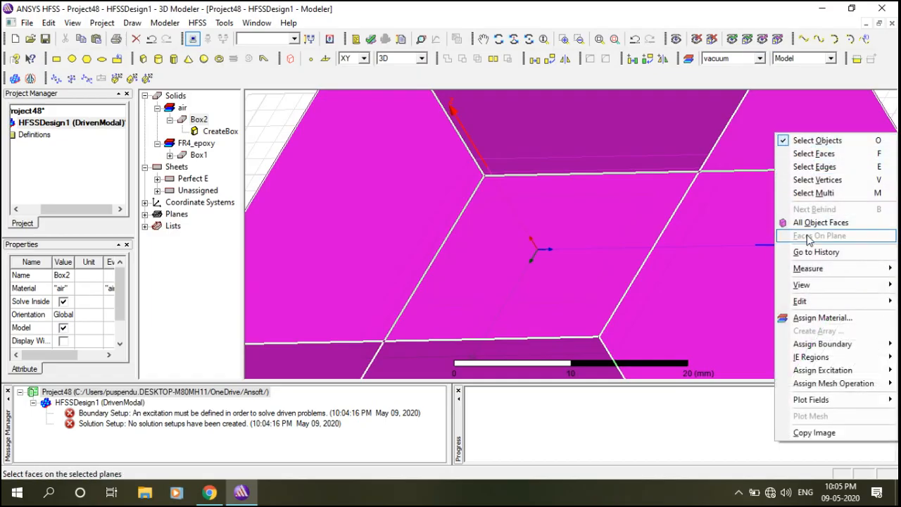
{"action": "mouse_move", "coordinate": [835, 347]}
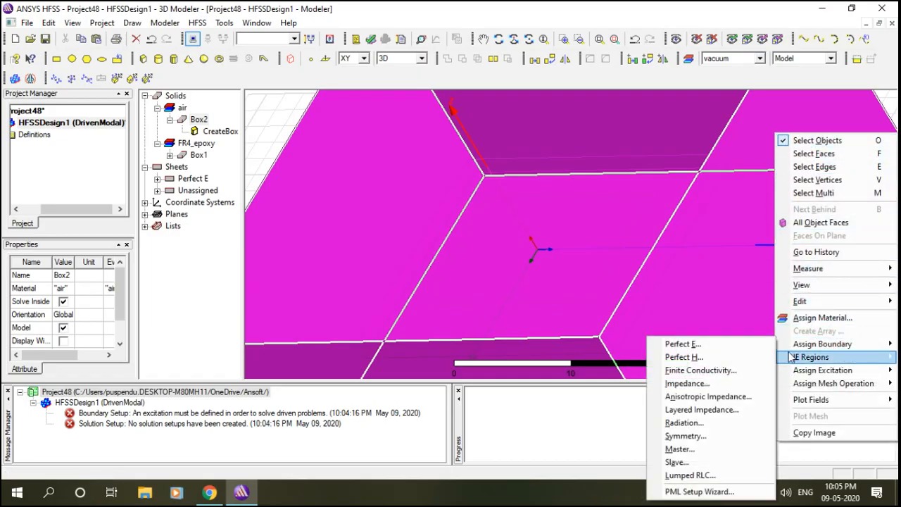
{"action": "left_click", "coordinate": [681, 423]}
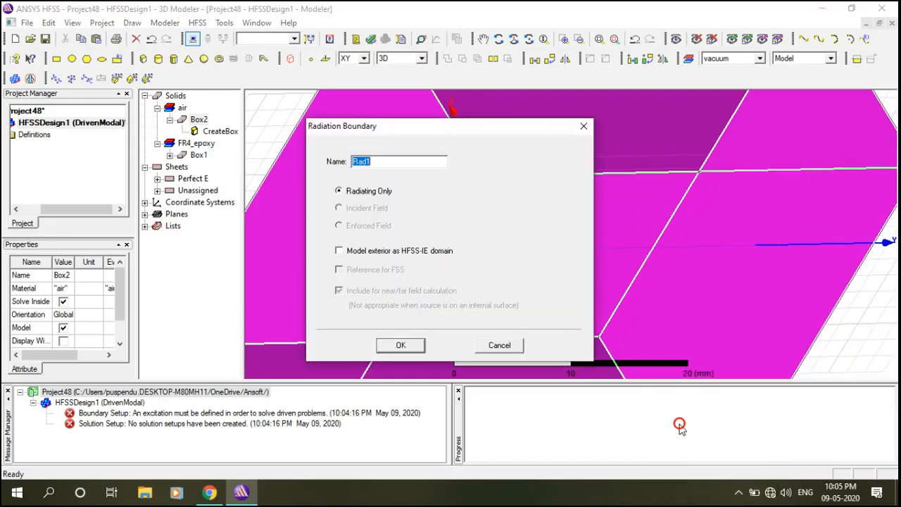
{"action": "left_click", "coordinate": [402, 346]}
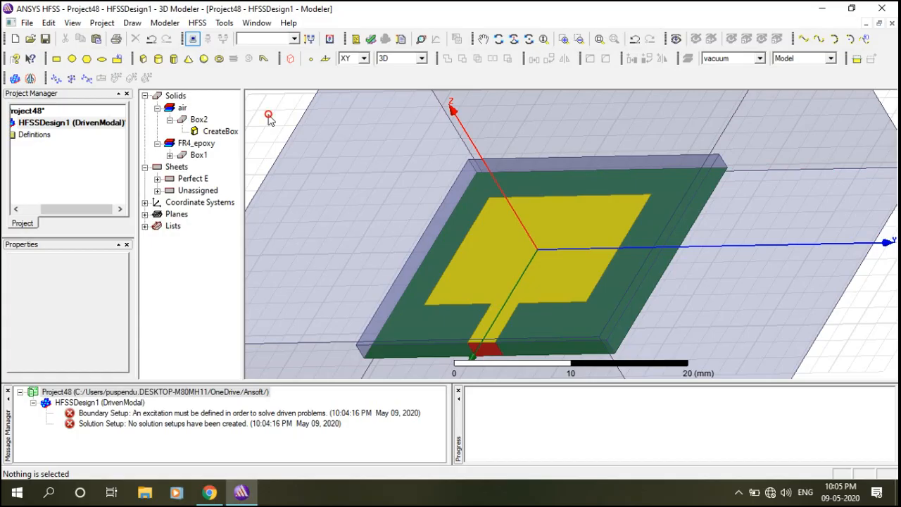
Assign a lumped port to the red feed rectangle, keeping the 50-ohm impedance.
{"action": "scroll", "coordinate": [573, 157], "scroll_direction": "down", "scroll_amount": 3}
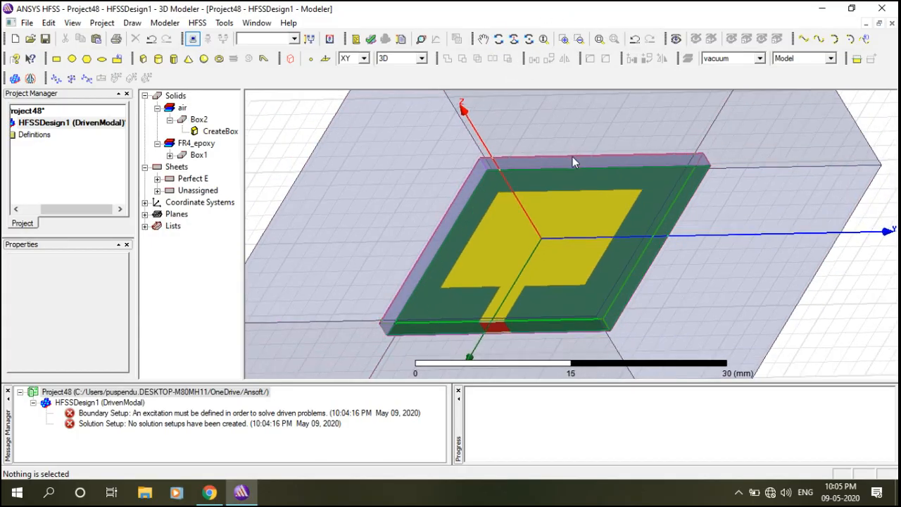
{"action": "left_click", "coordinate": [498, 40]}
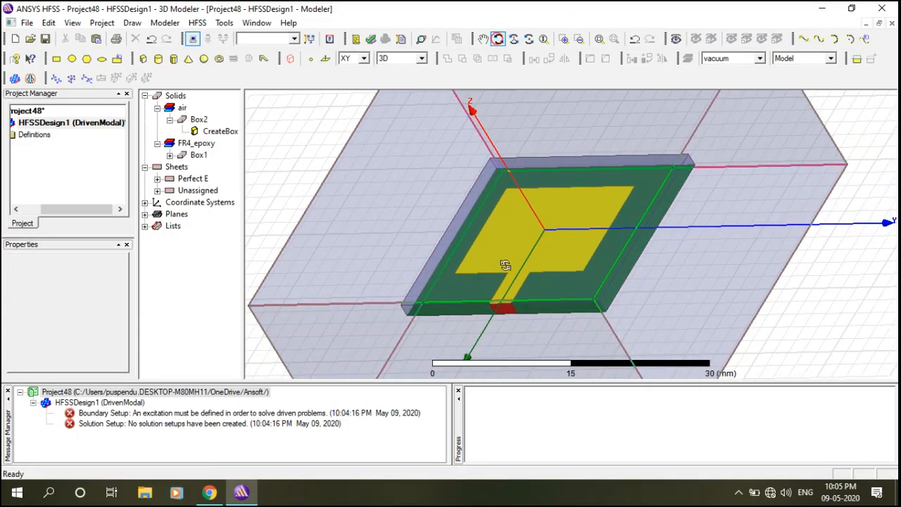
{"action": "left_click_drag", "start_coordinate": [535, 294], "coordinate": [580, 251]}
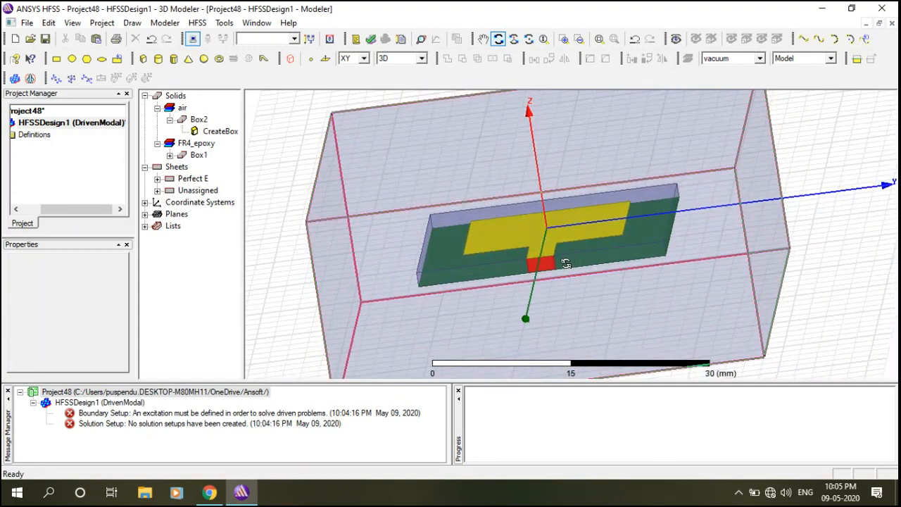
{"action": "scroll", "coordinate": [563, 261], "scroll_direction": "up", "scroll_amount": 4}
{"action": "key", "text": "Escape"}
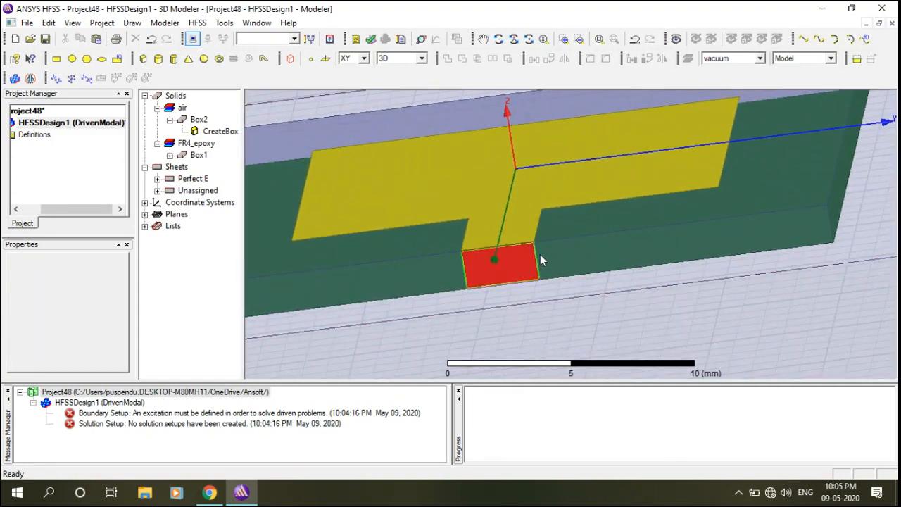
{"action": "left_click", "coordinate": [534, 262]}
{"action": "right_click", "coordinate": [530, 261]}
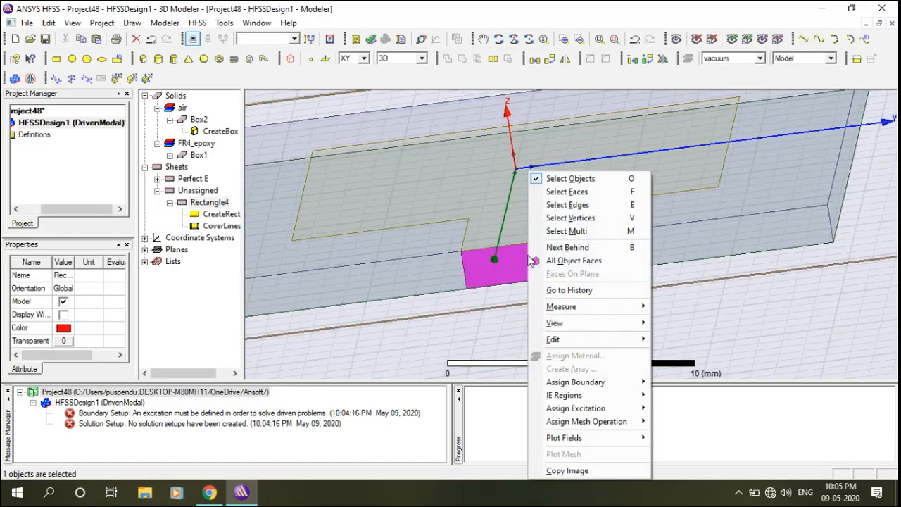
{"action": "mouse_move", "coordinate": [580, 412]}
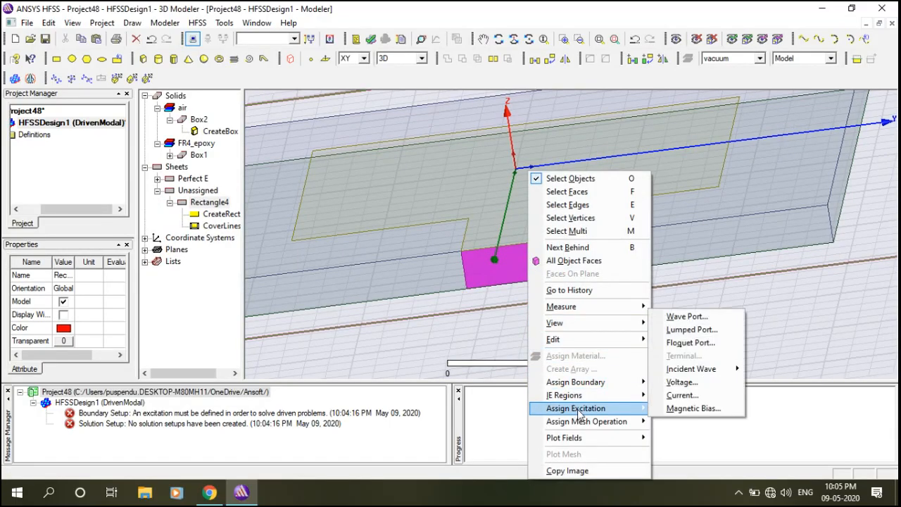
{"action": "left_click", "coordinate": [690, 331]}
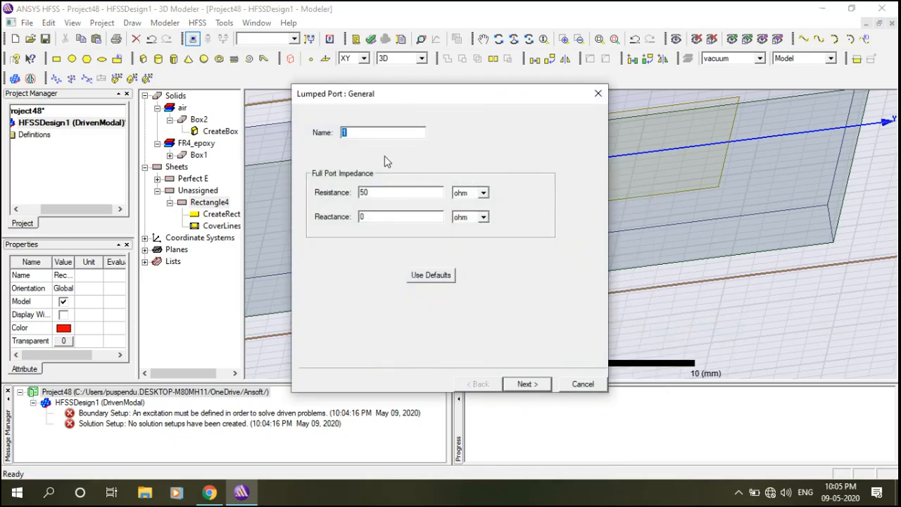
{"action": "left_click", "coordinate": [528, 384]}
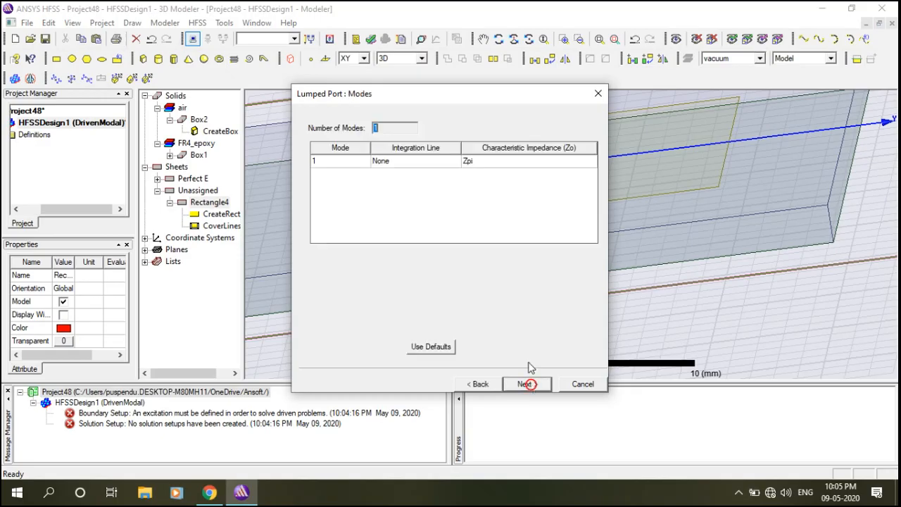
Draw a new integration line from the port's bottom edge to its top edge and finish.
{"action": "left_click", "coordinate": [412, 163]}
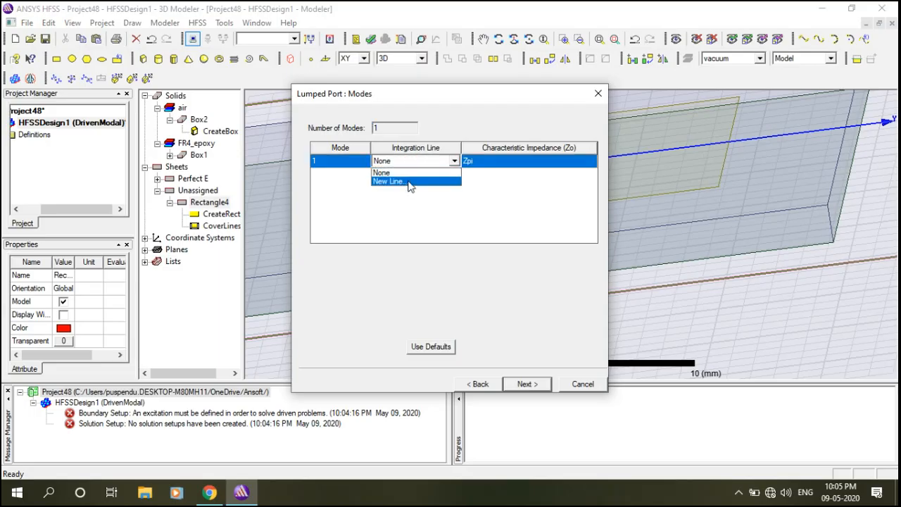
{"action": "left_click", "coordinate": [411, 181]}
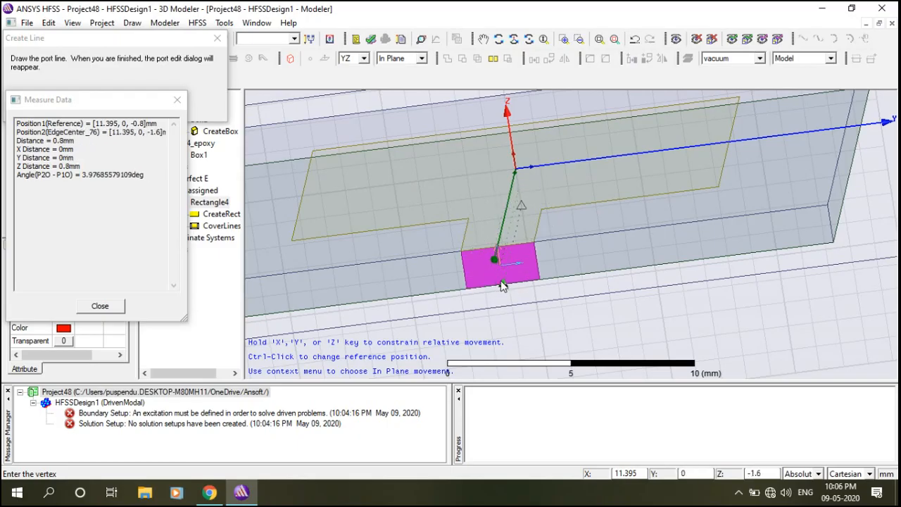
{"action": "left_click", "coordinate": [503, 284]}
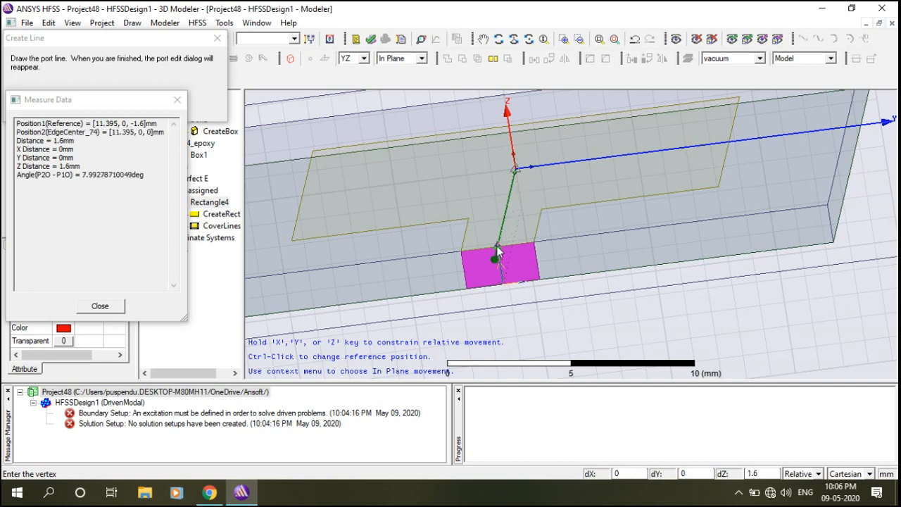
{"action": "left_click", "coordinate": [496, 250]}
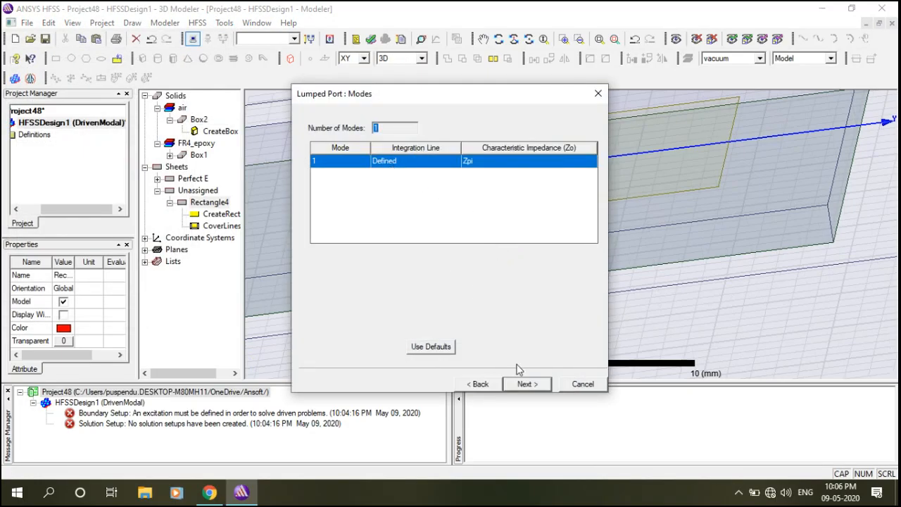
{"action": "left_click", "coordinate": [529, 385]}
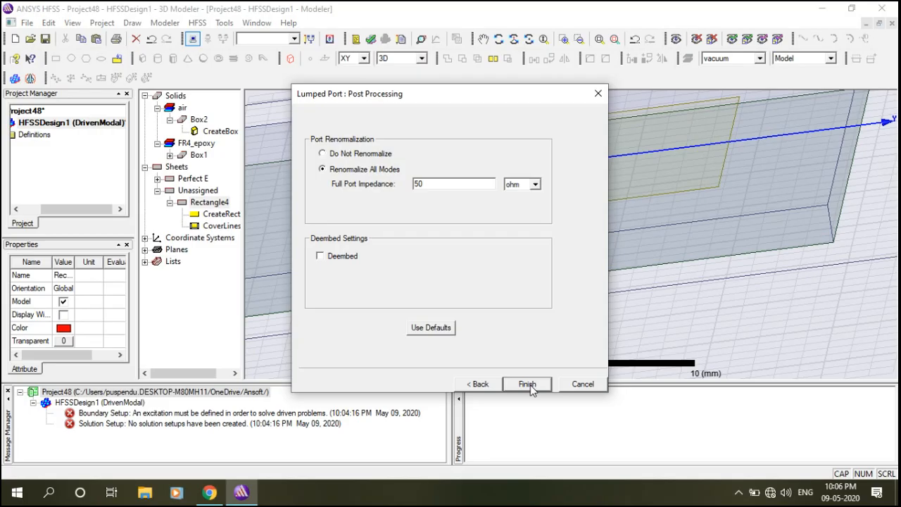
{"action": "left_click", "coordinate": [528, 384]}
{"action": "scroll", "coordinate": [566, 301], "scroll_direction": "down", "scroll_amount": 2}
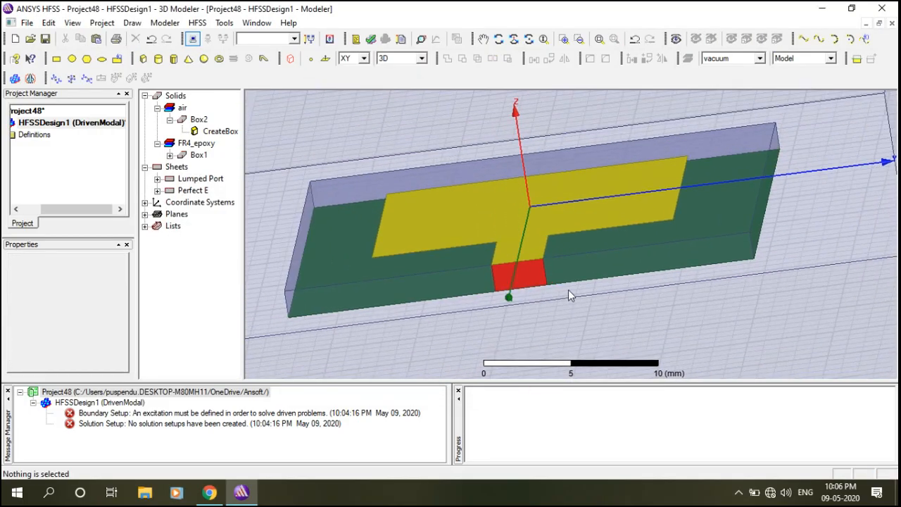
Add solution setup Setup1 at 5.2 GHz with 6 maximum passes and delta S 0.02.
{"action": "scroll", "coordinate": [595, 281], "scroll_direction": "down", "scroll_amount": 3}
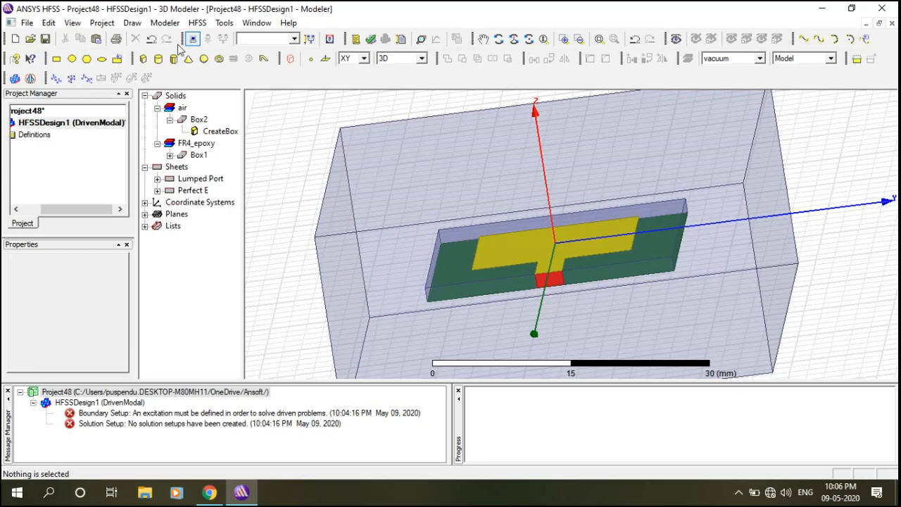
{"action": "left_click", "coordinate": [199, 23]}
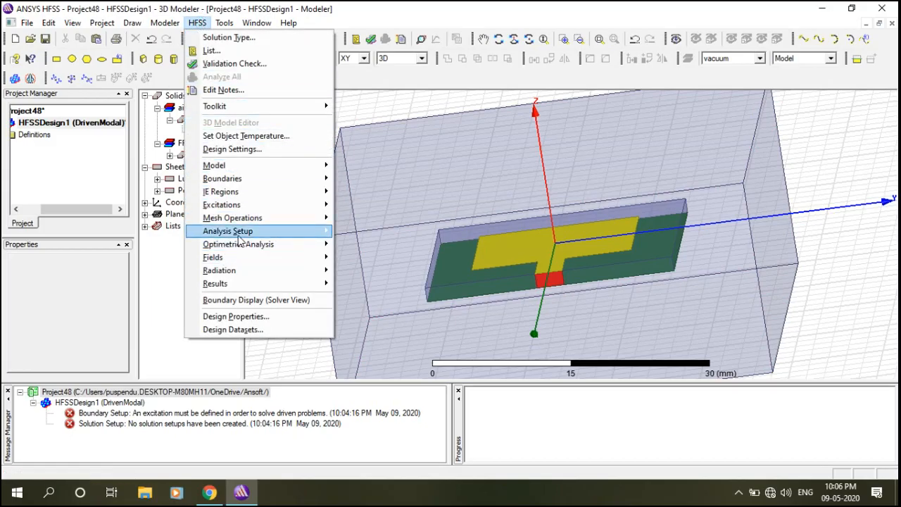
{"action": "mouse_move", "coordinate": [238, 236]}
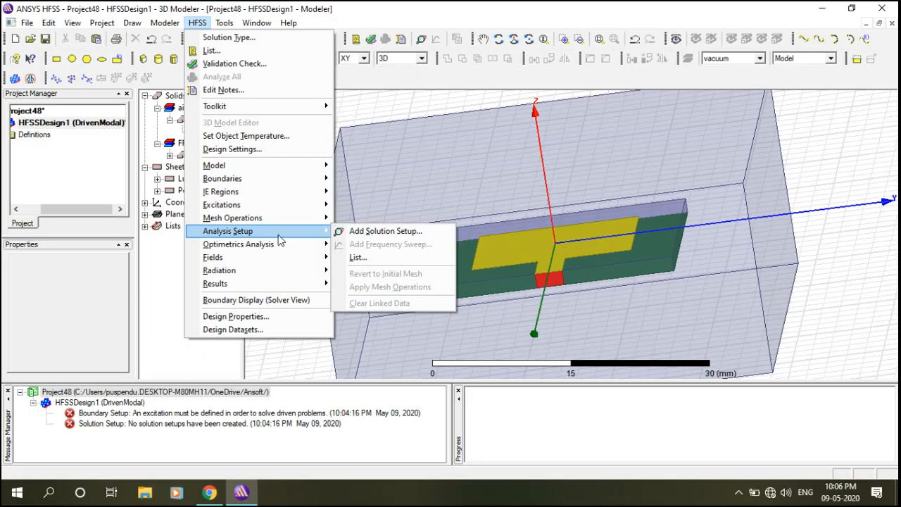
{"action": "left_click", "coordinate": [372, 232]}
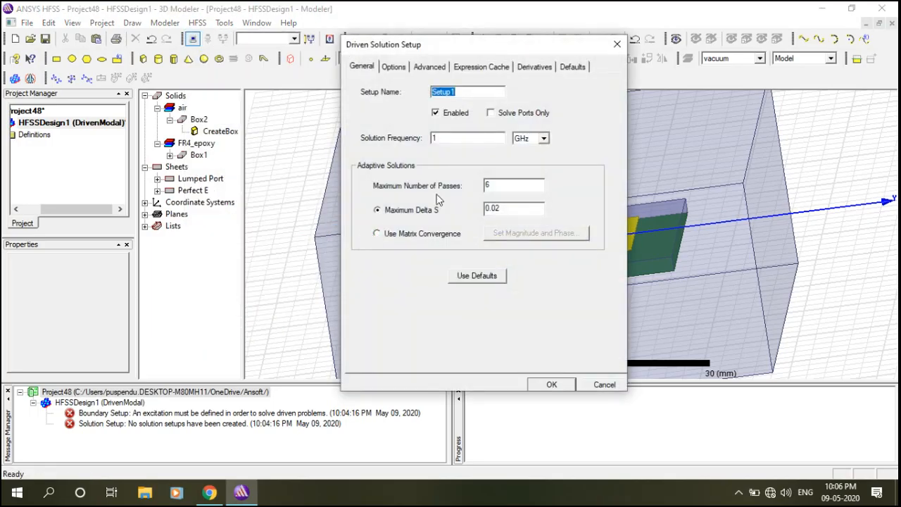
{"action": "left_click", "coordinate": [463, 136]}
{"action": "left_click", "coordinate": [552, 385]}
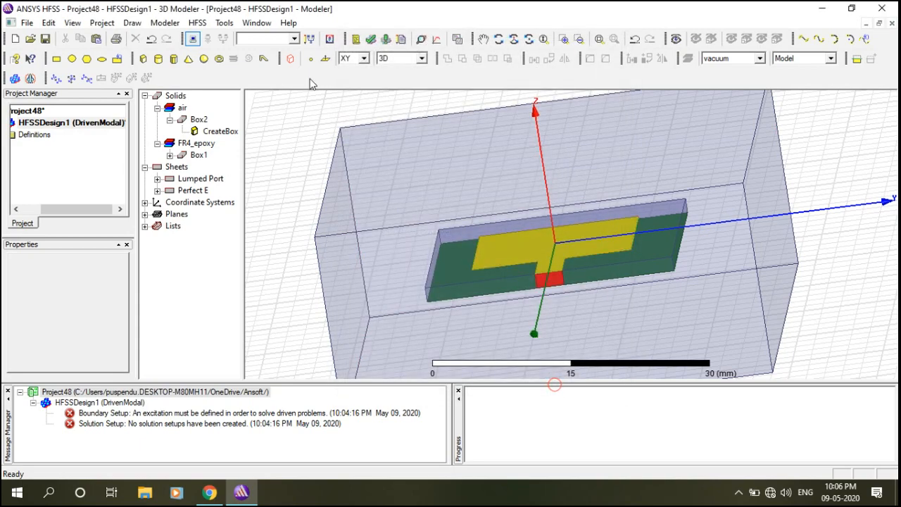
{"action": "left_click", "coordinate": [197, 23]}
Add a Fast sweep to Setup1 from 1 to 7 GHz in 0.1 GHz steps, then validate the design.
{"action": "mouse_move", "coordinate": [266, 236]}
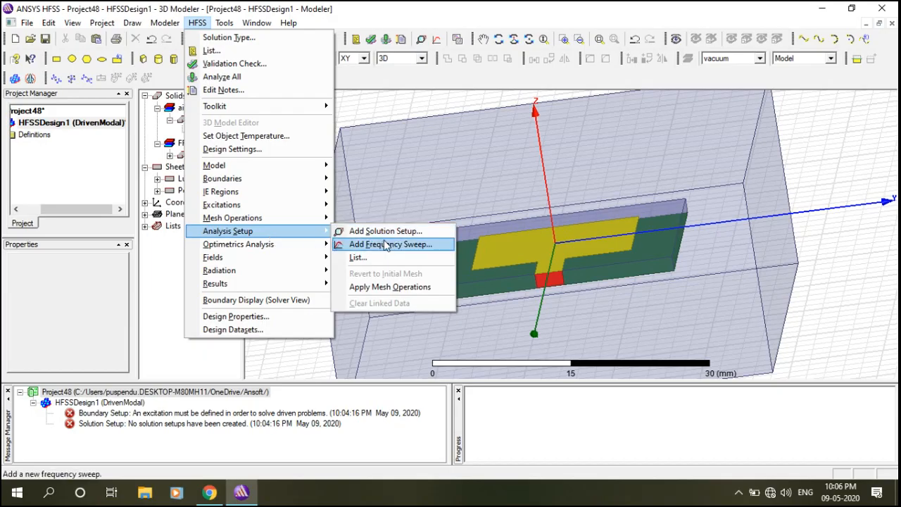
{"action": "left_click", "coordinate": [386, 245]}
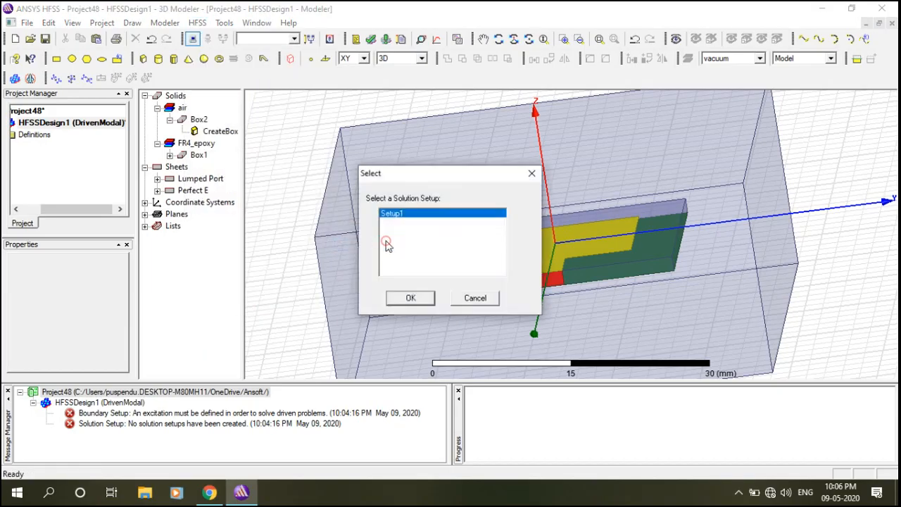
{"action": "left_click", "coordinate": [420, 303]}
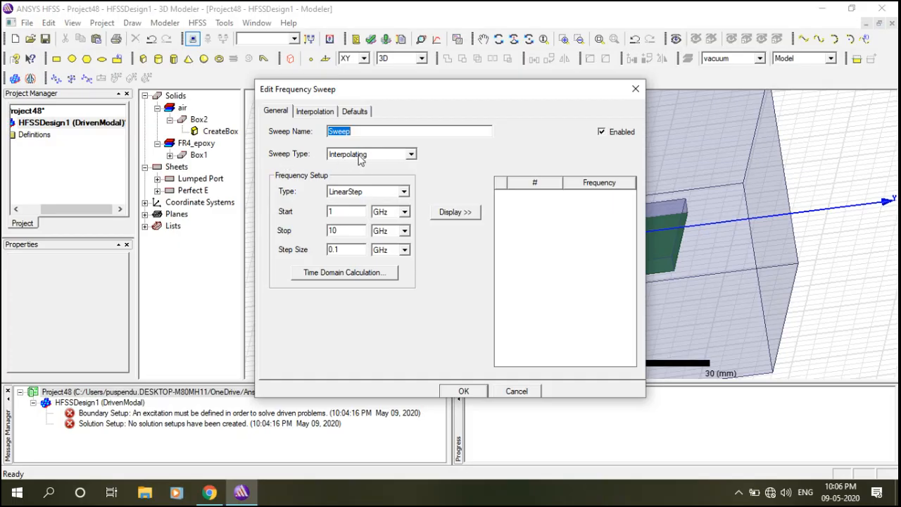
{"action": "left_click", "coordinate": [372, 155]}
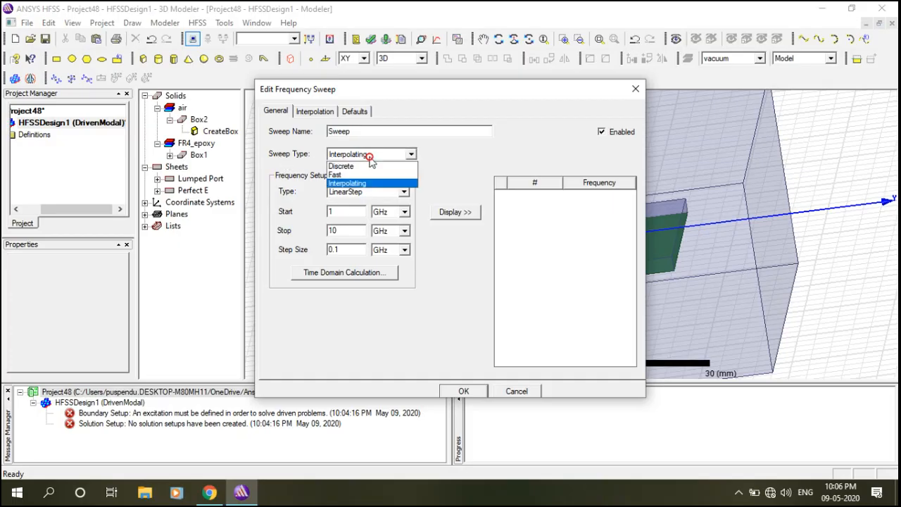
{"action": "left_click", "coordinate": [349, 176]}
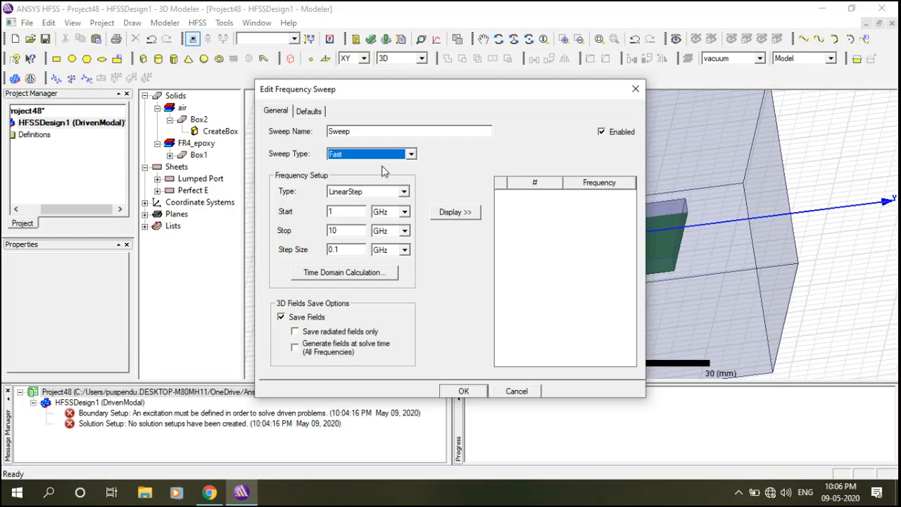
{"action": "double_click", "coordinate": [343, 235]}
{"action": "type", "text": "7"}
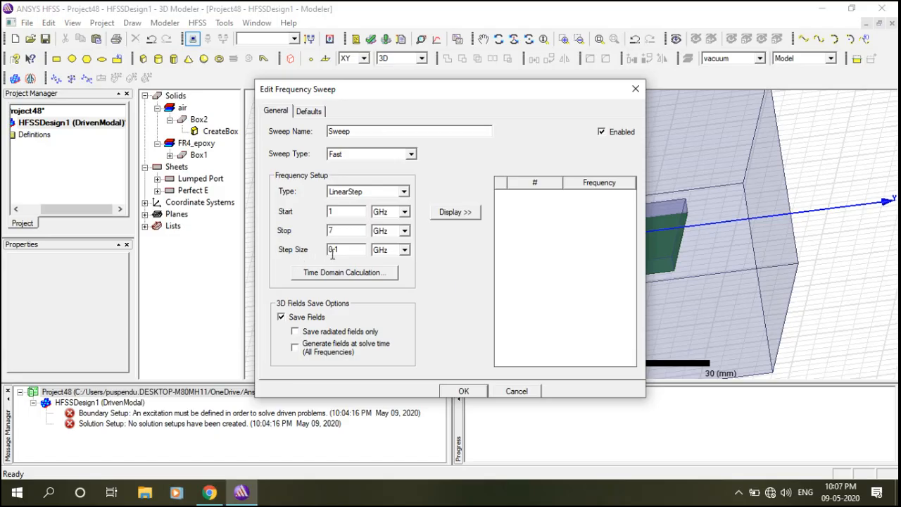
{"action": "left_click", "coordinate": [459, 392]}
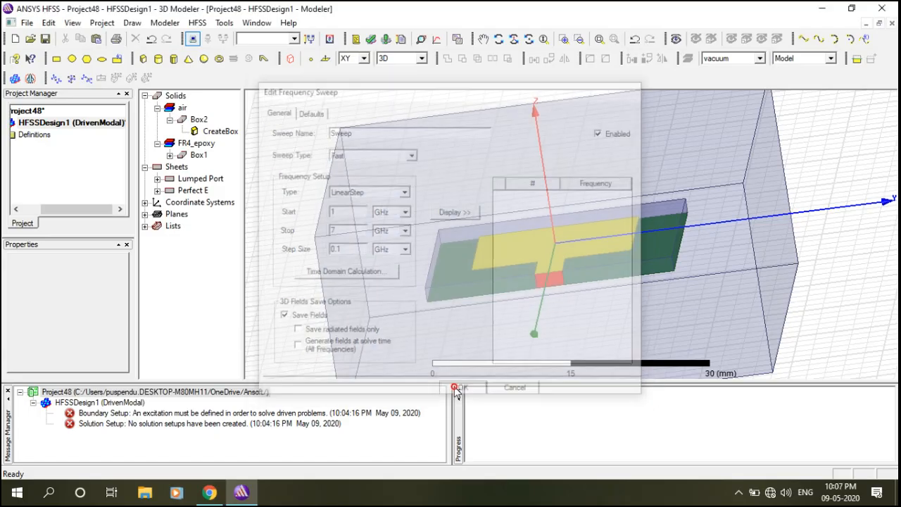
{"action": "left_click", "coordinate": [370, 40]}
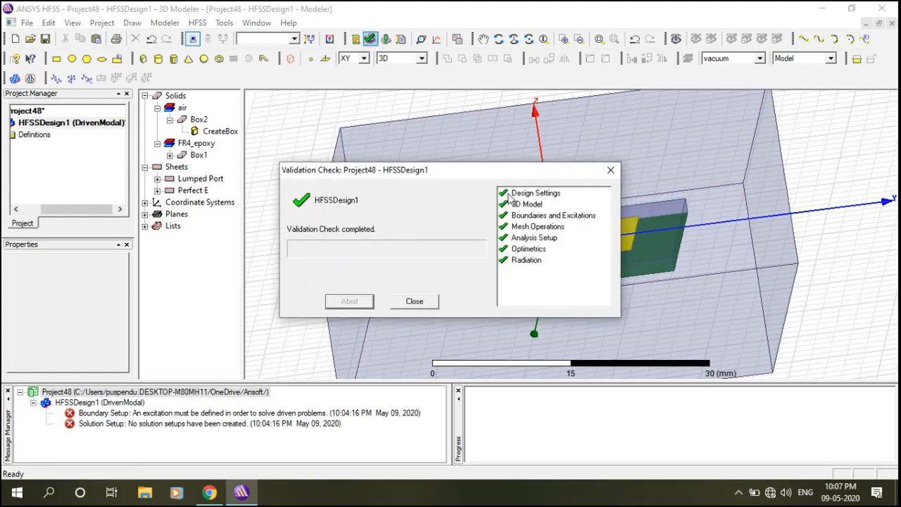
{"action": "left_click", "coordinate": [415, 302]}
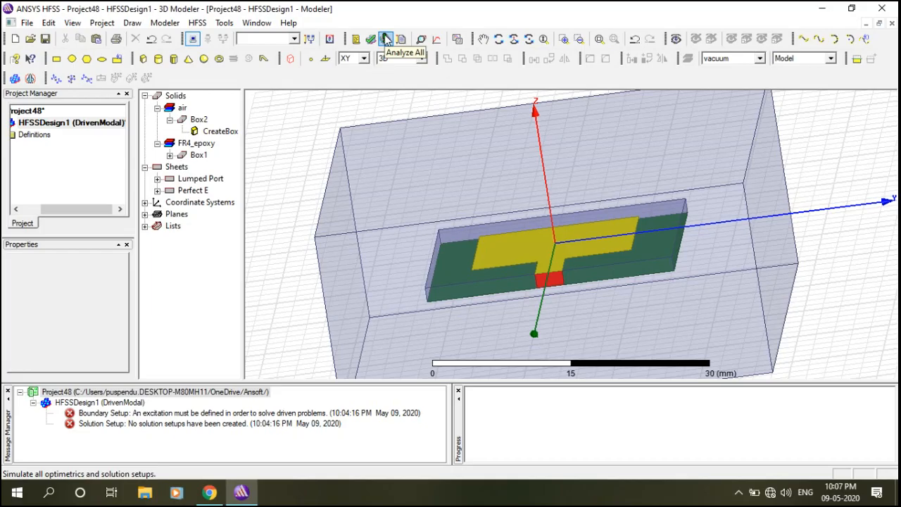
Run Analyze All and save the project as Project48 when prompted.
{"action": "left_click", "coordinate": [198, 23]}
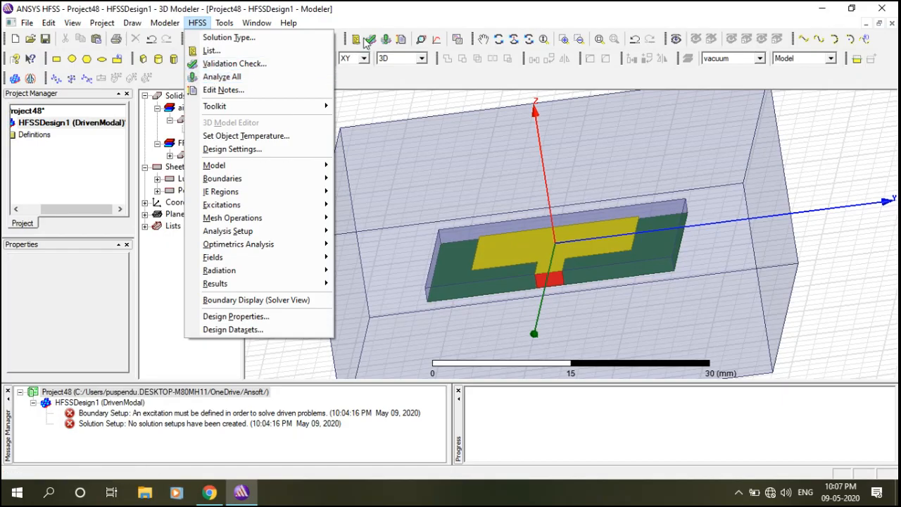
{"action": "left_click", "coordinate": [197, 23]}
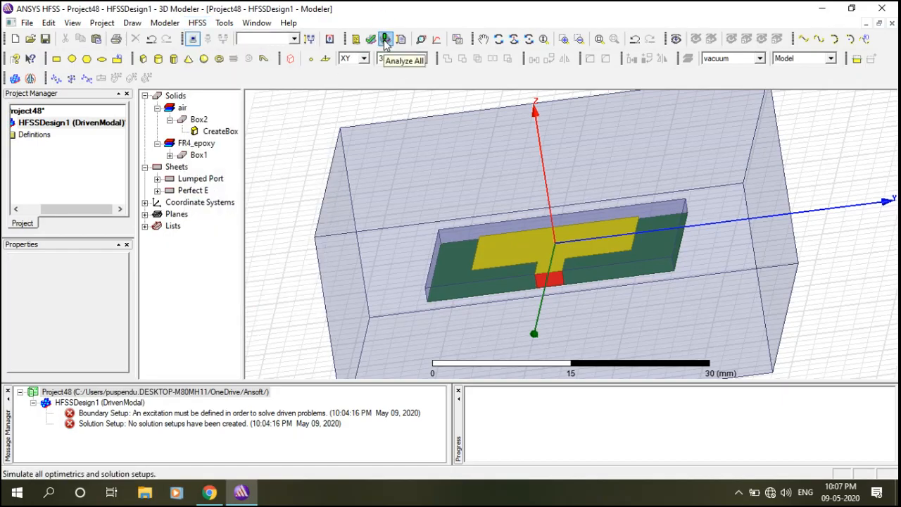
{"action": "left_click", "coordinate": [385, 40]}
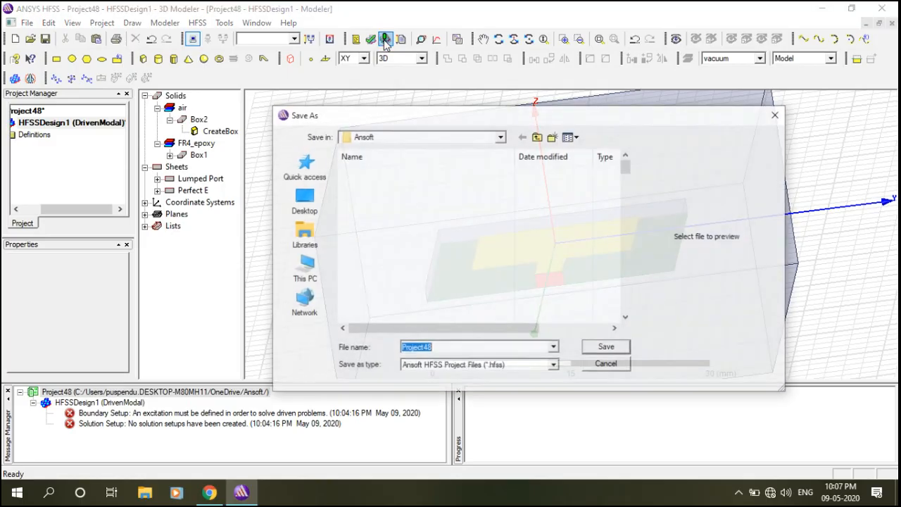
{"action": "left_click_drag", "start_coordinate": [628, 170], "coordinate": [639, 287]}
{"action": "left_click", "coordinate": [614, 348]}
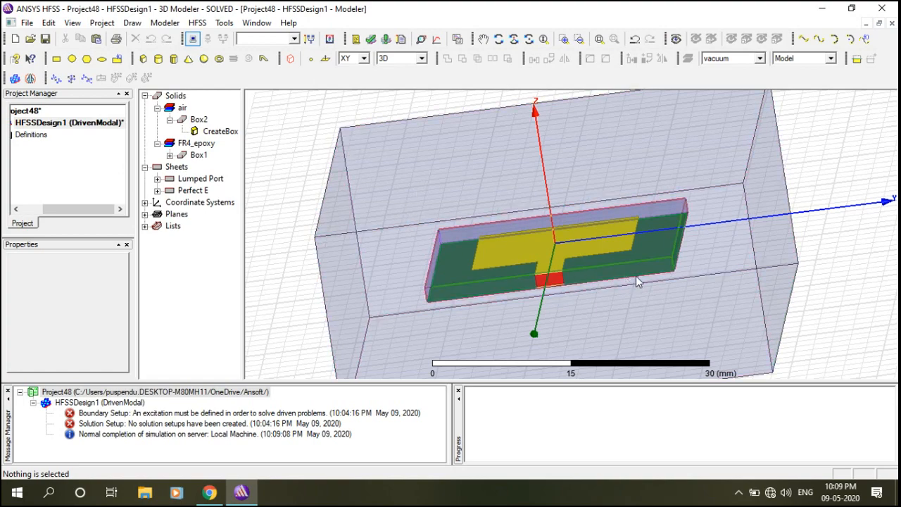
Create XY Plot 1 showing dB(S(1,1)) over Setup1's 1–7 GHz sweep.
{"action": "left_click", "coordinate": [198, 25]}
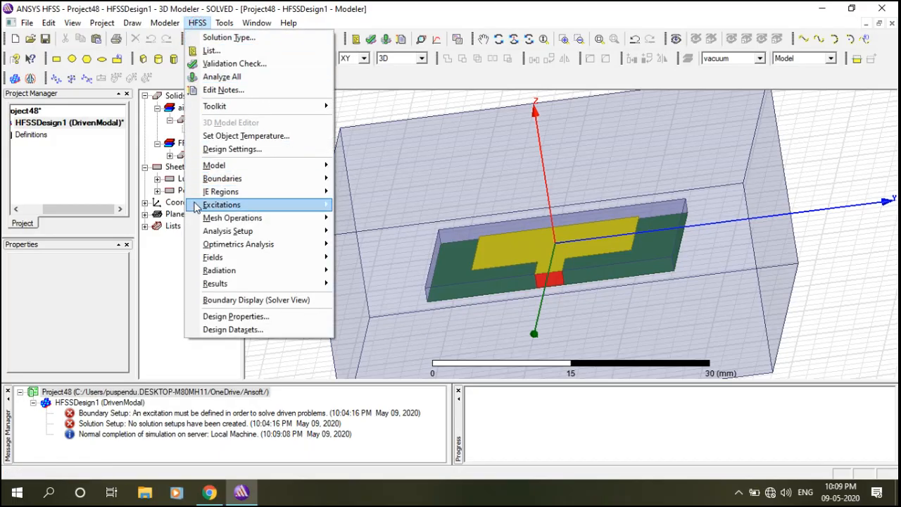
{"action": "mouse_move", "coordinate": [262, 288]}
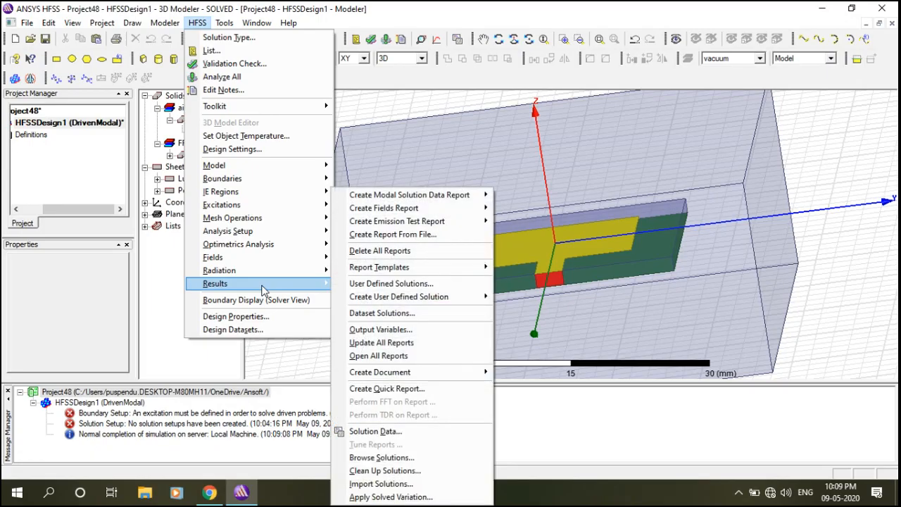
{"action": "mouse_move", "coordinate": [455, 199]}
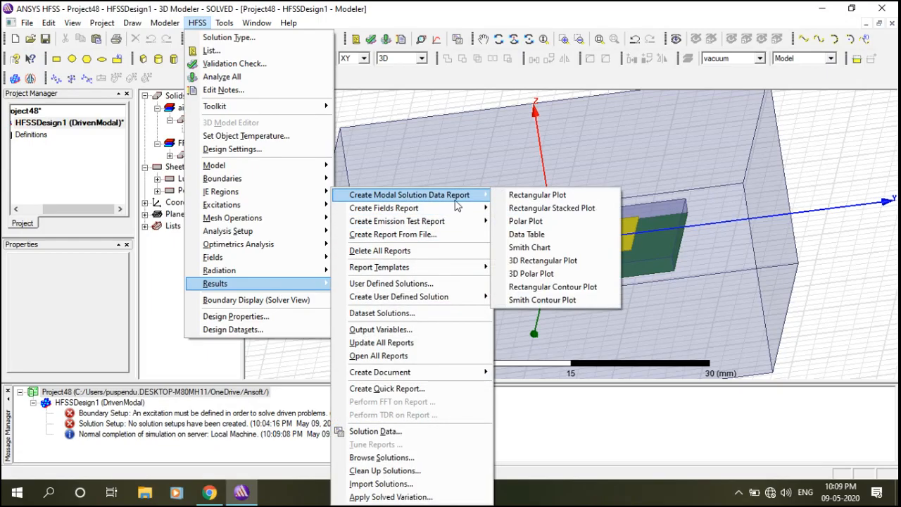
{"action": "left_click", "coordinate": [535, 196]}
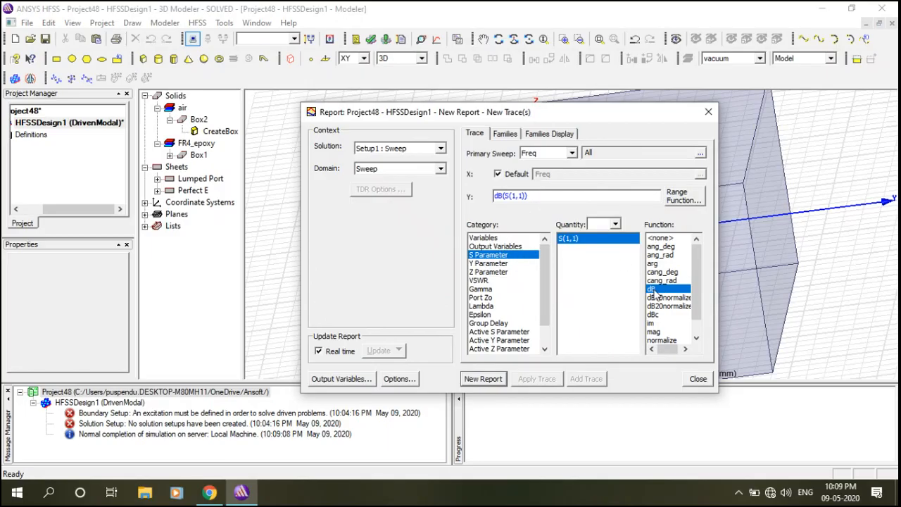
{"action": "left_click", "coordinate": [484, 379]}
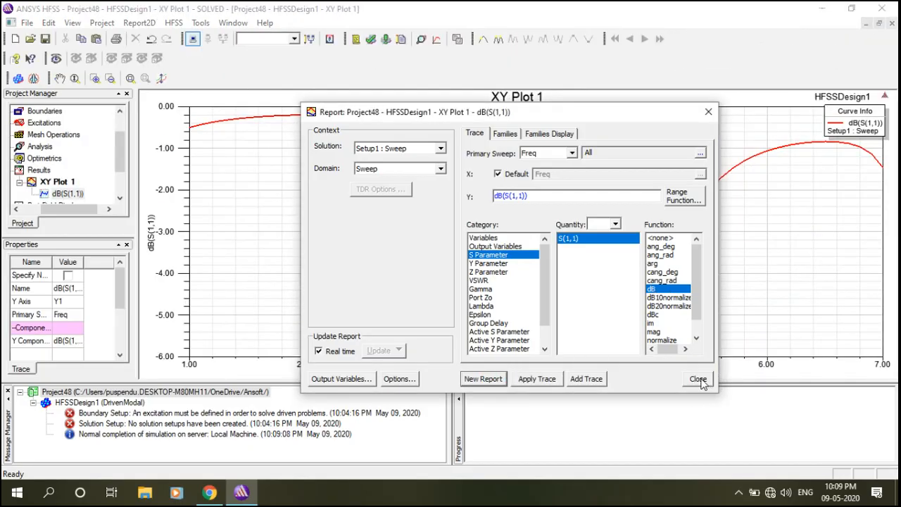
{"action": "left_click", "coordinate": [698, 379]}
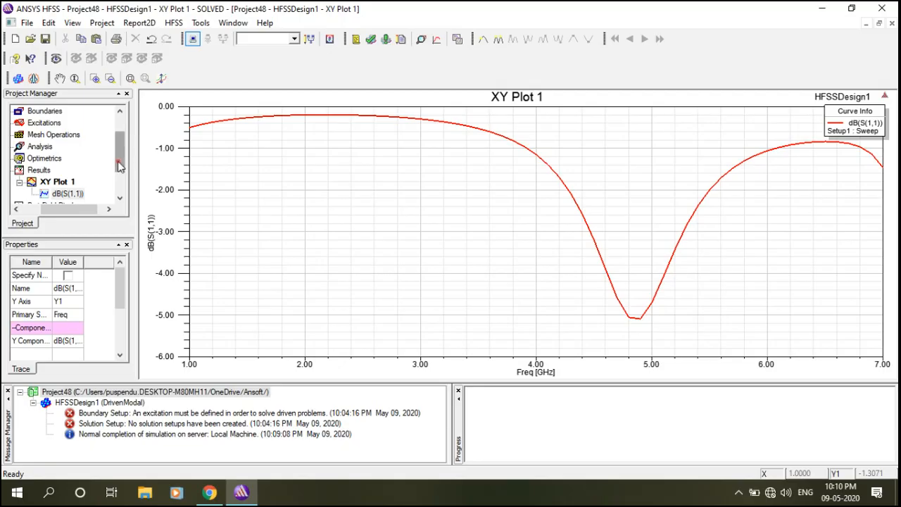
Reopen the Model in the project tree to show the patch antenna in the 3D Modeler.
{"action": "left_click_drag", "start_coordinate": [118, 166], "coordinate": [117, 151]}
{"action": "left_click_drag", "start_coordinate": [66, 209], "coordinate": [57, 211]}
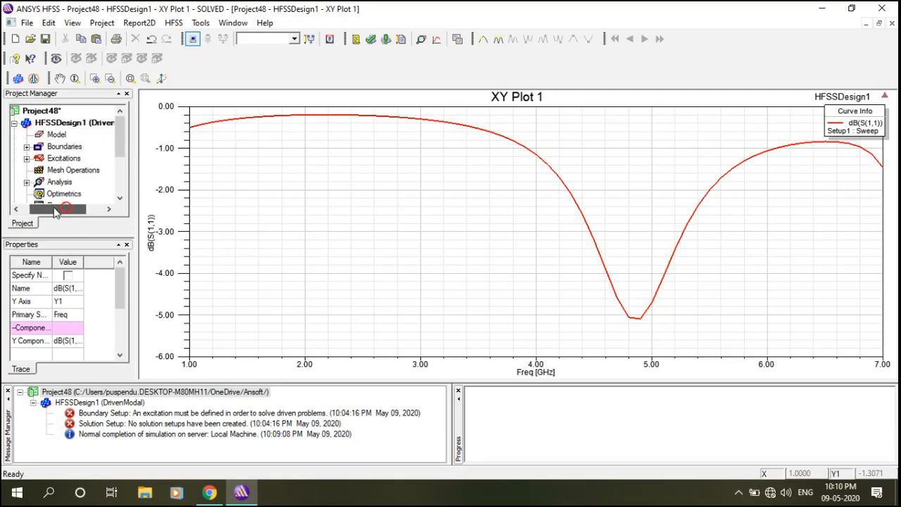
{"action": "double_click", "coordinate": [56, 134]}
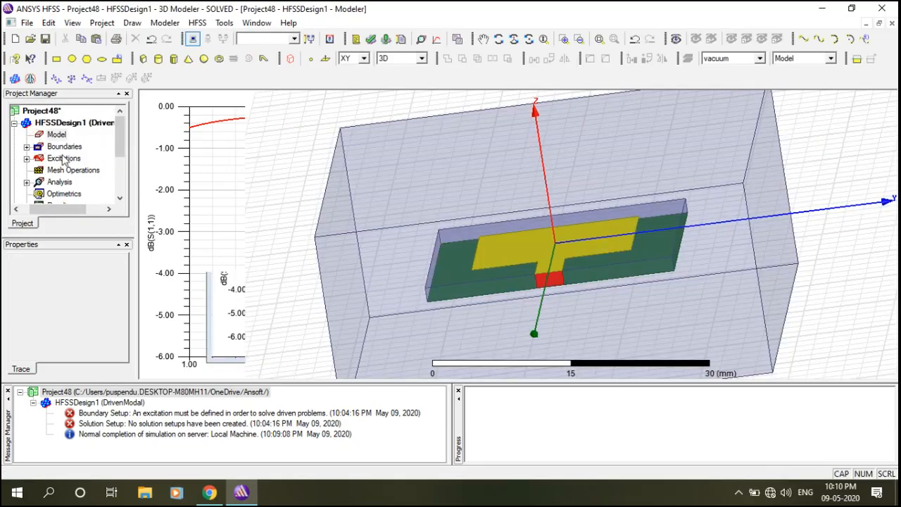
Rotate and zoom the model until the yellow patch and feed line fill the view.
{"action": "left_click", "coordinate": [499, 38]}
{"action": "left_click_drag", "start_coordinate": [537, 184], "coordinate": [553, 223]}
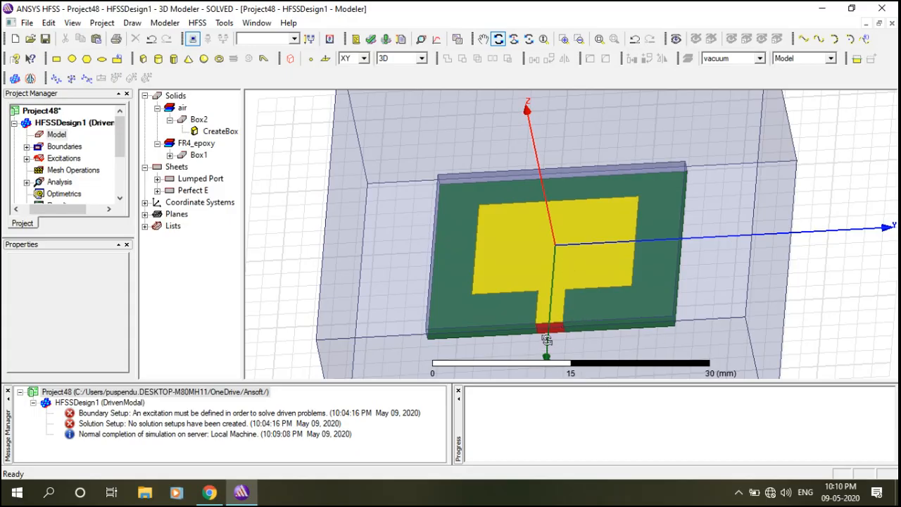
{"action": "scroll", "coordinate": [547, 339], "scroll_direction": "up", "scroll_amount": 3}
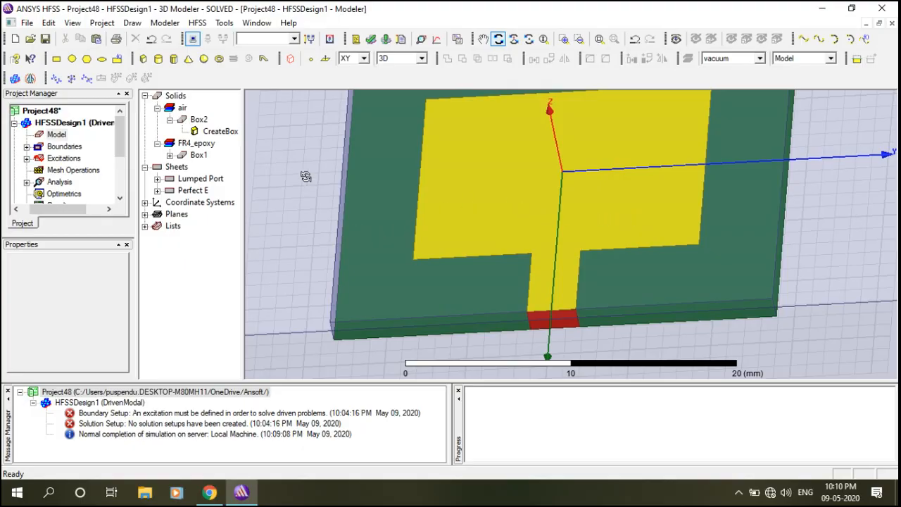
Clean up and delete all existing simulation solutions.
{"action": "left_click", "coordinate": [197, 23]}
{"action": "mouse_move", "coordinate": [248, 286]}
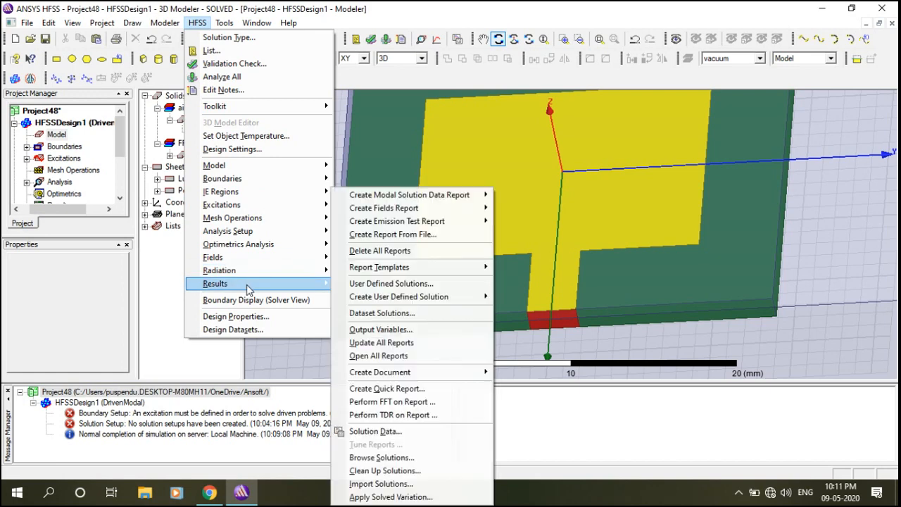
{"action": "left_click", "coordinate": [373, 471]}
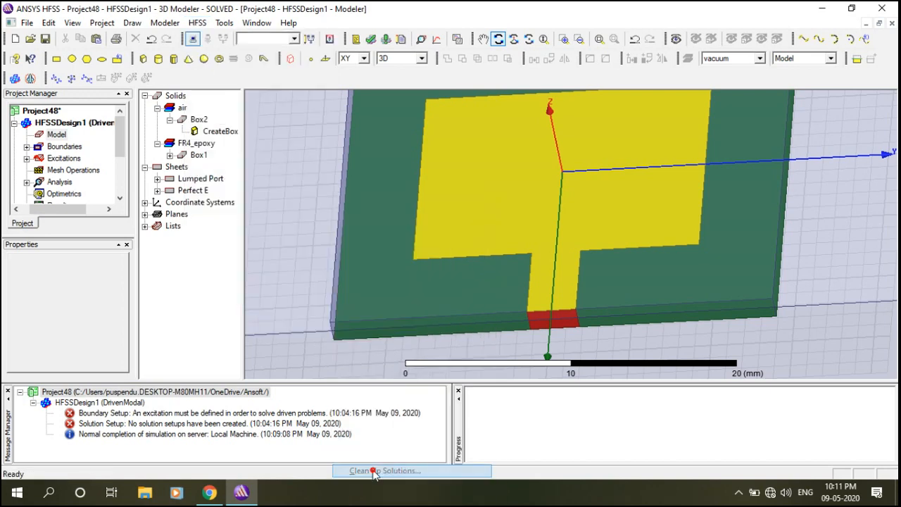
{"action": "left_click", "coordinate": [418, 334]}
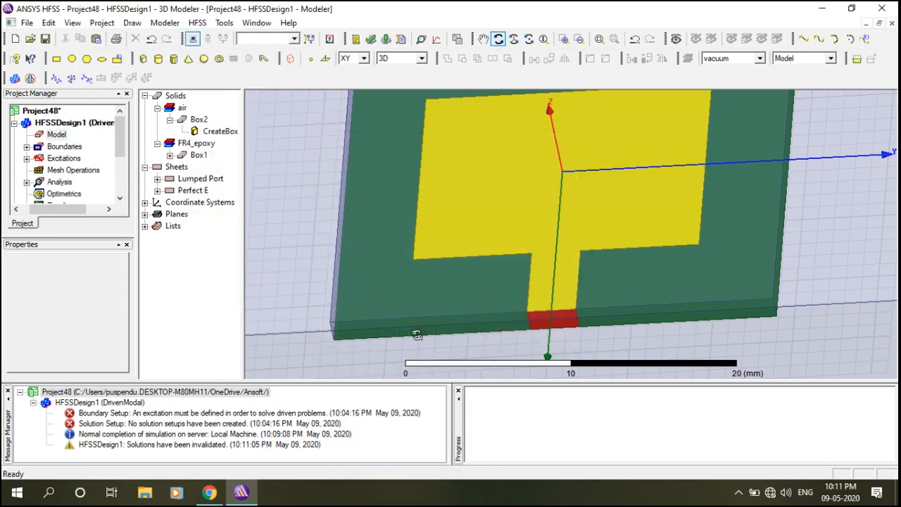
Draw Rectangle5 on the patch beside the feed line and open its creation parameters.
{"action": "left_click", "coordinate": [56, 59]}
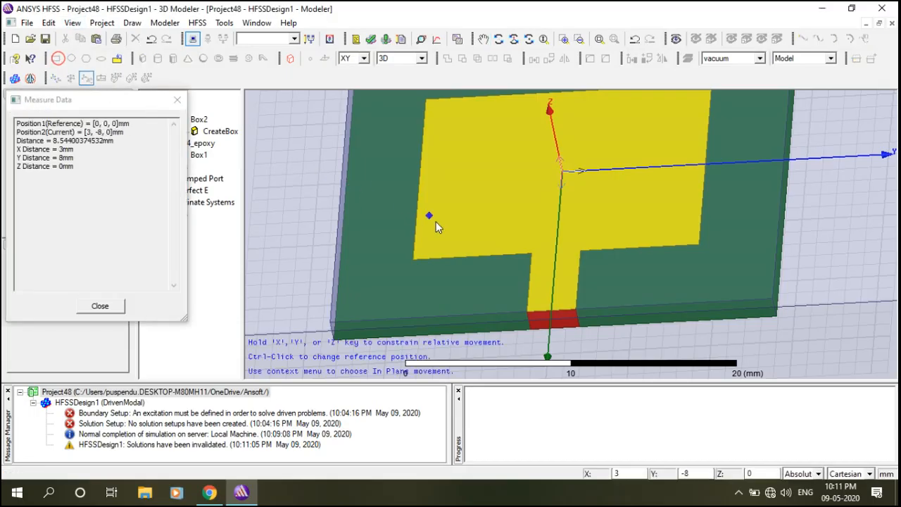
{"action": "left_click", "coordinate": [532, 257]}
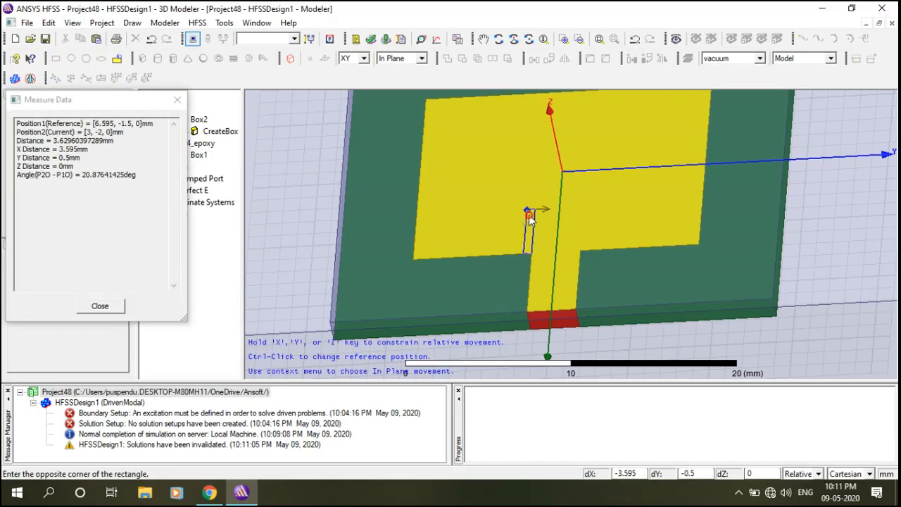
{"action": "left_click", "coordinate": [530, 214]}
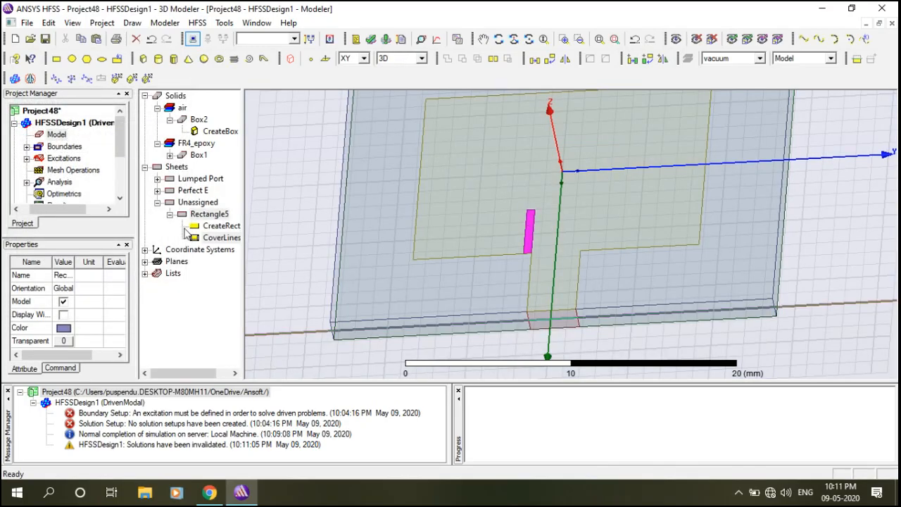
{"action": "left_click", "coordinate": [171, 374]}
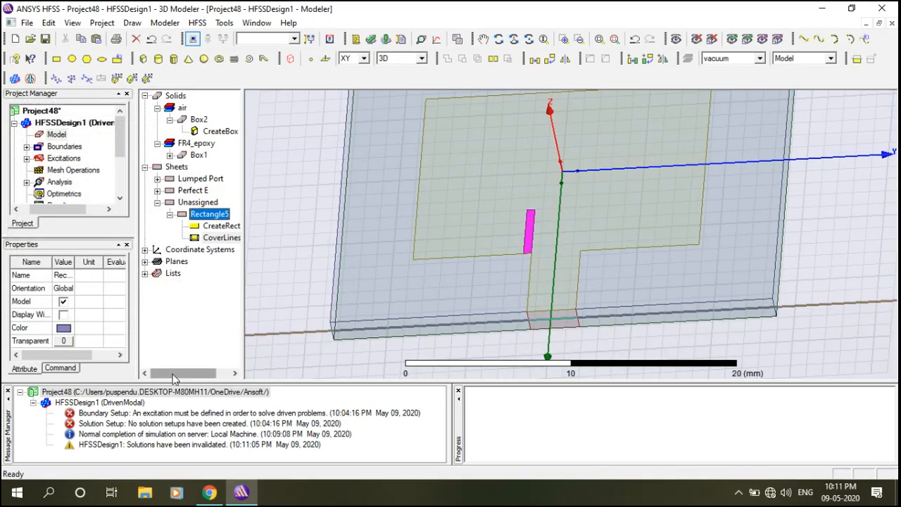
{"action": "double_click", "coordinate": [196, 227]}
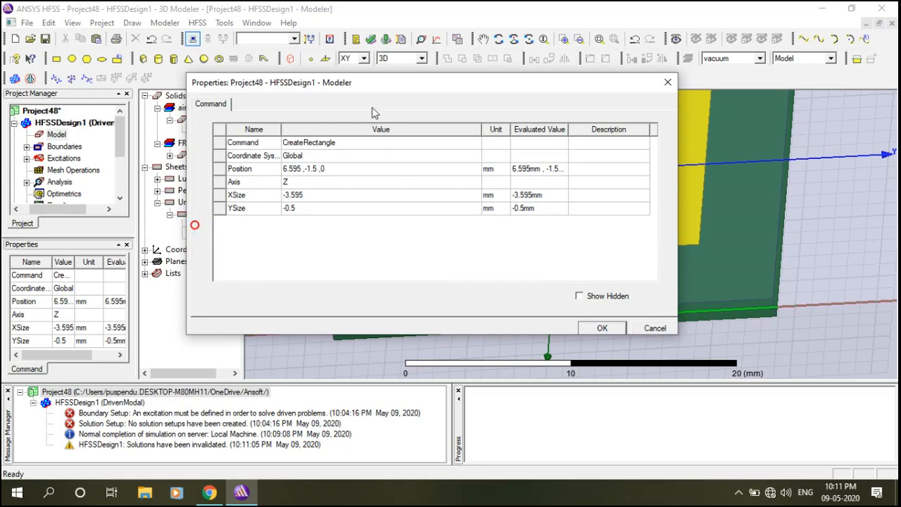
Change Rectangle5's position to 13.19/2, -1.5, 0.
{"action": "left_click", "coordinate": [299, 169]}
{"action": "left_click", "coordinate": [300, 168]}
{"action": "key", "text": "BackSpace"}
{"action": "key", "text": "BackSpace"}
{"action": "key", "text": "BackSpace"}
{"action": "key", "text": "BackSpace"}
{"action": "key", "text": "BackSpace"}
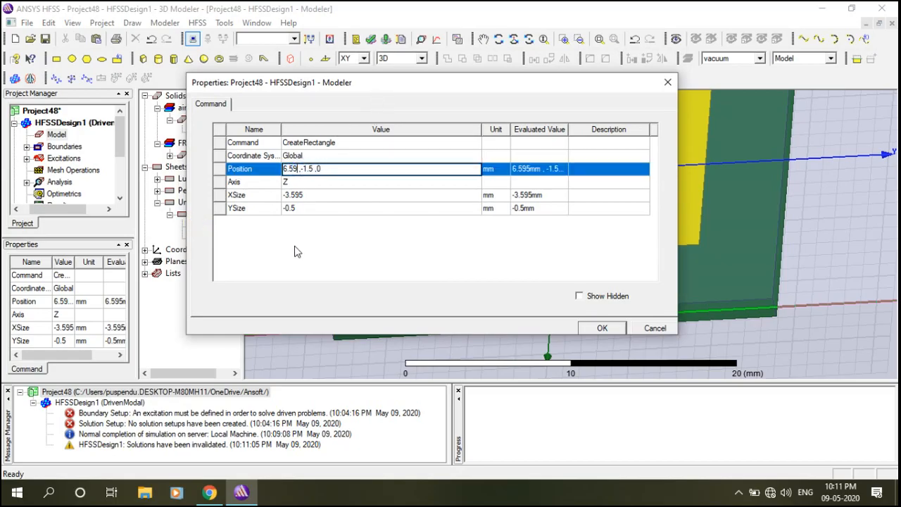
{"action": "type", "text": "13.19/2"}
{"action": "left_click_drag", "start_coordinate": [509, 83], "coordinate": [473, 125]}
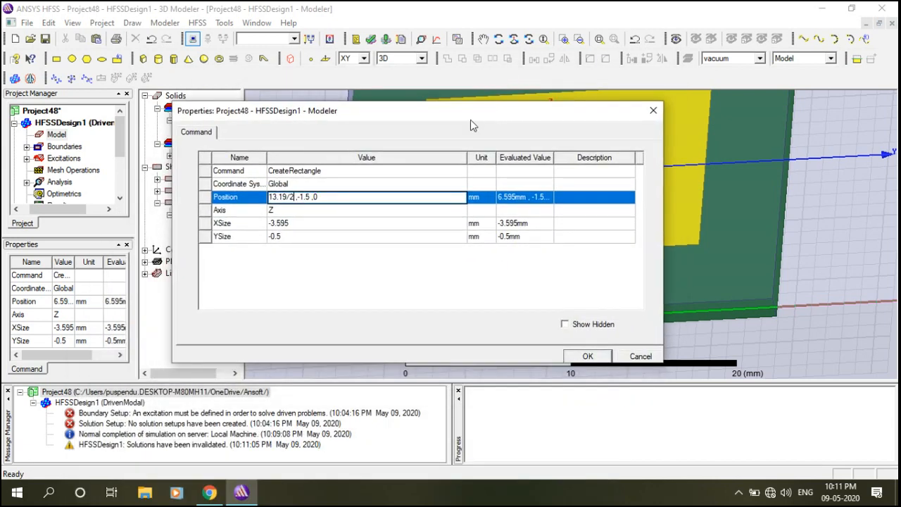
Set Rectangle5's XSize to -4.8 mm, keeping YSize at -0.5 mm, and apply.
{"action": "left_click", "coordinate": [295, 223]}
{"action": "left_click", "coordinate": [296, 223]}
{"action": "key", "text": "BackSpace"}
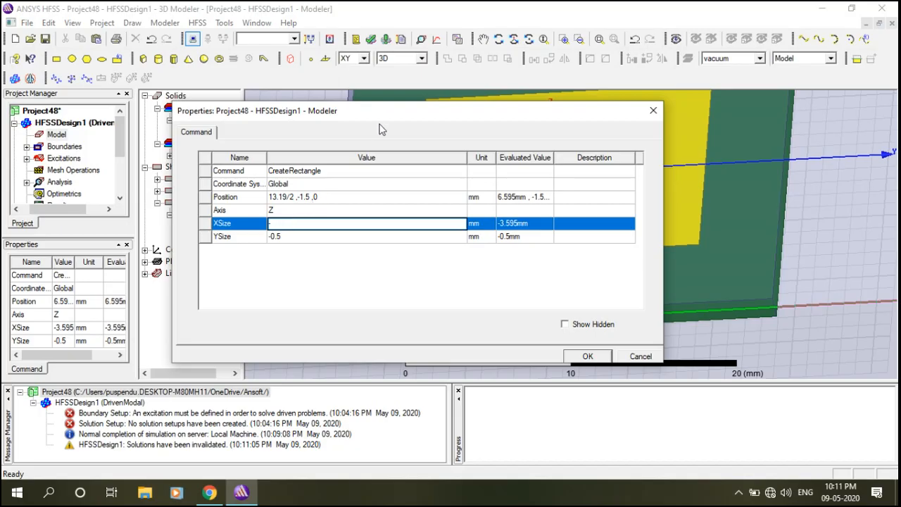
{"action": "left_click_drag", "start_coordinate": [399, 120], "coordinate": [375, 278]}
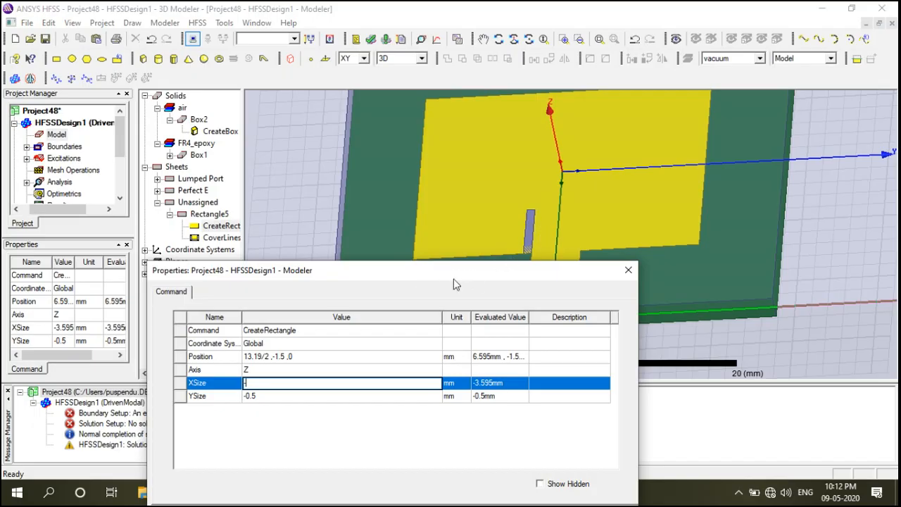
{"action": "left_click_drag", "start_coordinate": [412, 278], "coordinate": [419, 280]}
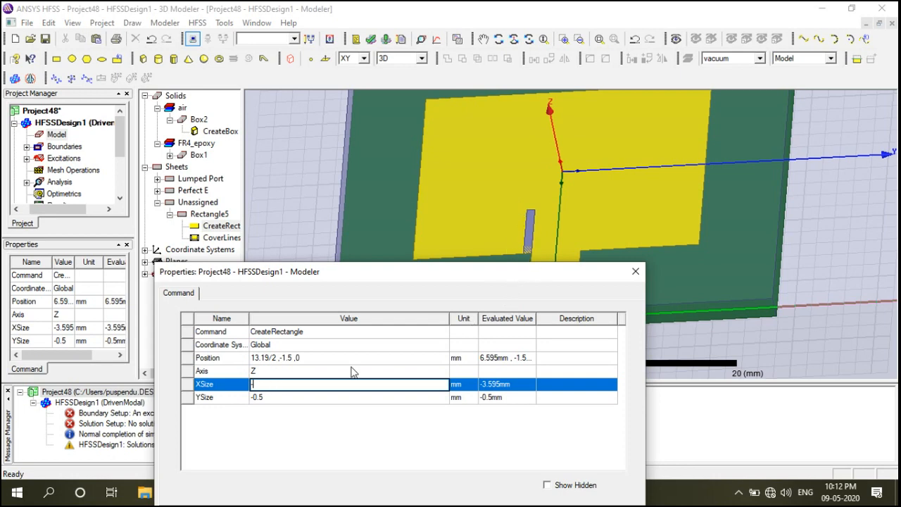
{"action": "type", "text": "-4.8"}
{"action": "left_click", "coordinate": [287, 399]}
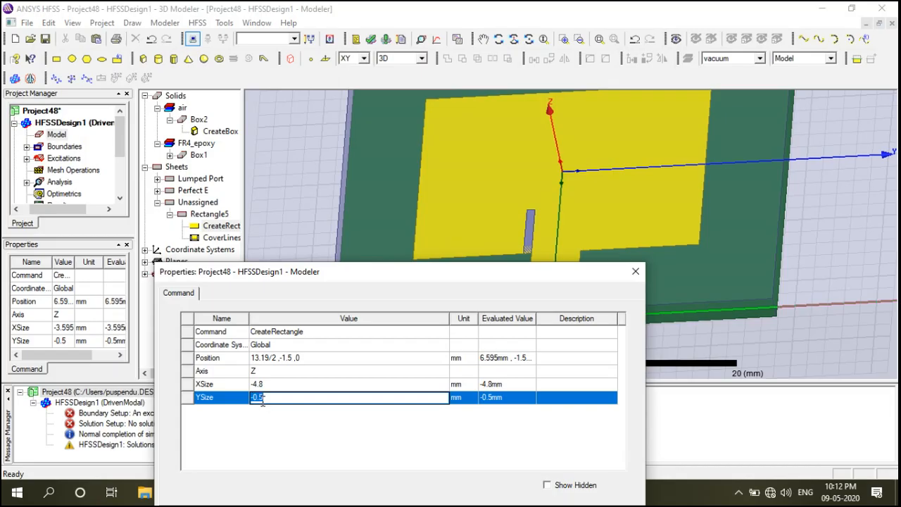
{"action": "left_click_drag", "start_coordinate": [486, 277], "coordinate": [447, 181]}
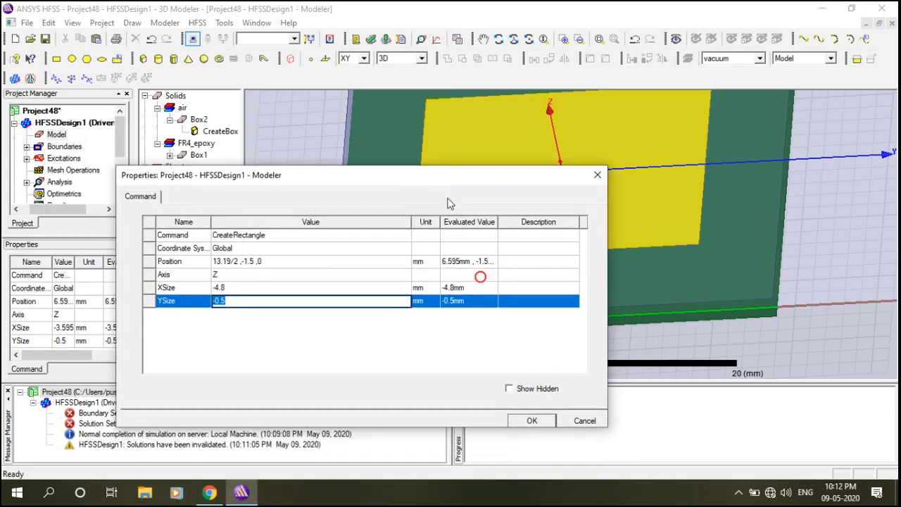
{"action": "left_click", "coordinate": [532, 421]}
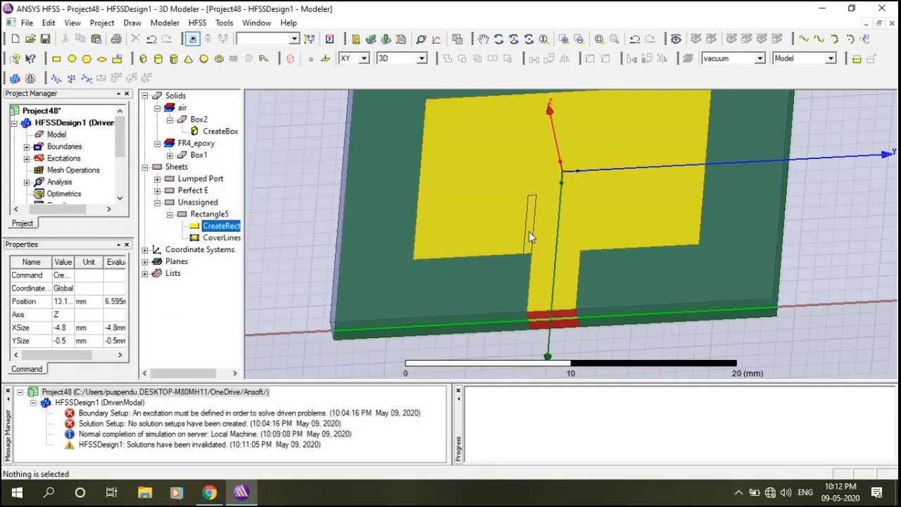
Select the small slot rectangle on the patch.
{"action": "left_click", "coordinate": [529, 231]}
{"action": "scroll", "coordinate": [693, 305], "scroll_direction": "down", "scroll_amount": 2}
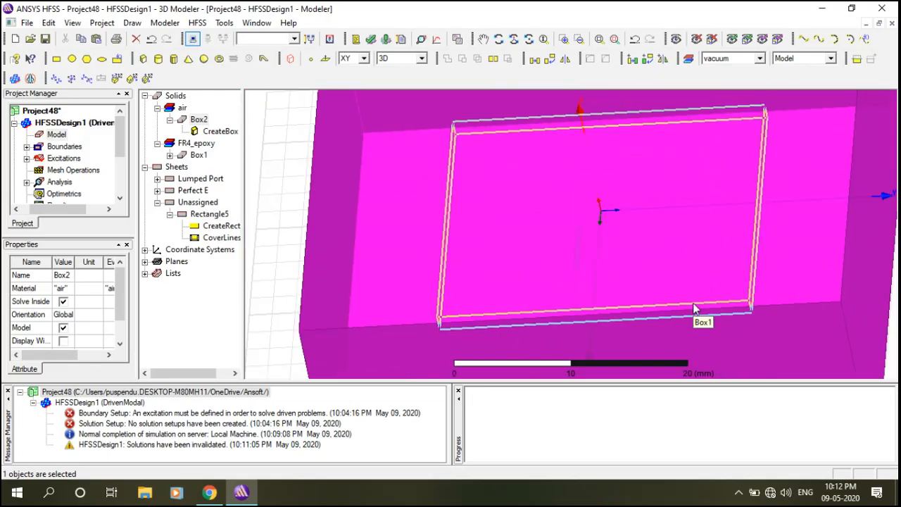
{"action": "scroll", "coordinate": [694, 308], "scroll_direction": "down", "scroll_amount": 2}
{"action": "left_click", "coordinate": [335, 234]}
{"action": "scroll", "coordinate": [610, 276], "scroll_direction": "up", "scroll_amount": 5}
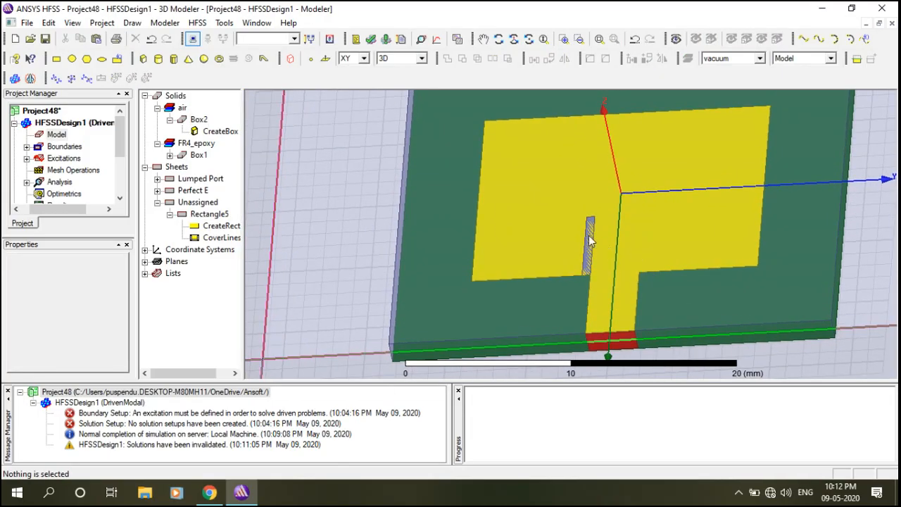
{"action": "left_click", "coordinate": [593, 238]}
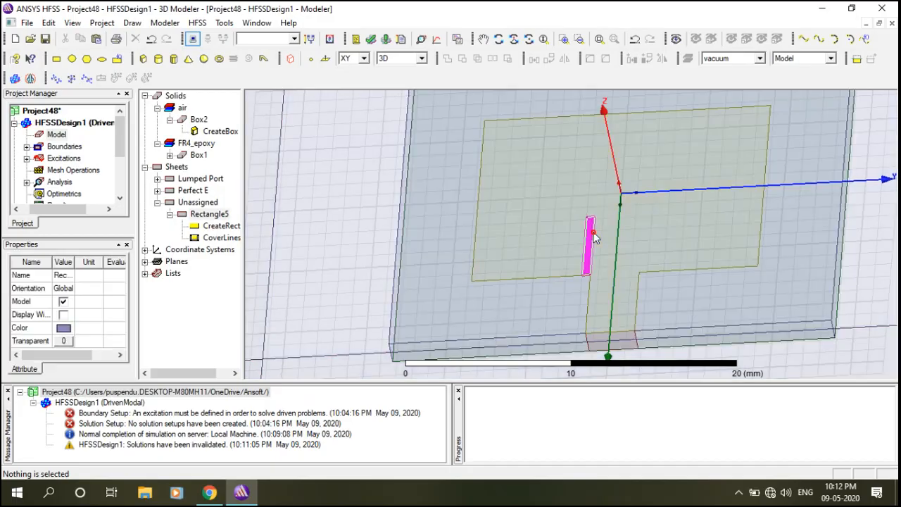
Duplicate the slot along a line between two vertices with a total of 2 copies.
{"action": "right_click", "coordinate": [594, 238]}
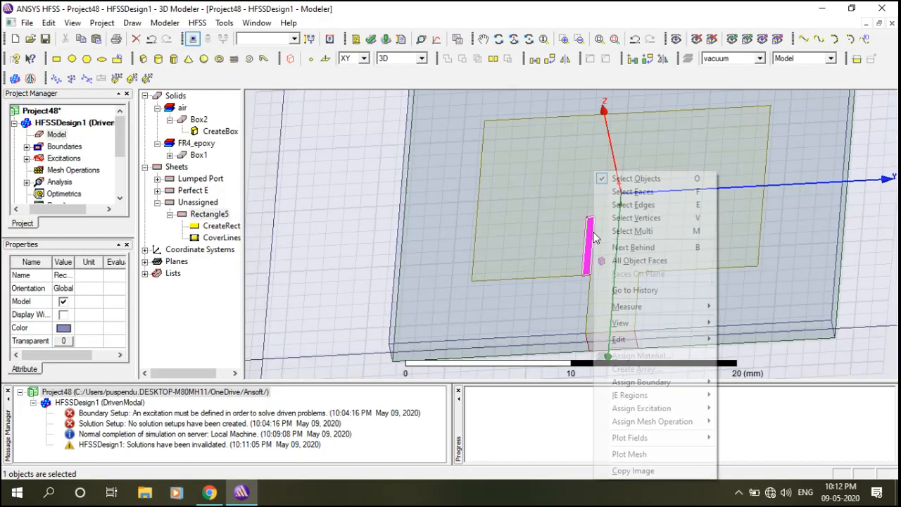
{"action": "mouse_move", "coordinate": [636, 339]}
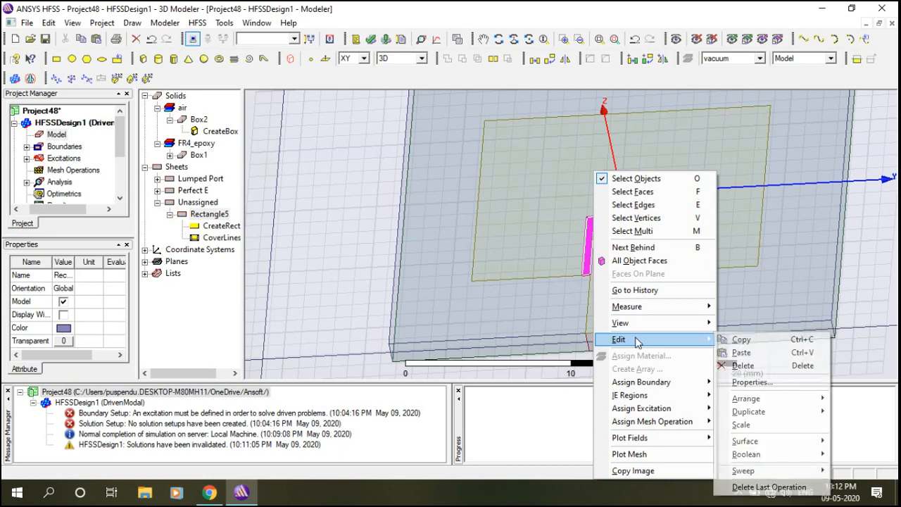
{"action": "mouse_move", "coordinate": [761, 416]}
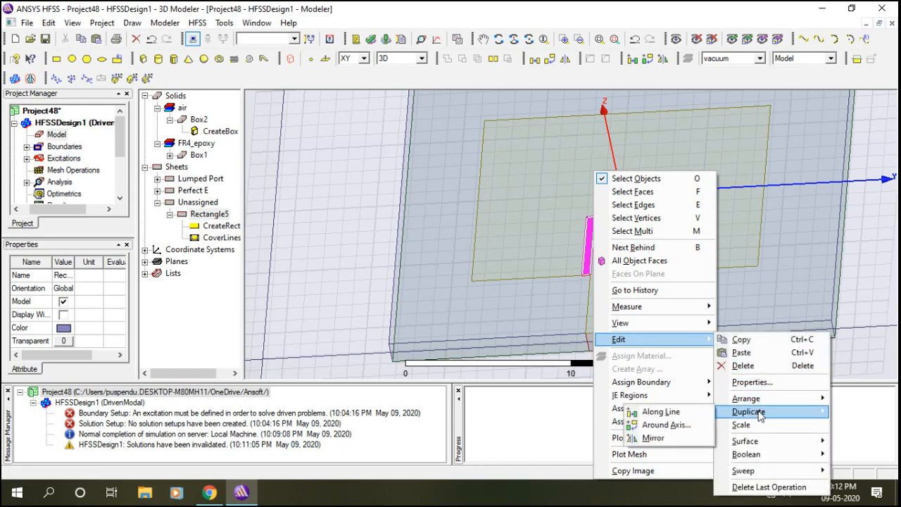
{"action": "left_click", "coordinate": [665, 412]}
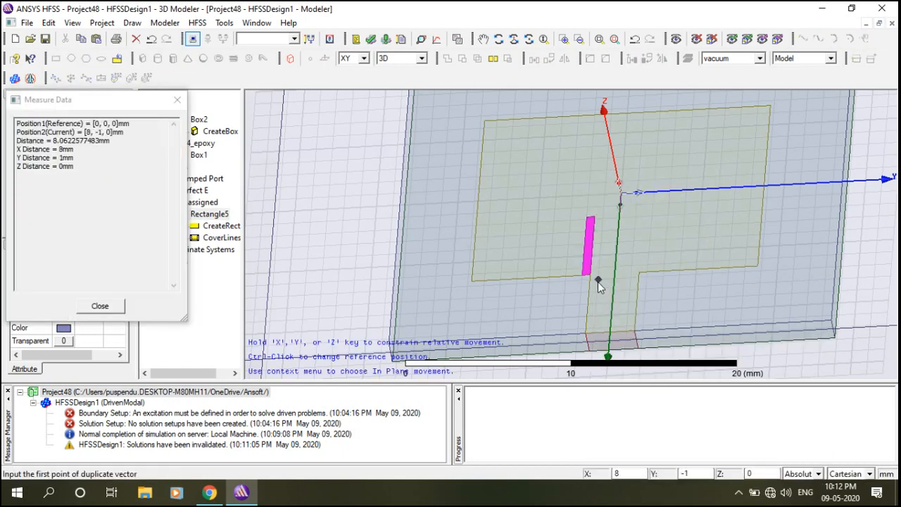
{"action": "scroll", "coordinate": [598, 281], "scroll_direction": "up", "scroll_amount": 3}
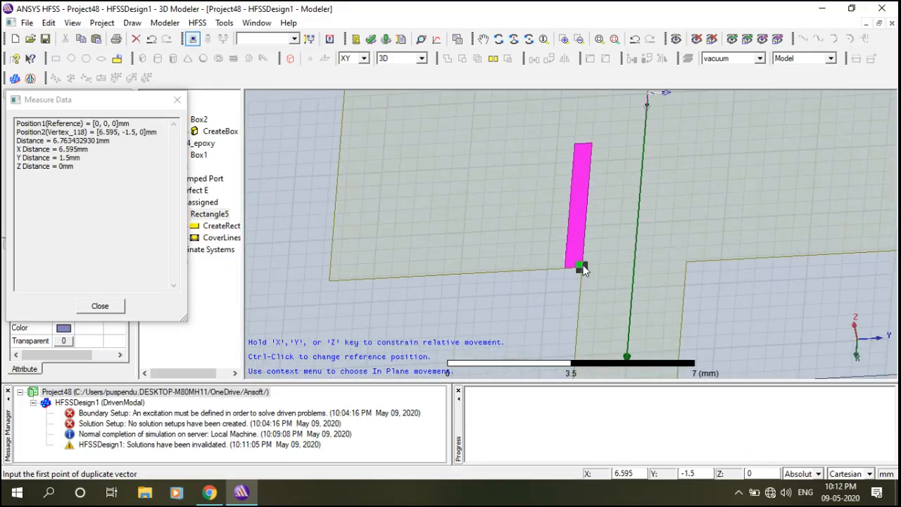
{"action": "left_click", "coordinate": [582, 267]}
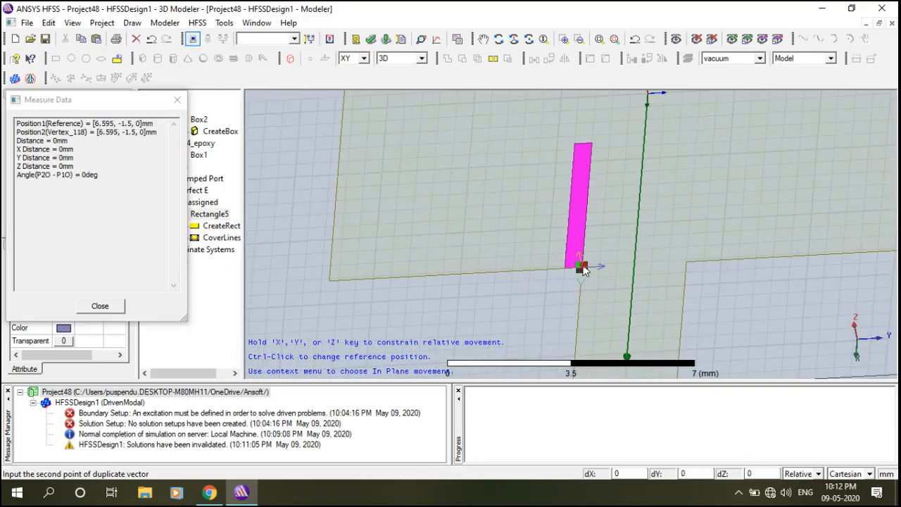
{"action": "left_click", "coordinate": [691, 270]}
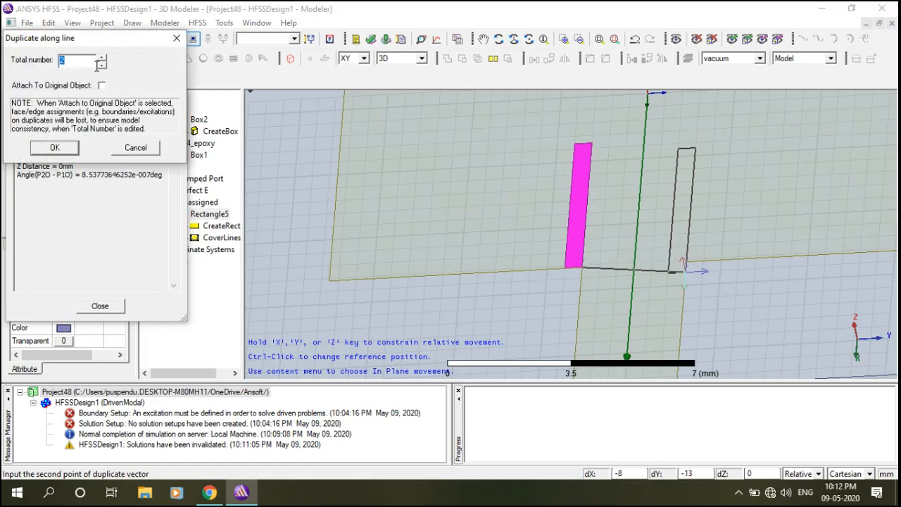
{"action": "left_click", "coordinate": [93, 65]}
{"action": "left_click", "coordinate": [67, 148]}
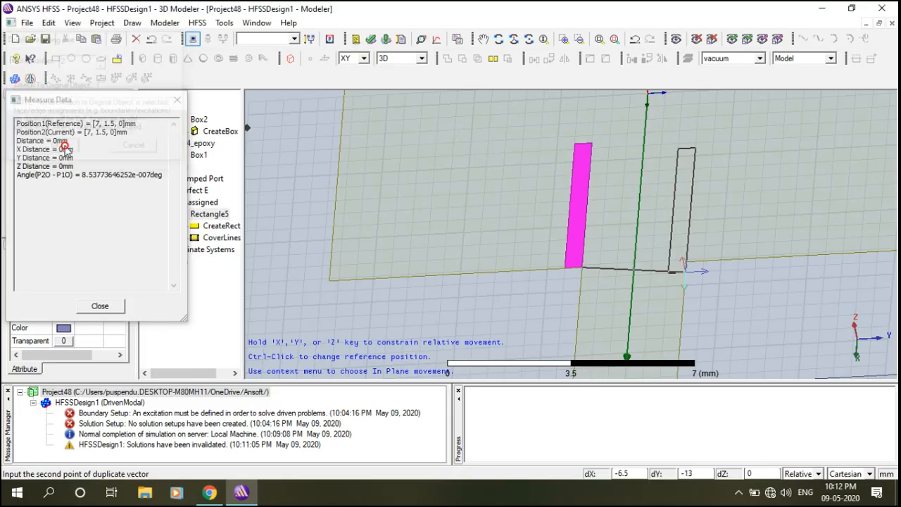
{"action": "left_click", "coordinate": [101, 307]}
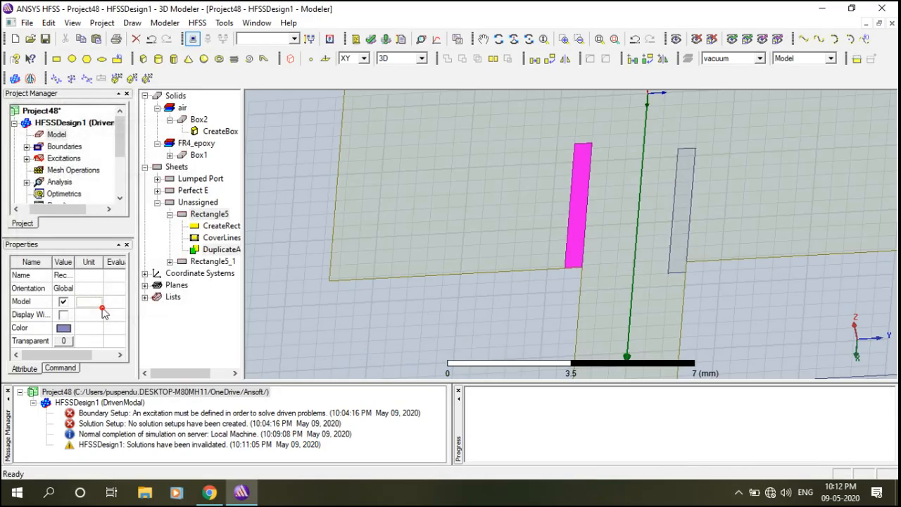
{"action": "left_click", "coordinate": [157, 372]}
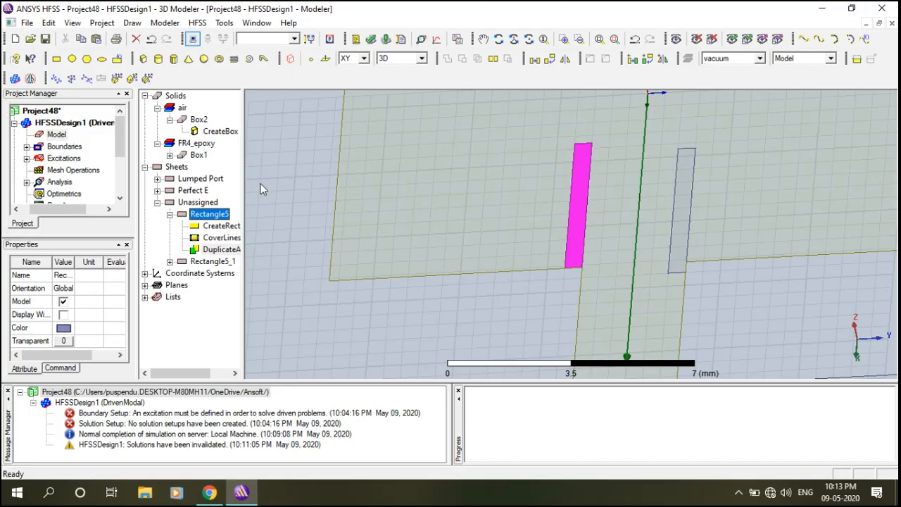
Edit the DuplicateAlongLine vector of Rectangle5 to 0, 3.5, 0 mm.
{"action": "left_click", "coordinate": [201, 252]}
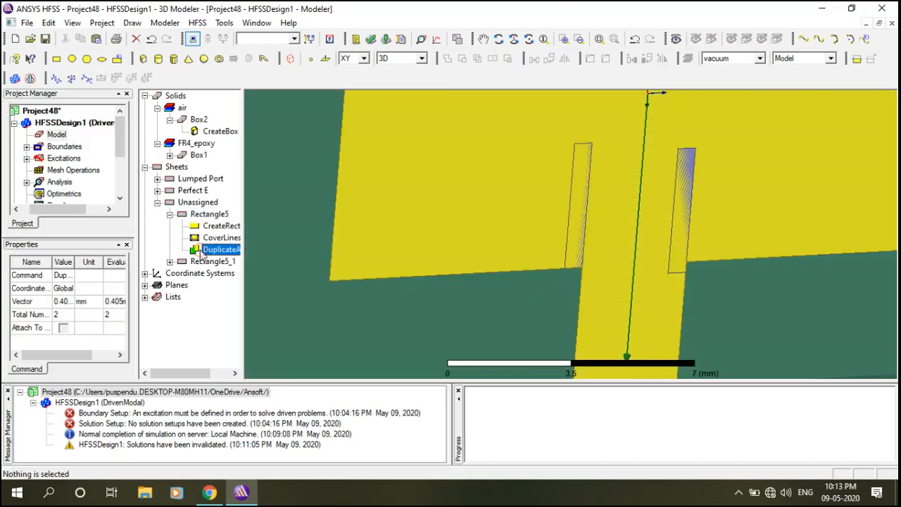
{"action": "double_click", "coordinate": [200, 252]}
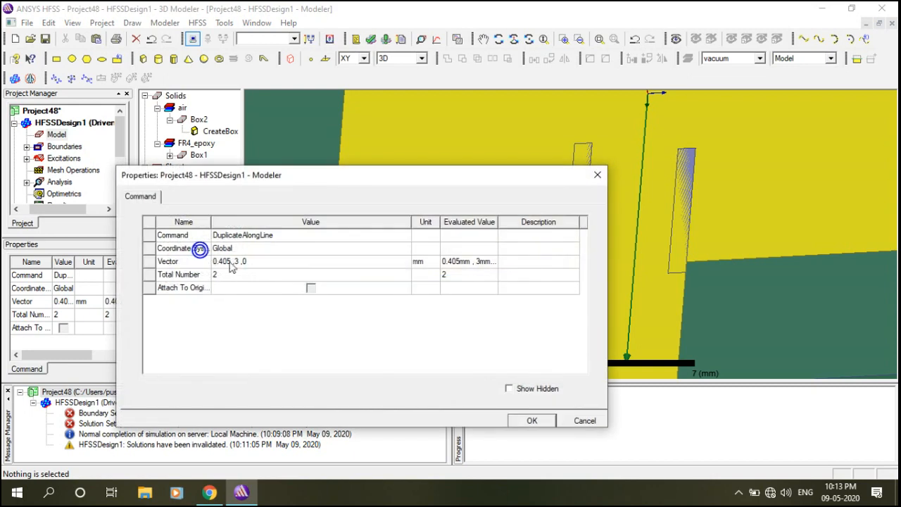
{"action": "left_click_drag", "start_coordinate": [422, 188], "coordinate": [336, 140]}
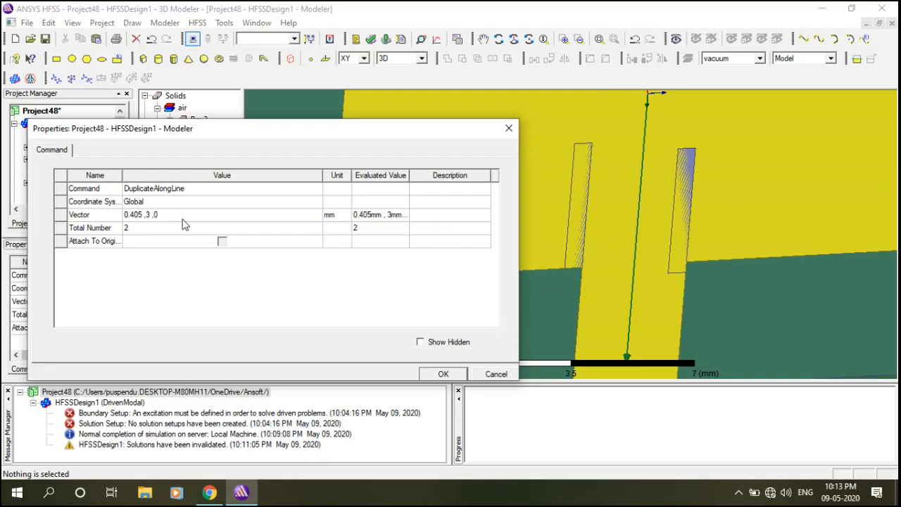
{"action": "left_click", "coordinate": [161, 217]}
{"action": "left_click", "coordinate": [161, 216]}
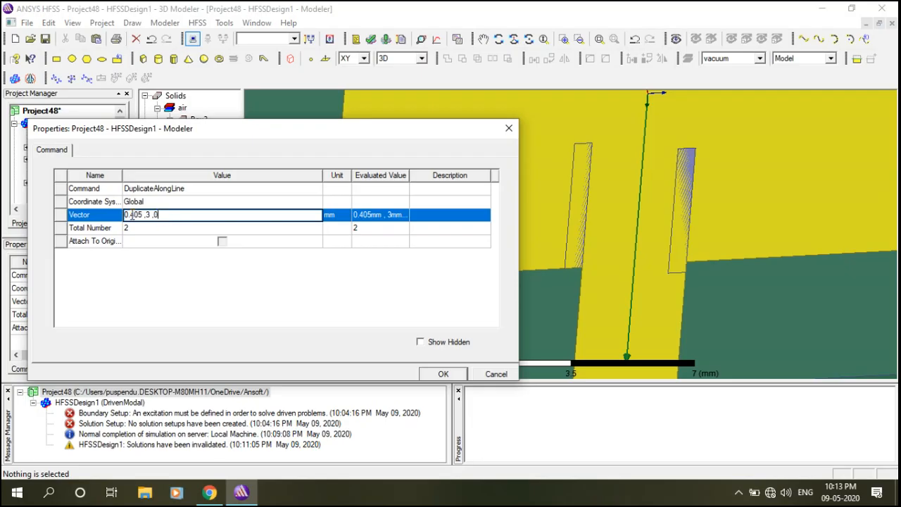
{"action": "key", "text": "BackSpace"}
{"action": "key", "text": "BackSpace"}
{"action": "key", "text": "BackSpace"}
{"action": "key", "text": "BackSpace"}
{"action": "left_click", "coordinate": [444, 376]}
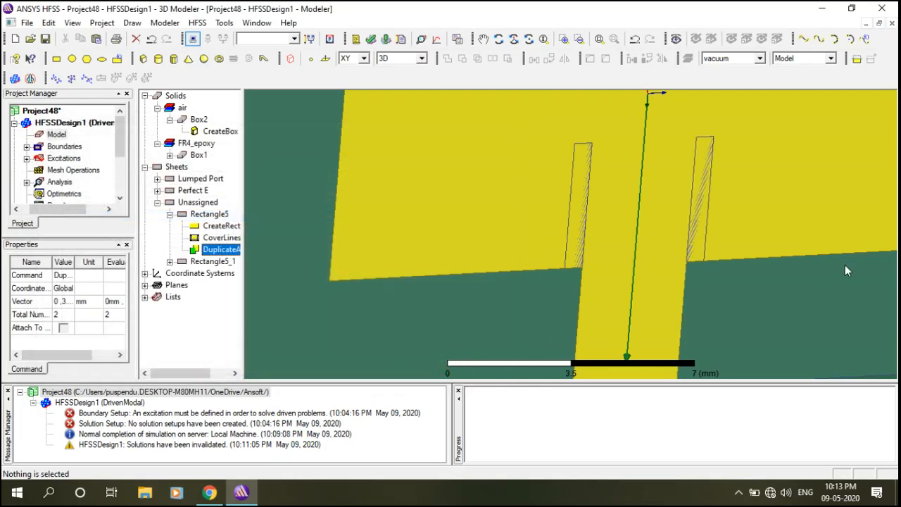
{"action": "scroll", "coordinate": [707, 265], "scroll_direction": "down", "scroll_amount": 6}
{"action": "scroll", "coordinate": [757, 319], "scroll_direction": "down", "scroll_amount": 2}
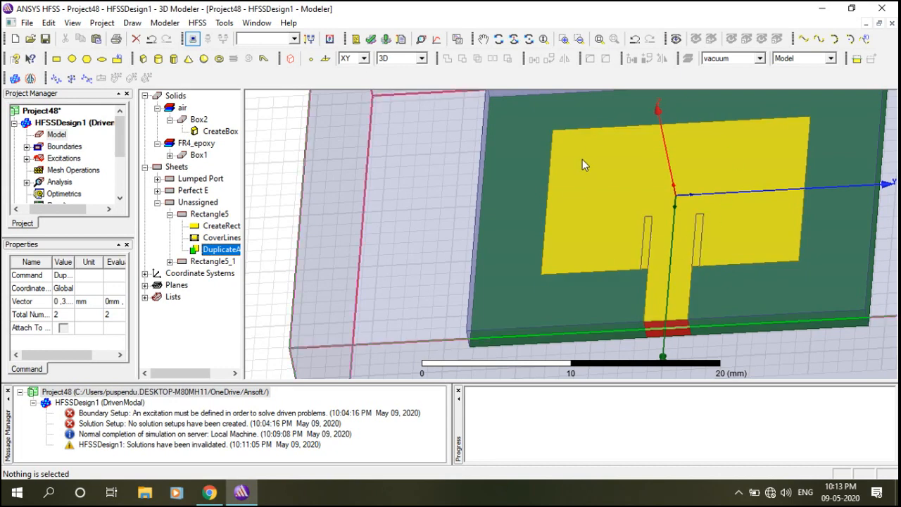
Subtract both slot rectangles from patch Rectangle1, then fit the view to inspect the notches.
{"action": "left_click", "coordinate": [735, 266]}
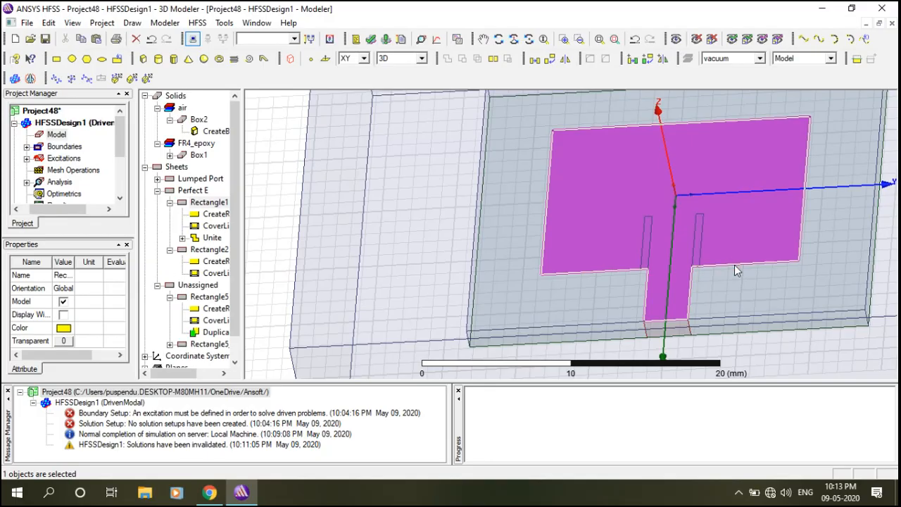
{"action": "left_click", "coordinate": [701, 221], "text": "ctrl"}
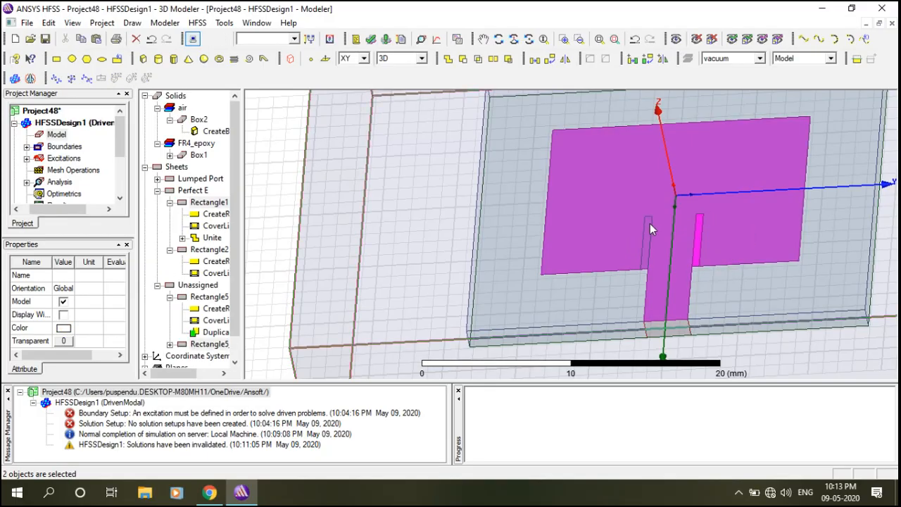
{"action": "left_click", "coordinate": [645, 227], "text": "ctrl"}
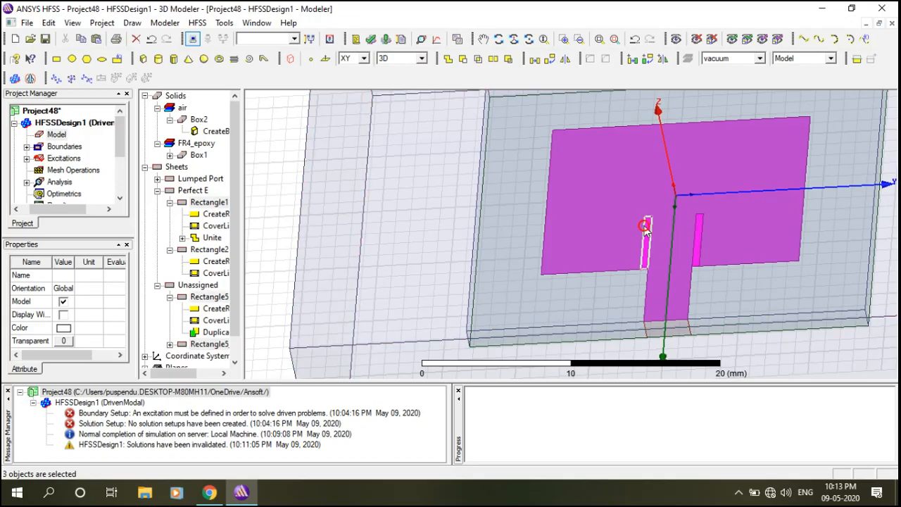
{"action": "left_click", "coordinate": [463, 59]}
{"action": "left_click", "coordinate": [412, 304]}
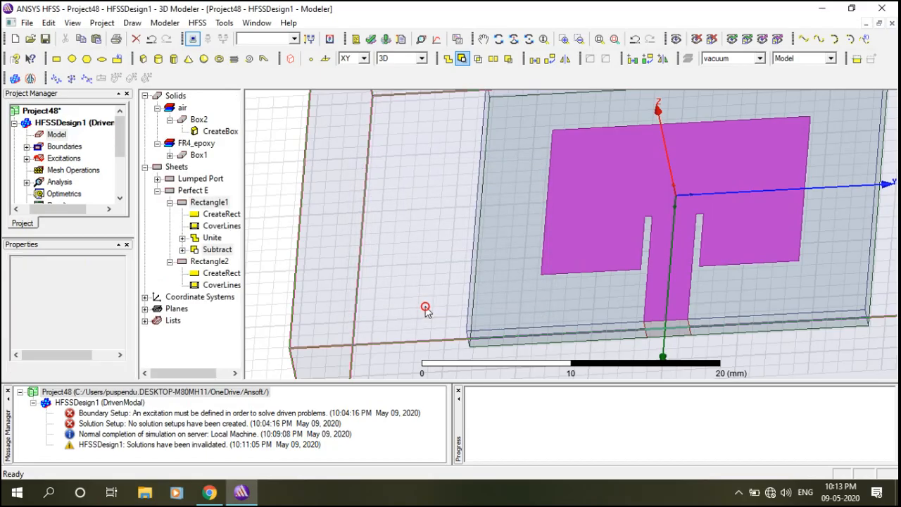
{"action": "scroll", "coordinate": [741, 209], "scroll_direction": "down", "scroll_amount": 3}
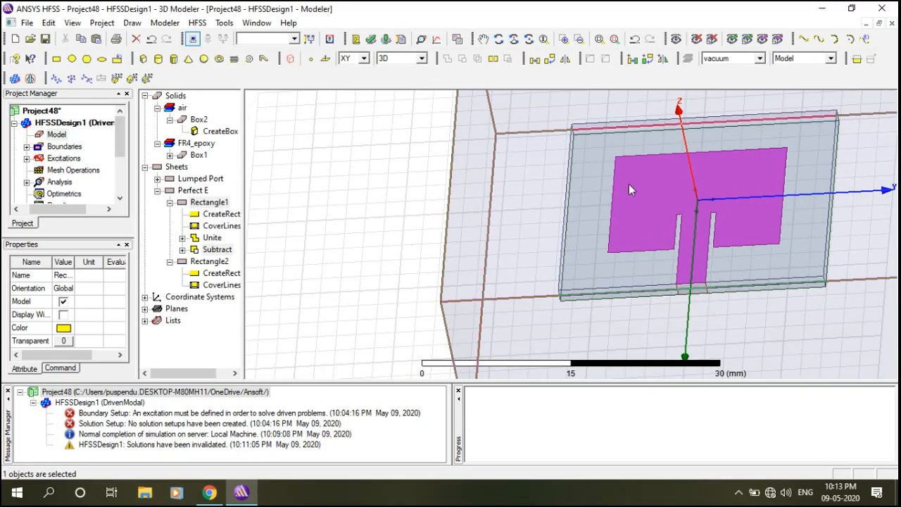
{"action": "left_click", "coordinate": [598, 38]}
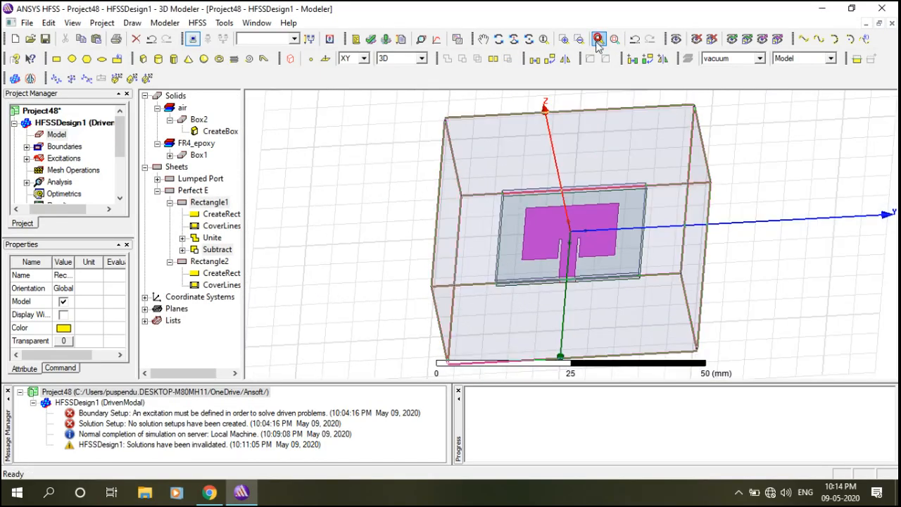
{"action": "left_click", "coordinate": [766, 258]}
{"action": "scroll", "coordinate": [502, 264], "scroll_direction": "up", "scroll_amount": 3}
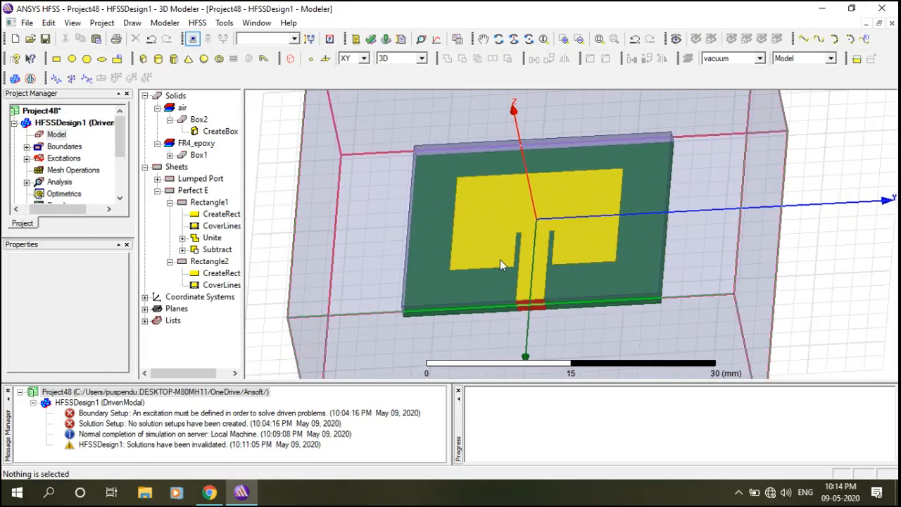
{"action": "left_click_drag", "start_coordinate": [647, 255], "coordinate": [767, 253], "text": "alt"}
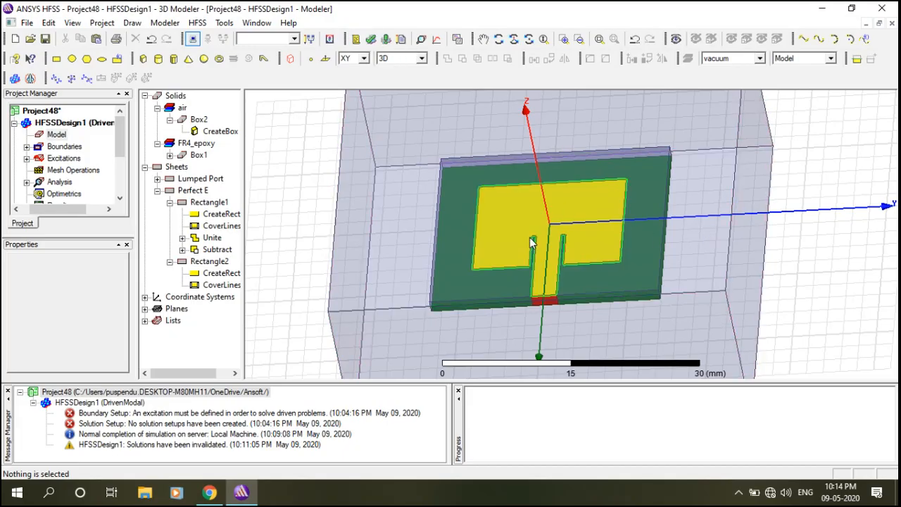
Run Analyze All to solve the slotted patch design, including Setup1's fast sweep.
{"action": "left_click", "coordinate": [386, 41]}
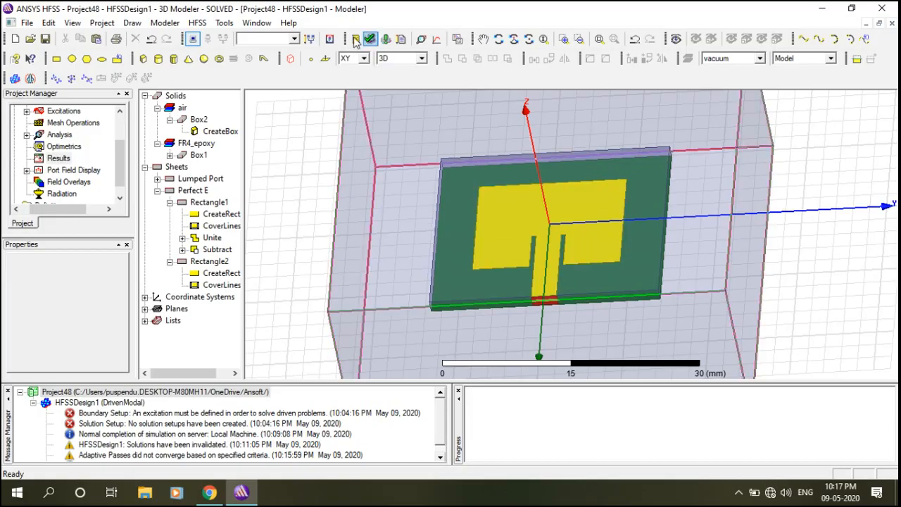
Create the dB(S(1,1)) rectangular plot over 1–7 GHz, showing the -32.5 dB dip near 5.1 GHz.
{"action": "left_click", "coordinate": [198, 22]}
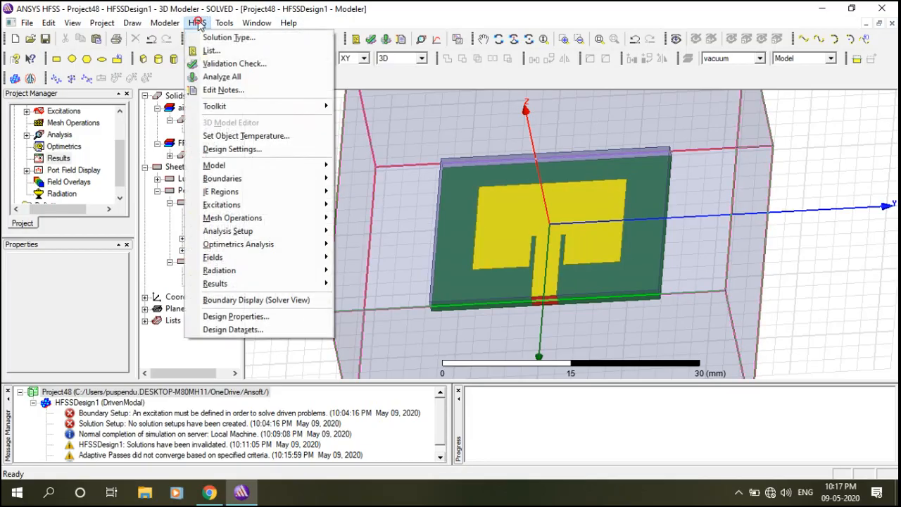
{"action": "mouse_move", "coordinate": [225, 287]}
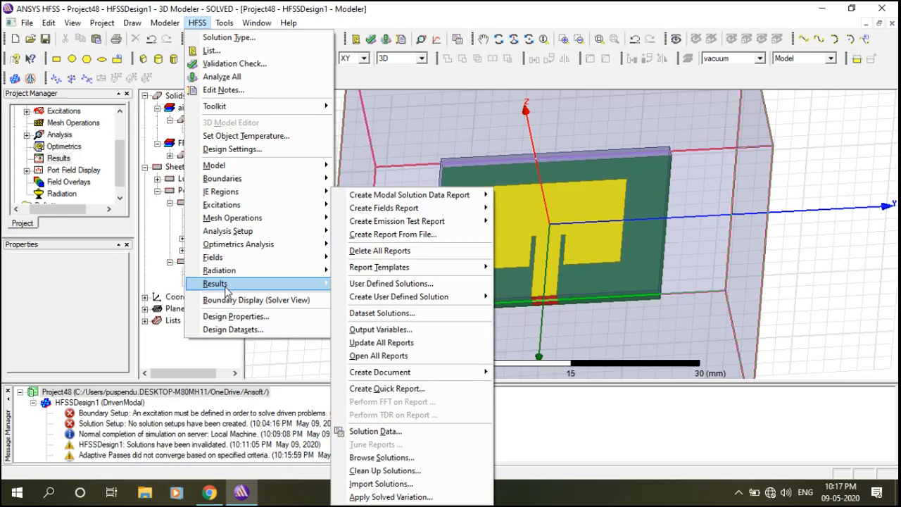
{"action": "mouse_move", "coordinate": [455, 204]}
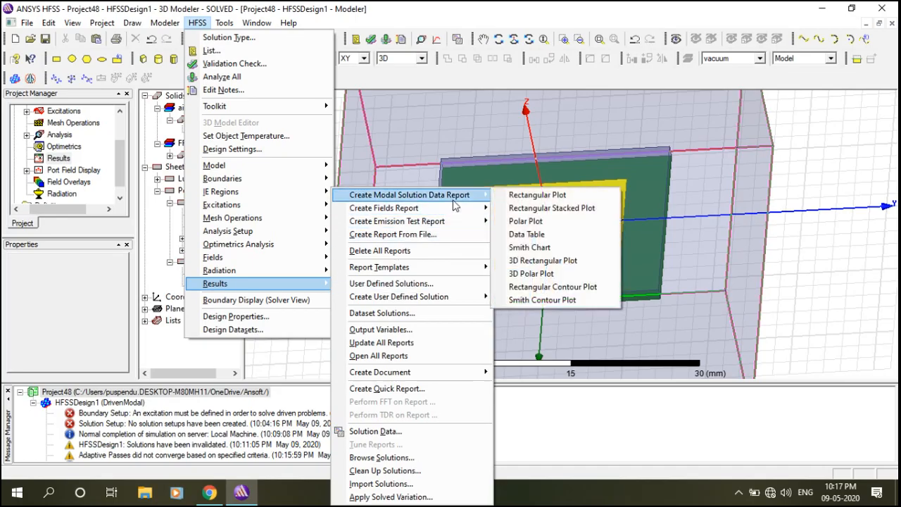
{"action": "left_click", "coordinate": [537, 195]}
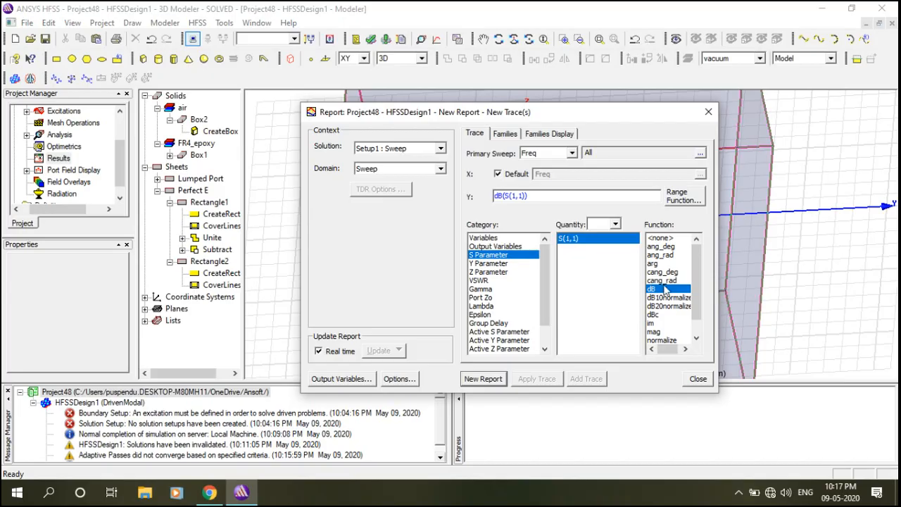
{"action": "left_click", "coordinate": [486, 383]}
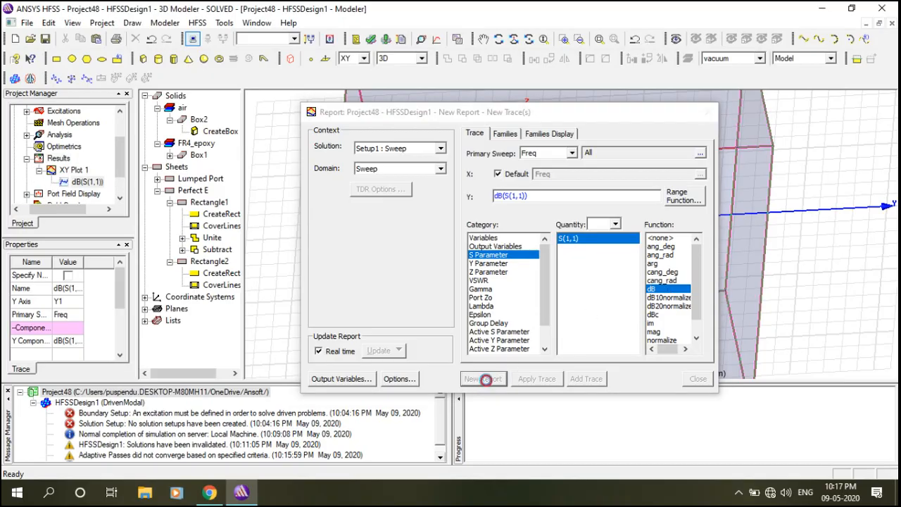
{"action": "left_click", "coordinate": [696, 379]}
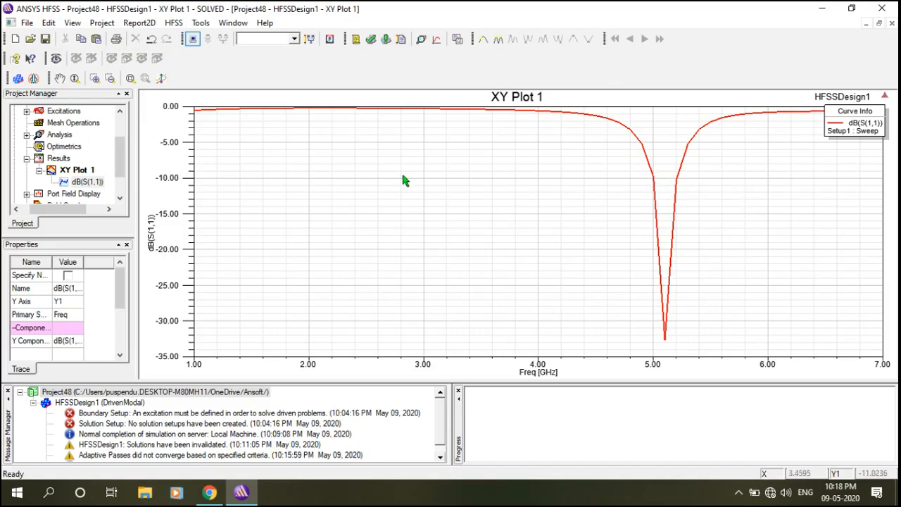
{"action": "left_click", "coordinate": [122, 158]}
{"action": "left_click_drag", "start_coordinate": [121, 156], "coordinate": [125, 183]}
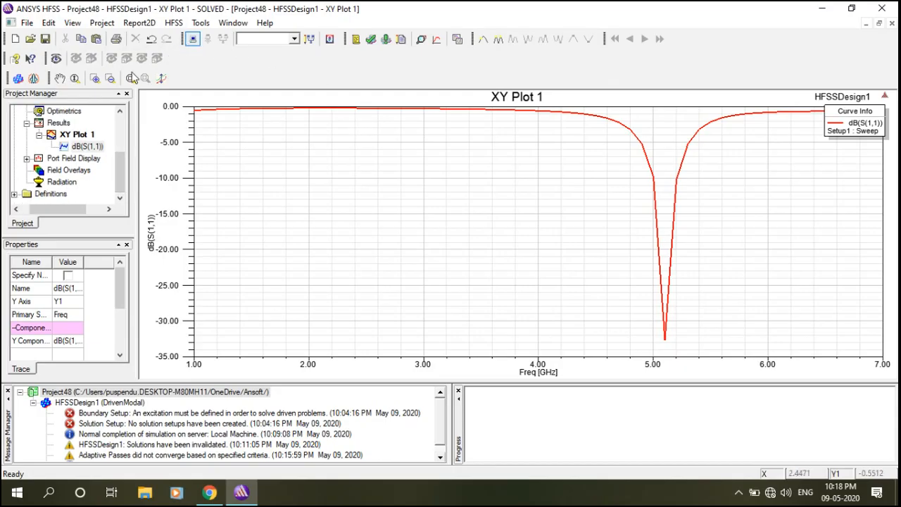
Insert Infinite Sphere1 under Radiation with default Phi −180–180° and Theta 0–360° in 5° steps.
{"action": "left_click", "coordinate": [39, 184]}
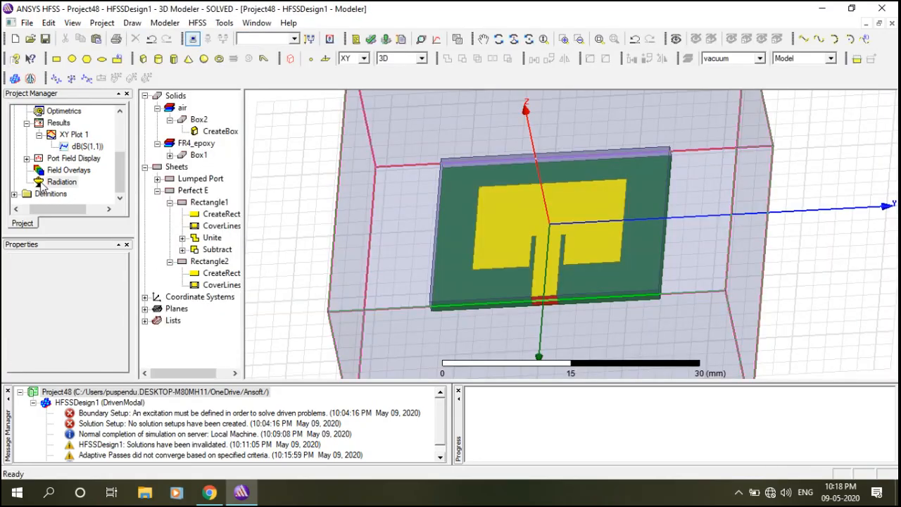
{"action": "right_click", "coordinate": [42, 183]}
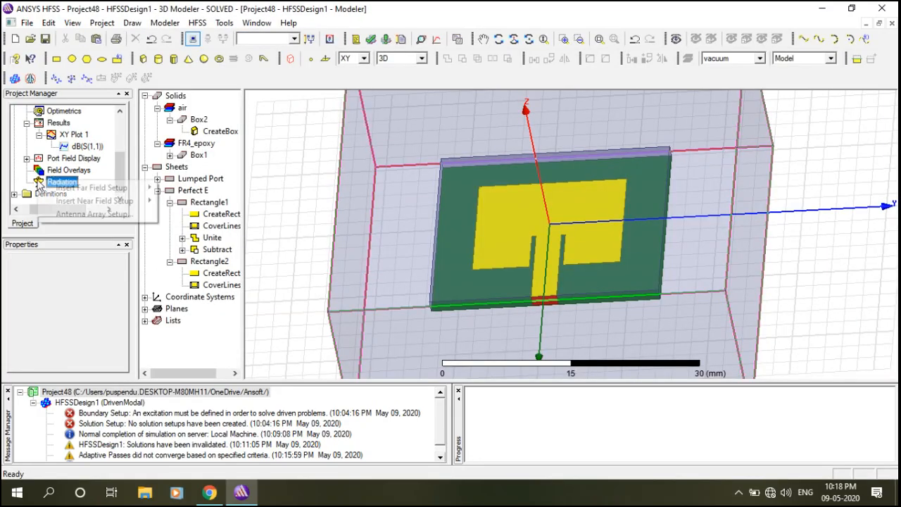
{"action": "mouse_move", "coordinate": [49, 189]}
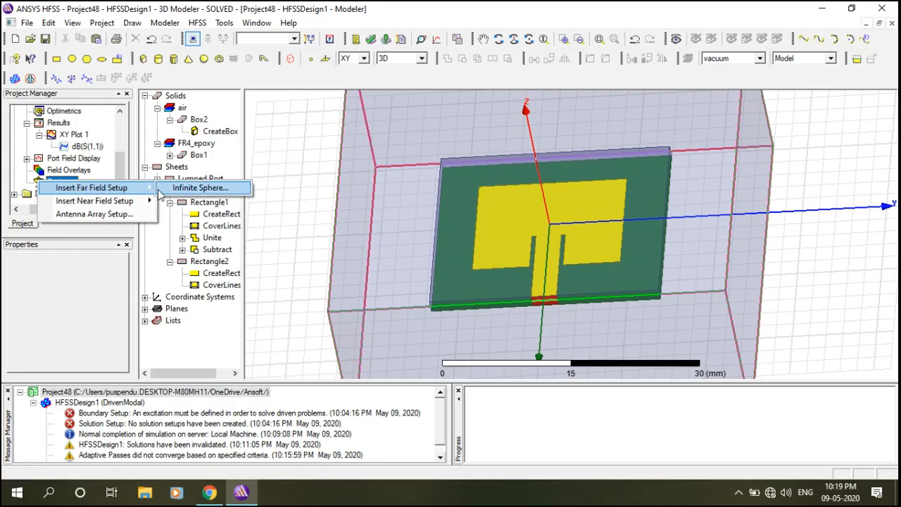
{"action": "left_click", "coordinate": [189, 188]}
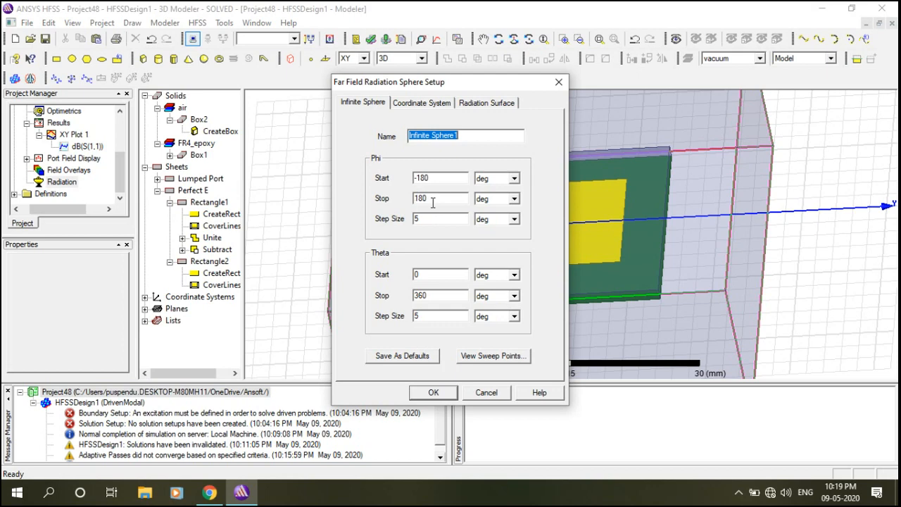
{"action": "left_click", "coordinate": [418, 220]}
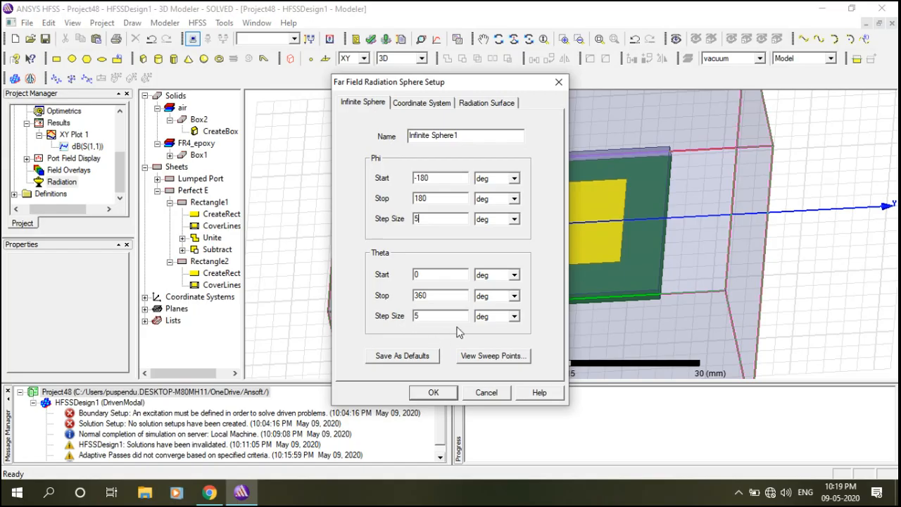
{"action": "left_click", "coordinate": [434, 393]}
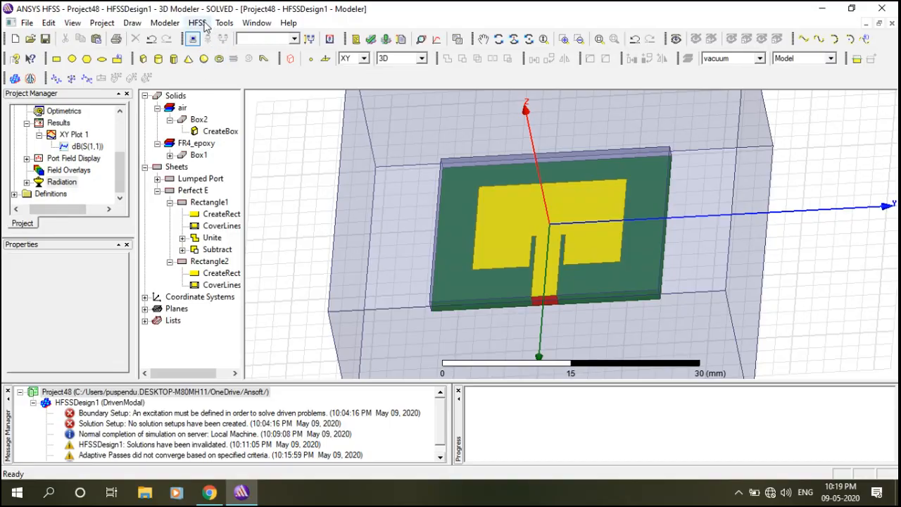
Start a new far-field 3D Polar Plot report from the HFSS Results menu.
{"action": "left_click", "coordinate": [203, 23]}
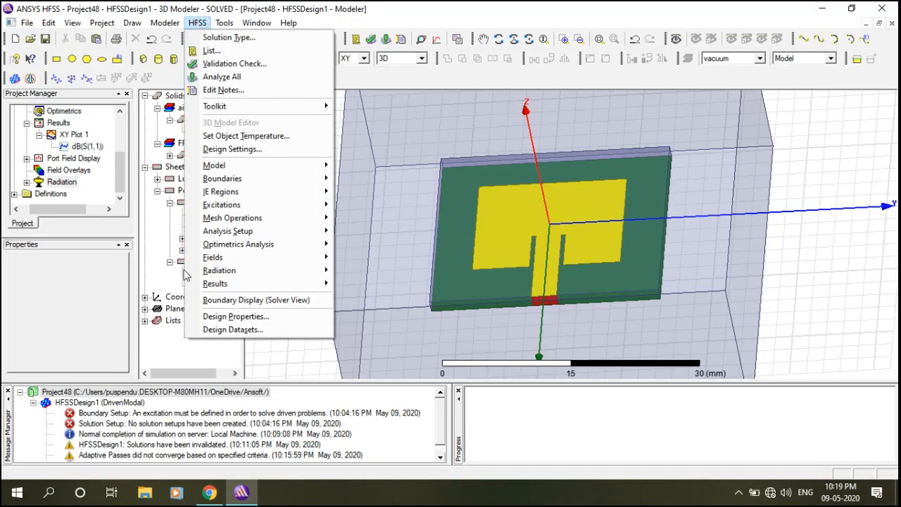
{"action": "mouse_move", "coordinate": [218, 285]}
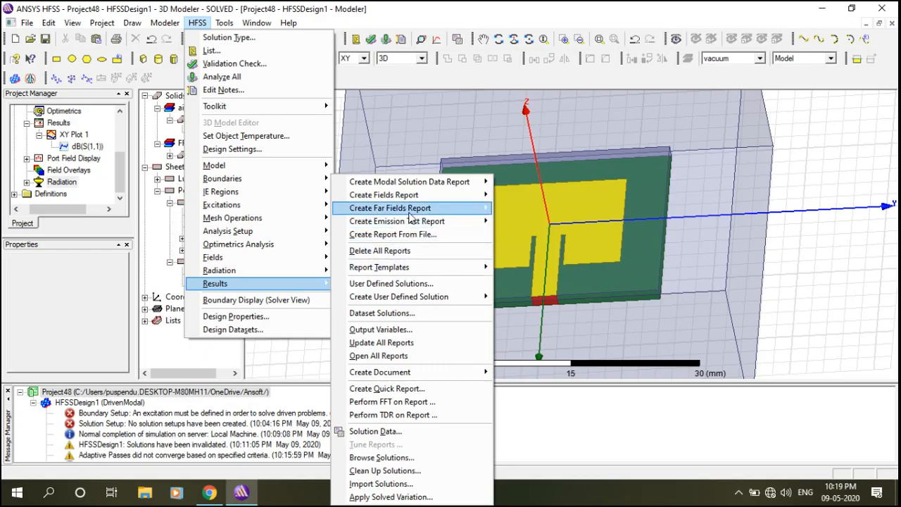
{"action": "mouse_move", "coordinate": [411, 215]}
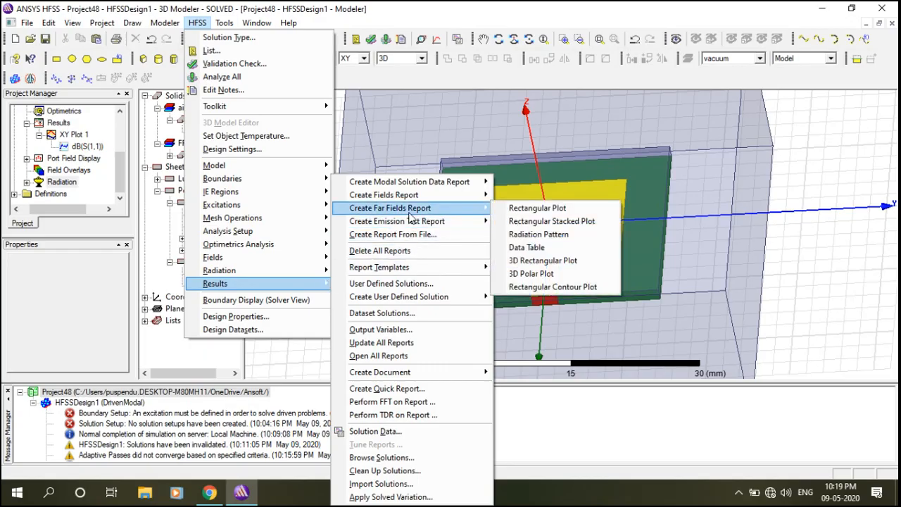
{"action": "left_click", "coordinate": [530, 275]}
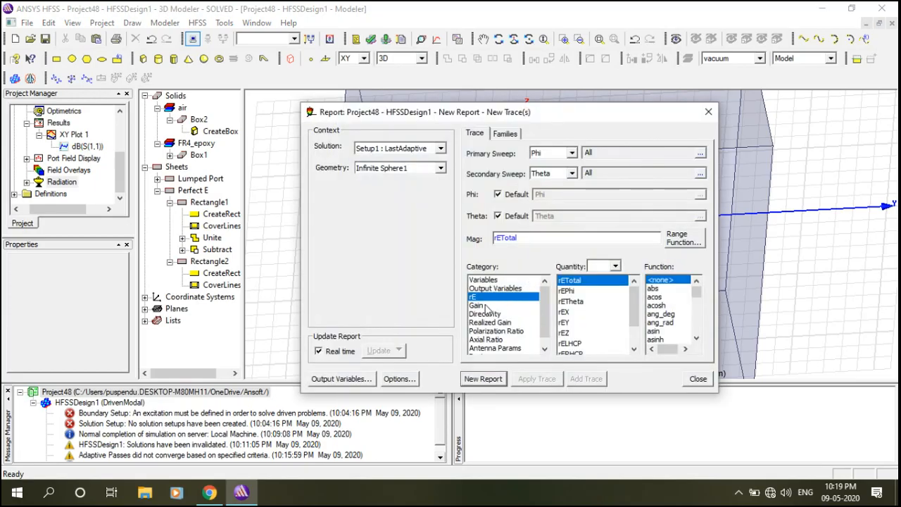
Plot dB(GainTotal) as 3D Polar Plot 1 and orbit the pattern peaking near 4.52 dB.
{"action": "left_click", "coordinate": [479, 305]}
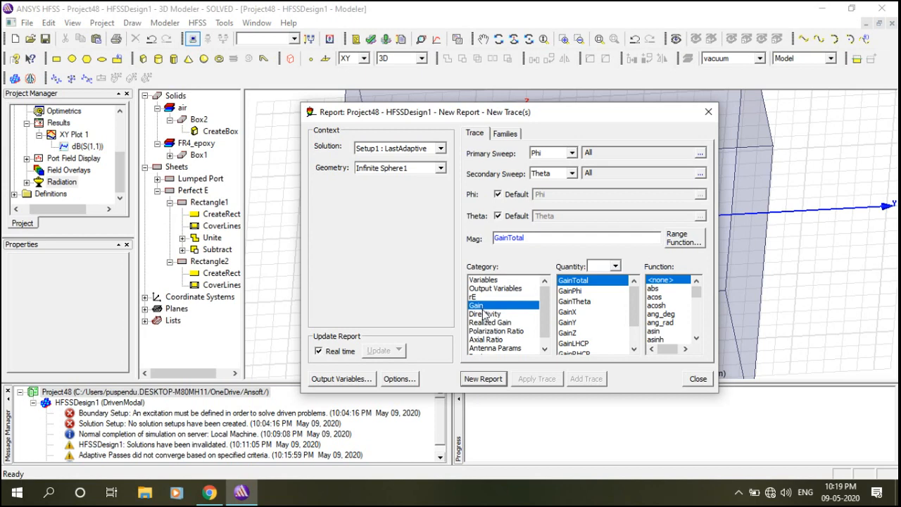
{"action": "left_click_drag", "start_coordinate": [696, 293], "coordinate": [699, 312]}
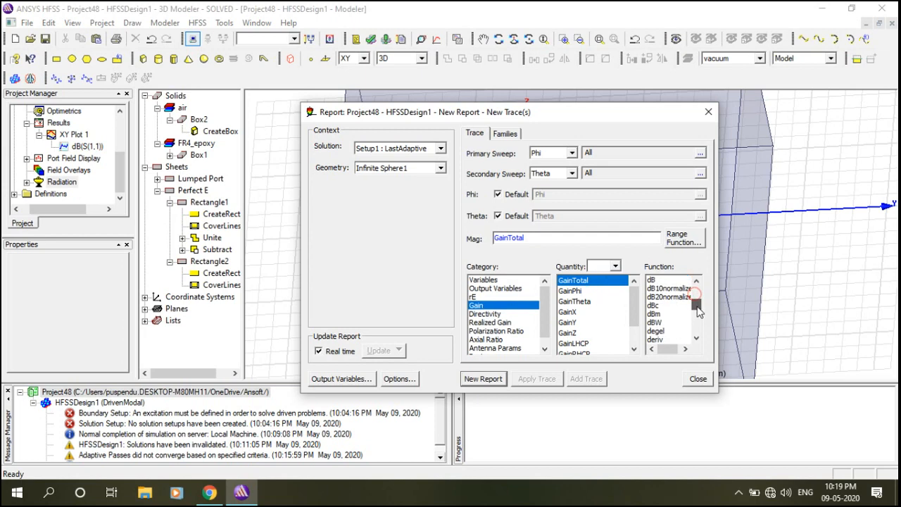
{"action": "left_click", "coordinate": [654, 280]}
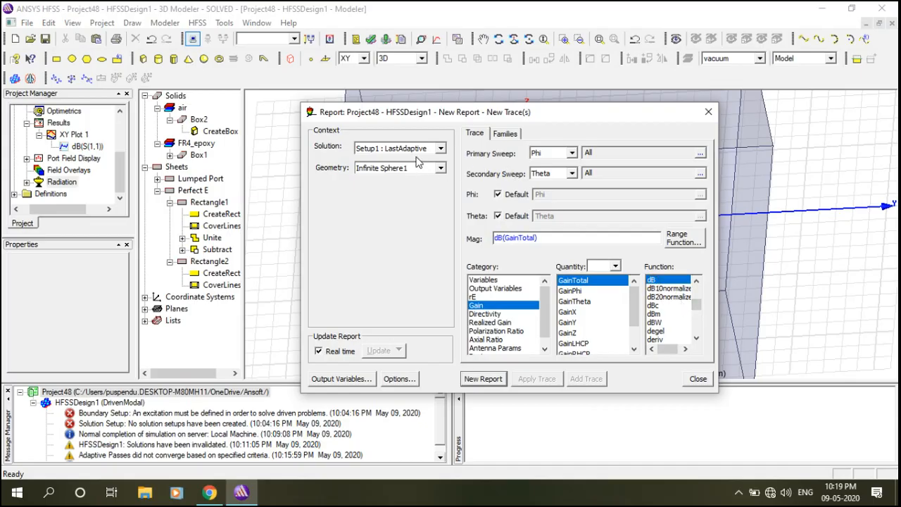
{"action": "left_click", "coordinate": [483, 379]}
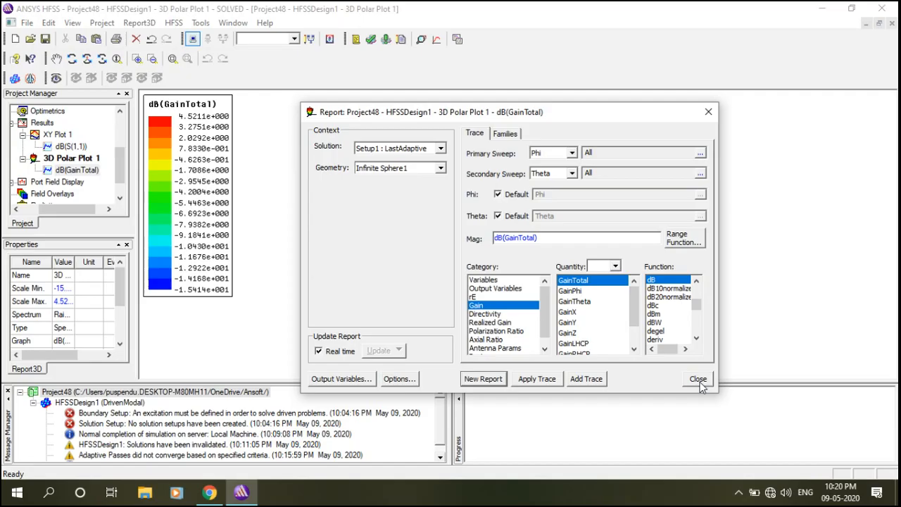
{"action": "left_click", "coordinate": [698, 379]}
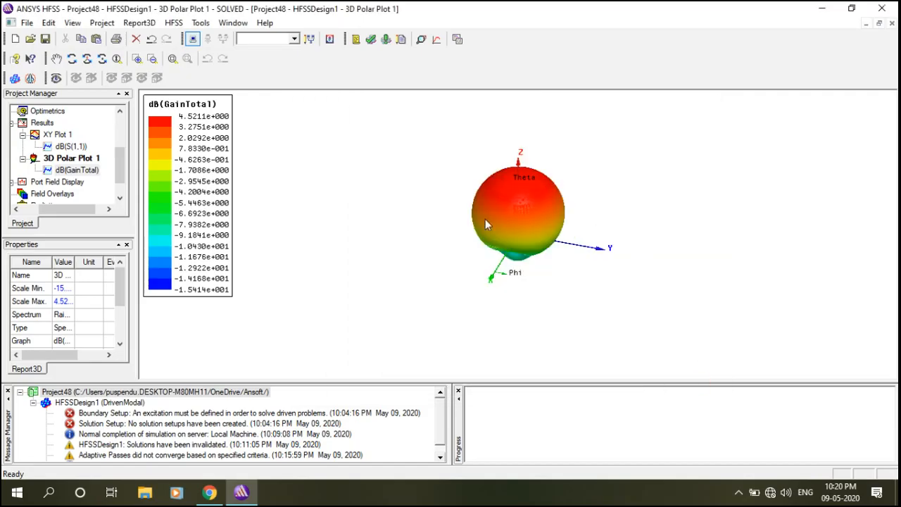
{"action": "left_click", "coordinate": [71, 59]}
{"action": "mouse_move", "coordinate": [511, 275]}
{"action": "left_mouse_down"}
{"action": "mouse_move", "coordinate": [519, 270]}
{"action": "mouse_move", "coordinate": [522, 300]}
{"action": "mouse_move", "coordinate": [519, 246]}
{"action": "mouse_move", "coordinate": [518, 283]}
{"action": "mouse_move", "coordinate": [517, 260]}
{"action": "left_mouse_up"}
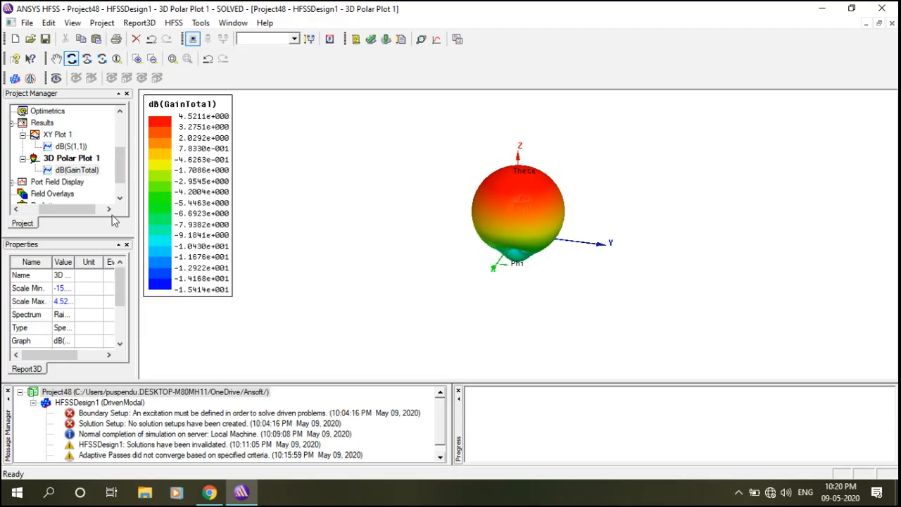
Start a 2D Radiation Pattern report plotting Gain as dB(GainTotal).
{"action": "left_click", "coordinate": [176, 24]}
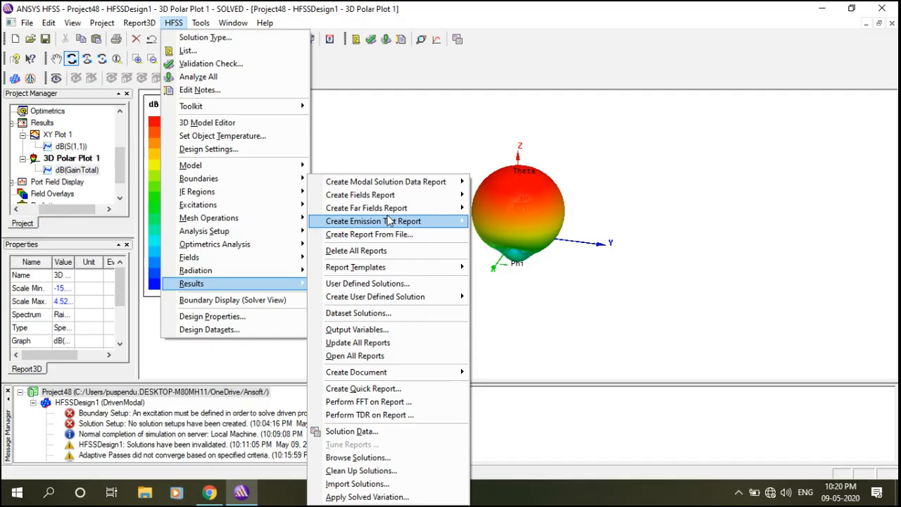
{"action": "mouse_move", "coordinate": [393, 213]}
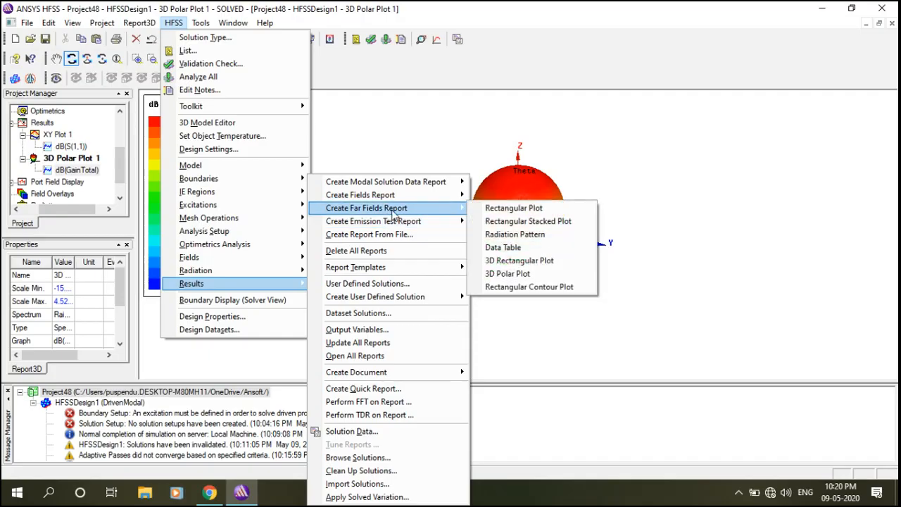
{"action": "left_click", "coordinate": [516, 235]}
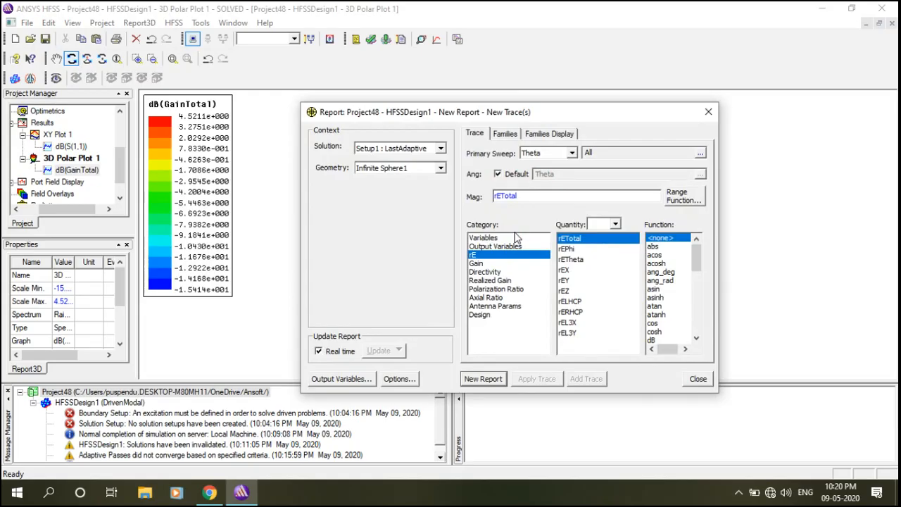
{"action": "left_click", "coordinate": [485, 264]}
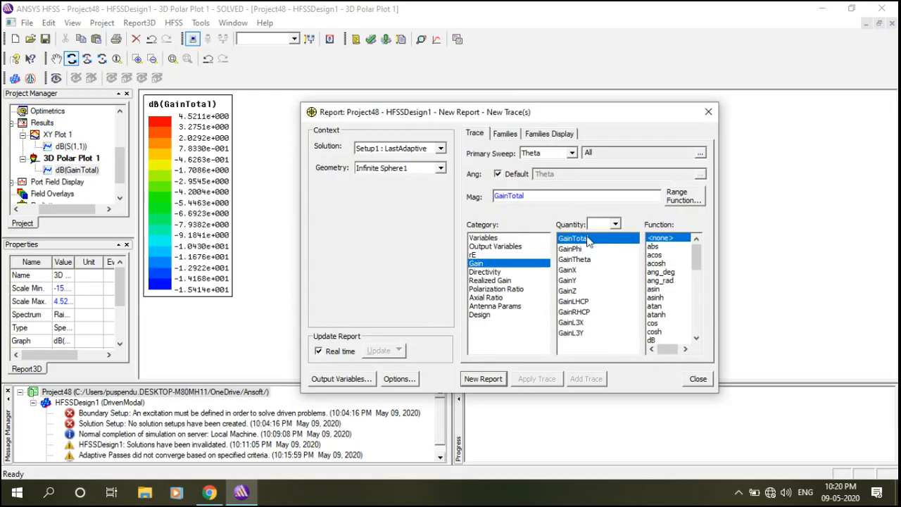
{"action": "left_click_drag", "start_coordinate": [696, 259], "coordinate": [698, 270]}
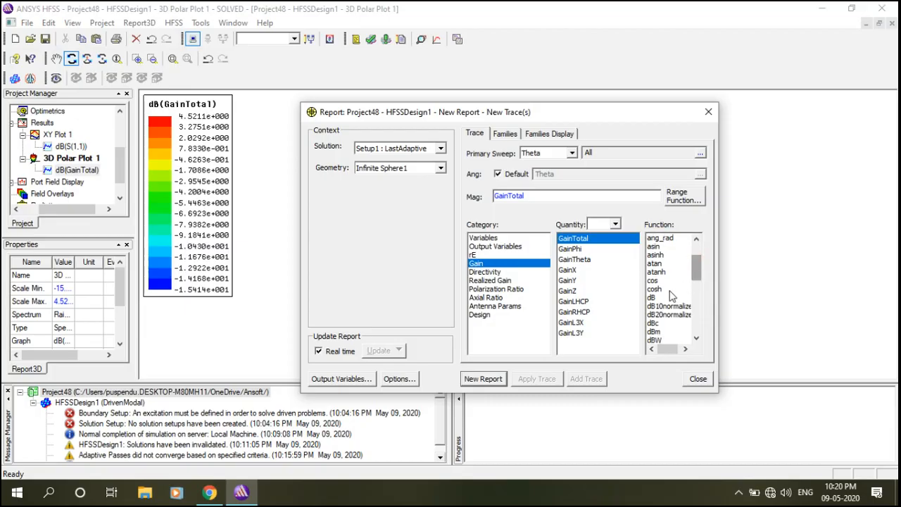
{"action": "left_click", "coordinate": [655, 297]}
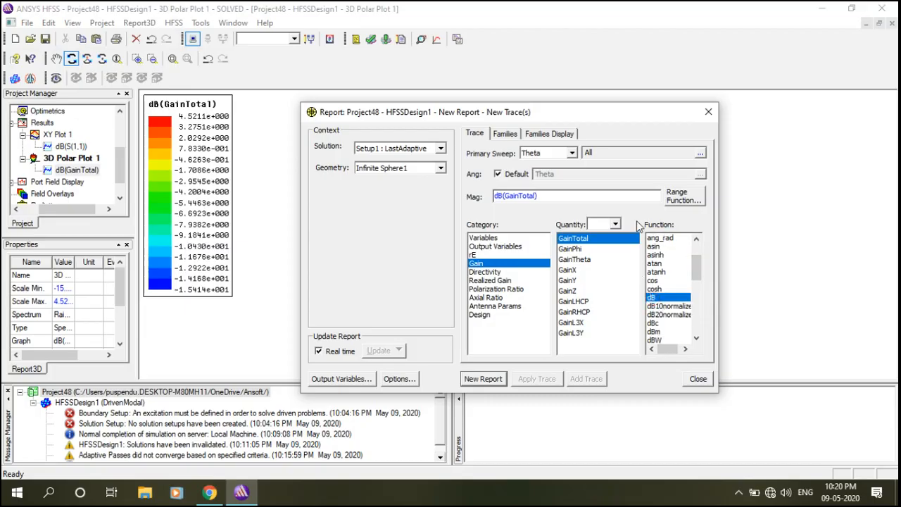
Restrict Phi to 0deg and create Radiation Pattern 1 at 5.2 GHz.
{"action": "left_click", "coordinate": [507, 133]}
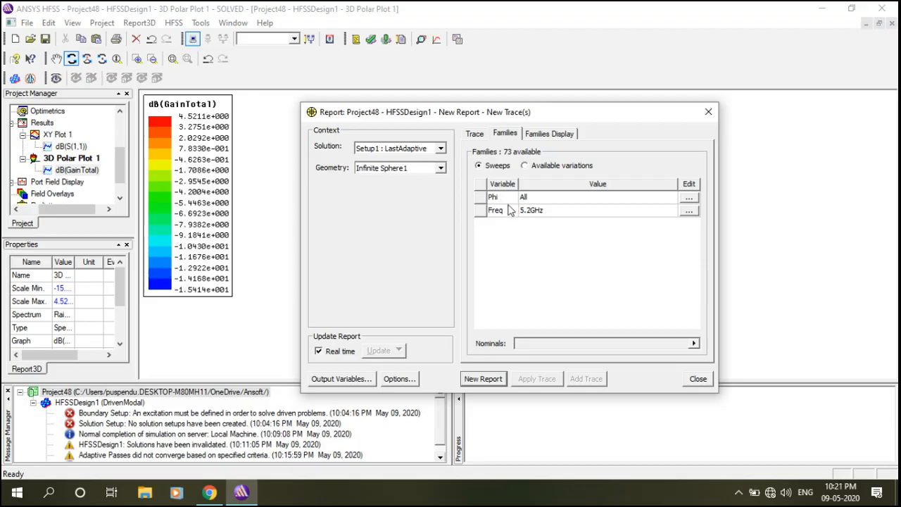
{"action": "left_click", "coordinate": [689, 200]}
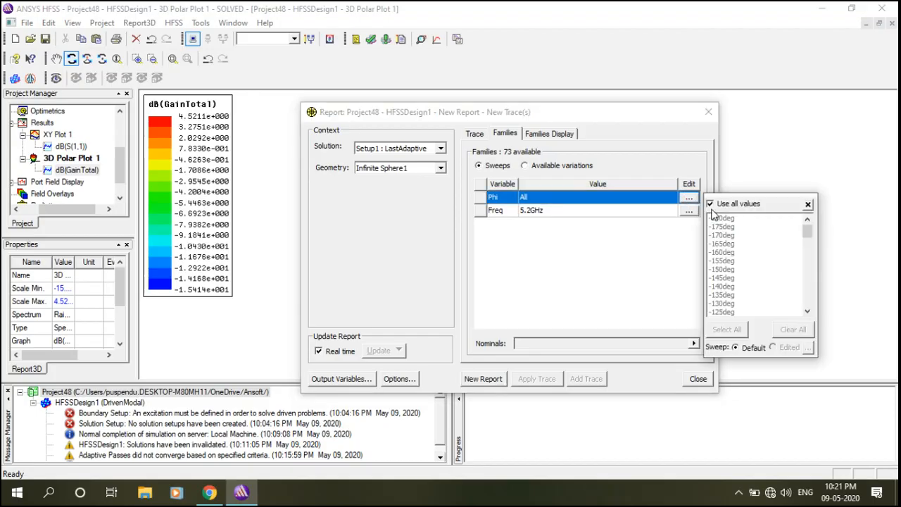
{"action": "left_click", "coordinate": [711, 204]}
{"action": "left_click_drag", "start_coordinate": [808, 232], "coordinate": [809, 269]}
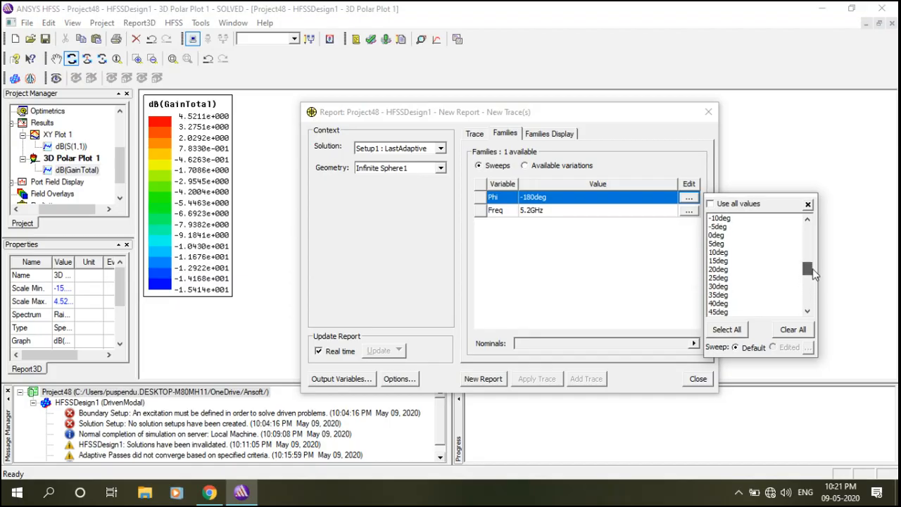
{"action": "left_click", "coordinate": [724, 237]}
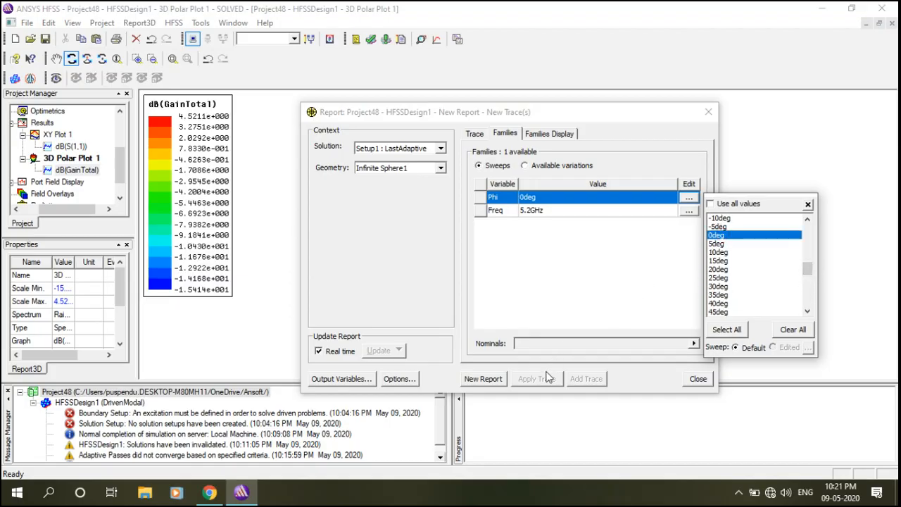
{"action": "left_click", "coordinate": [483, 379]}
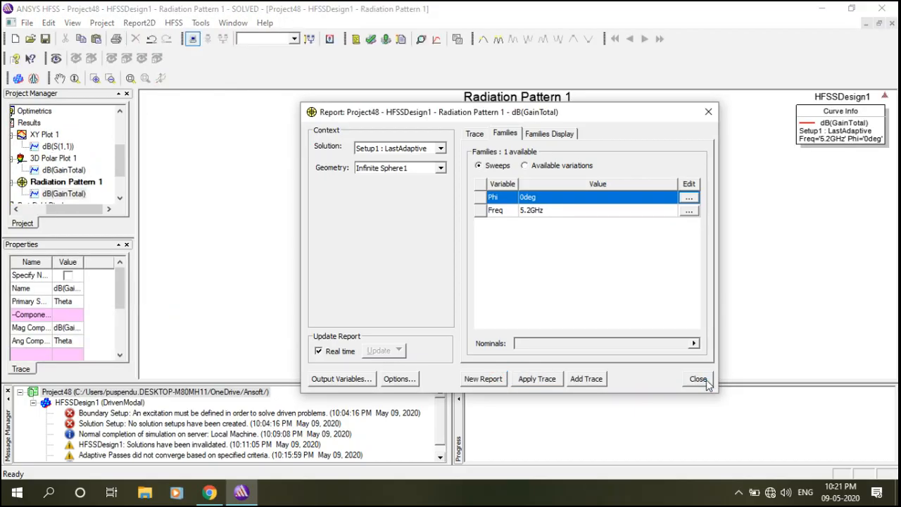
{"action": "left_click", "coordinate": [698, 379]}
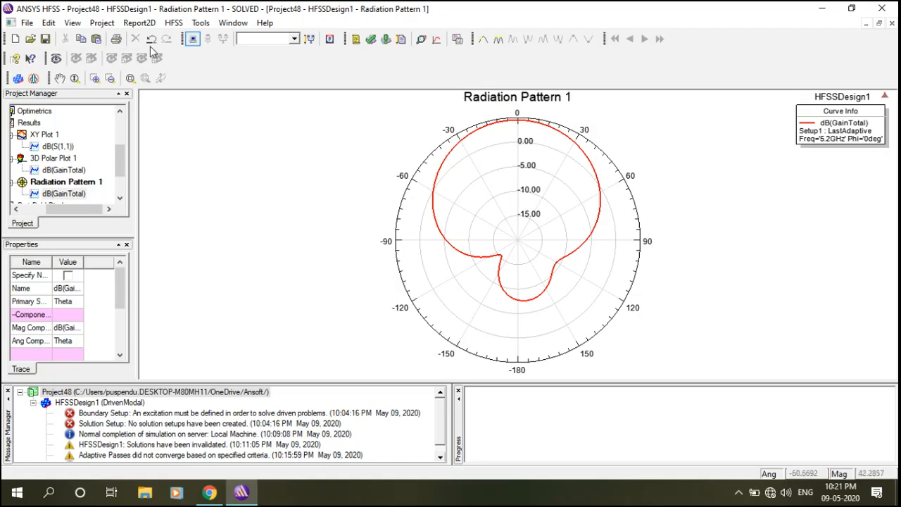
Start another Radiation Pattern report plotting Gain as dB(GainTotal).
{"action": "left_click", "coordinate": [172, 23]}
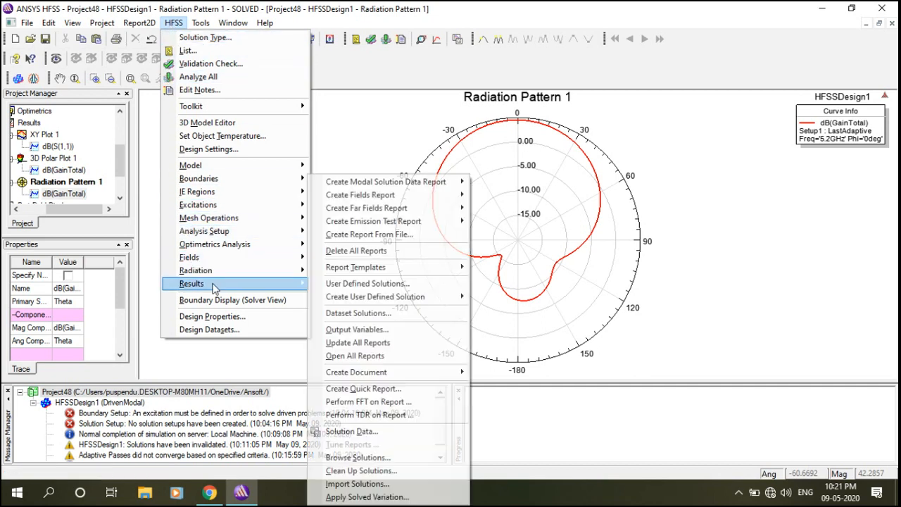
{"action": "mouse_move", "coordinate": [392, 212]}
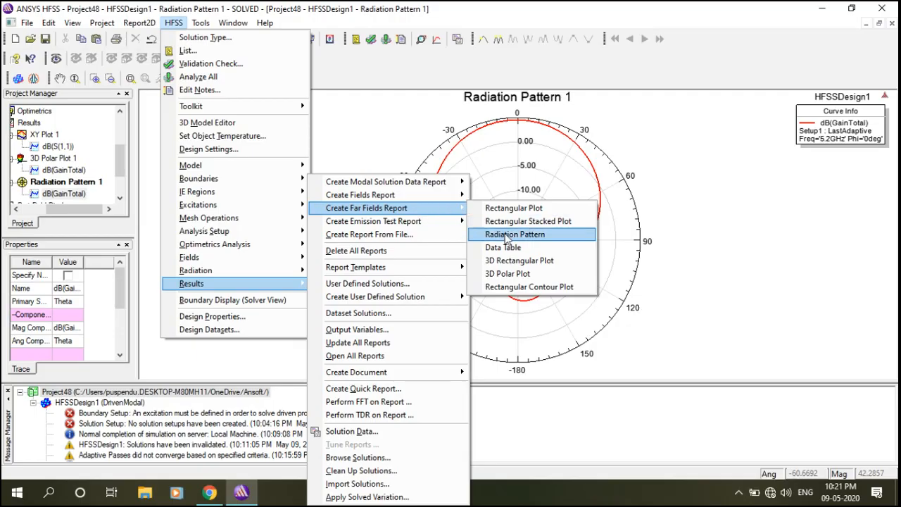
{"action": "left_click", "coordinate": [525, 246]}
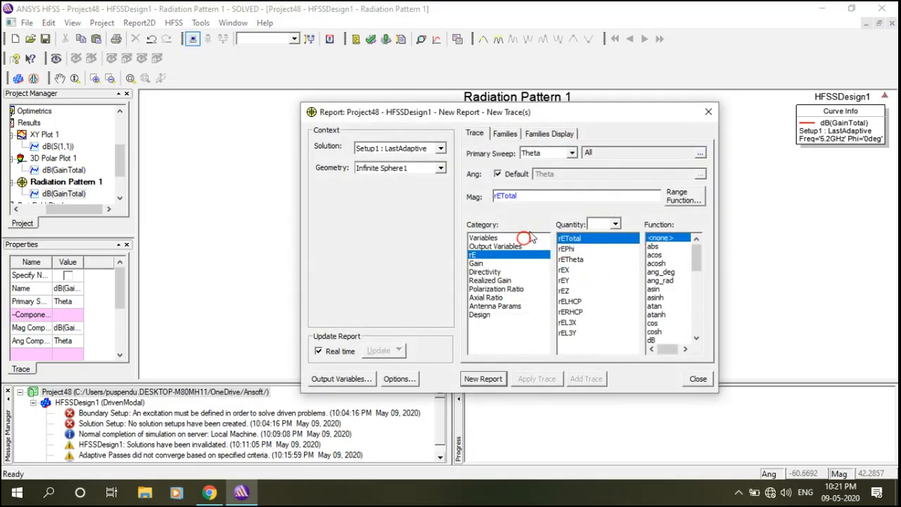
{"action": "left_click", "coordinate": [714, 117]}
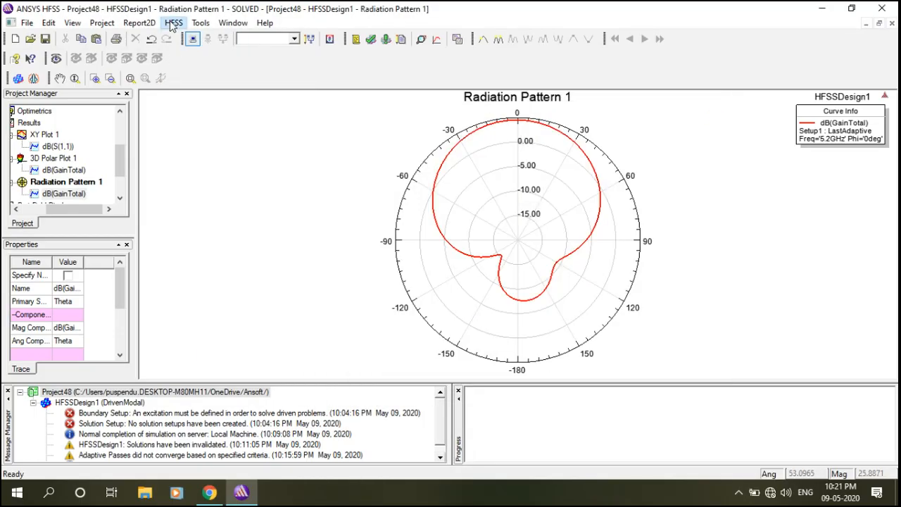
{"action": "left_click", "coordinate": [173, 22]}
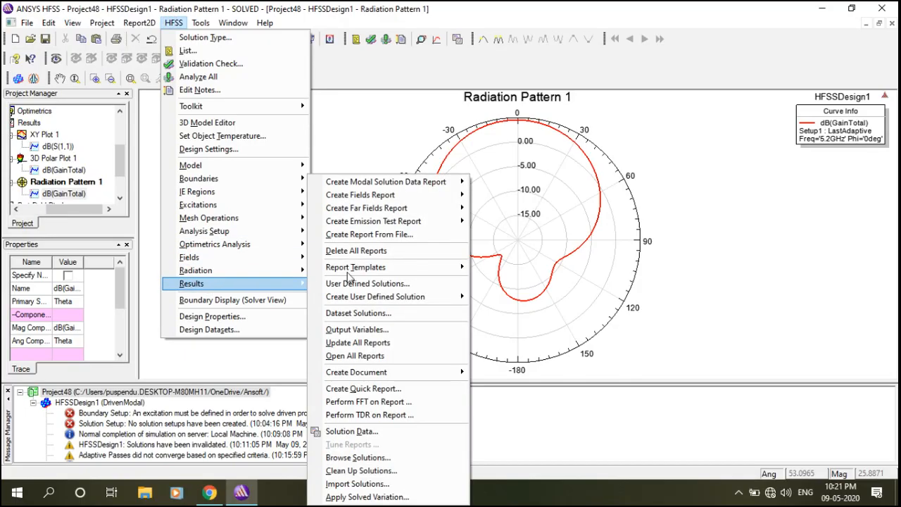
{"action": "mouse_move", "coordinate": [429, 215]}
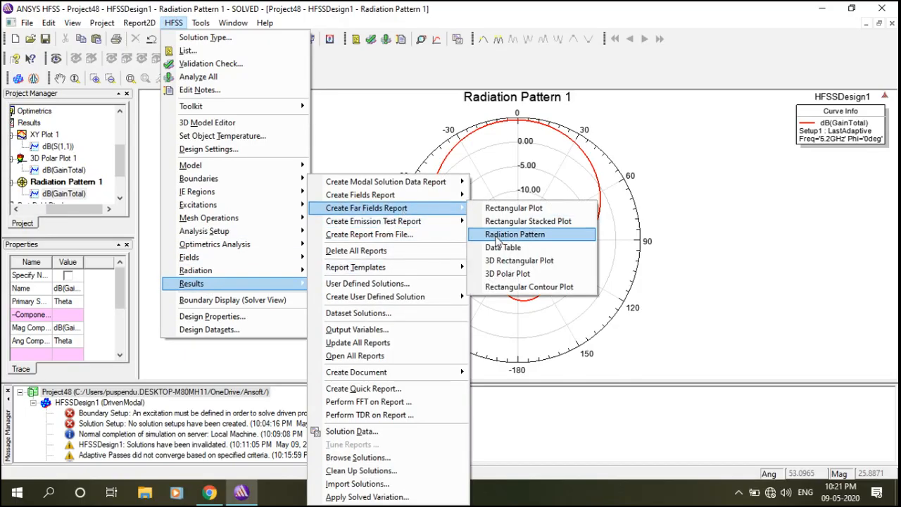
{"action": "left_click", "coordinate": [522, 238]}
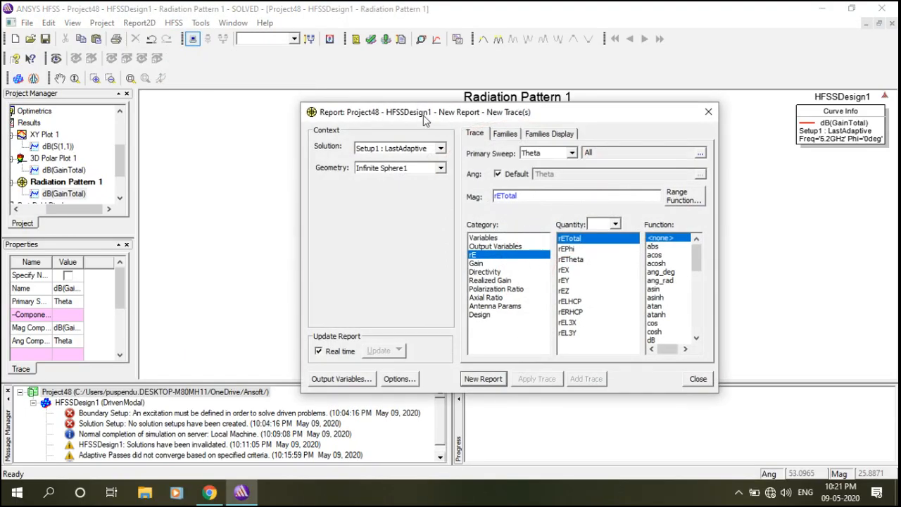
{"action": "left_click", "coordinate": [476, 263]}
{"action": "scroll", "coordinate": [687, 263], "scroll_direction": "down", "scroll_amount": 2}
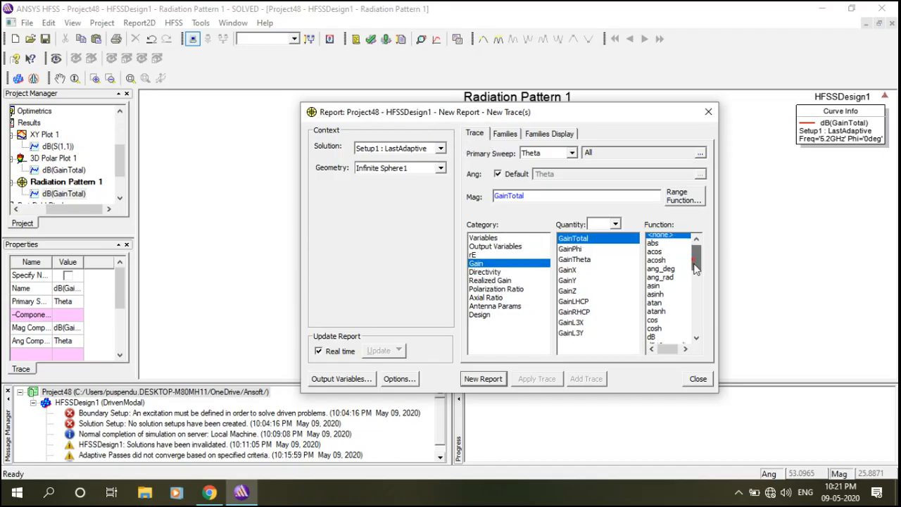
{"action": "left_click", "coordinate": [653, 306]}
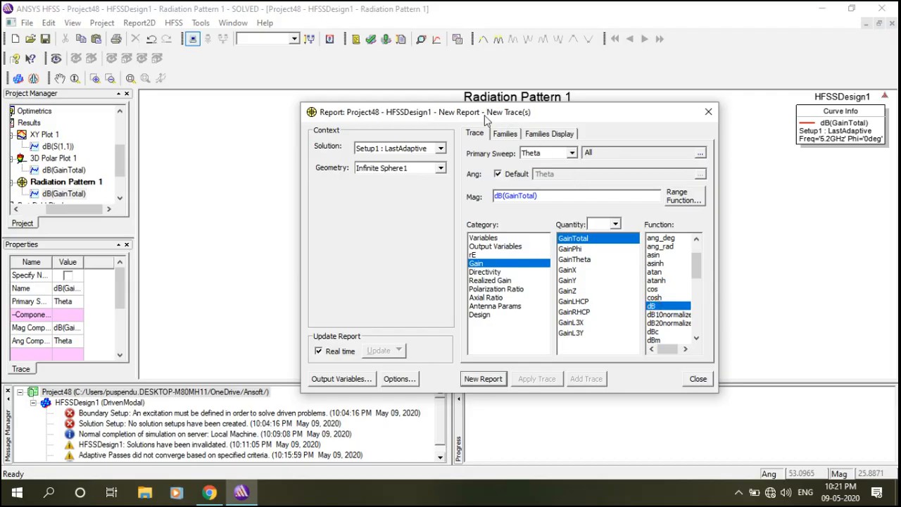
Restrict Phi to 90deg and create Radiation Pattern 2 at 5.2 GHz.
{"action": "left_click", "coordinate": [505, 135]}
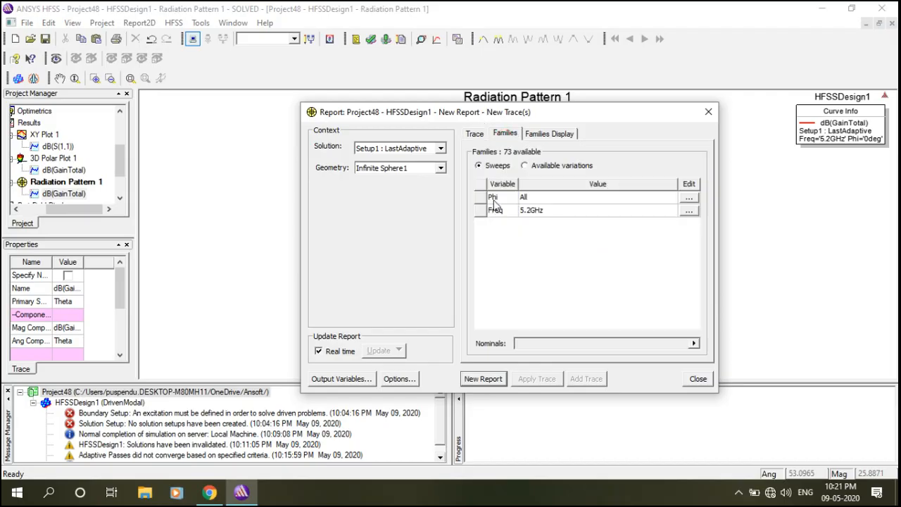
{"action": "left_click", "coordinate": [690, 198]}
{"action": "left_click", "coordinate": [711, 204]}
{"action": "left_click_drag", "start_coordinate": [808, 229], "coordinate": [812, 284]}
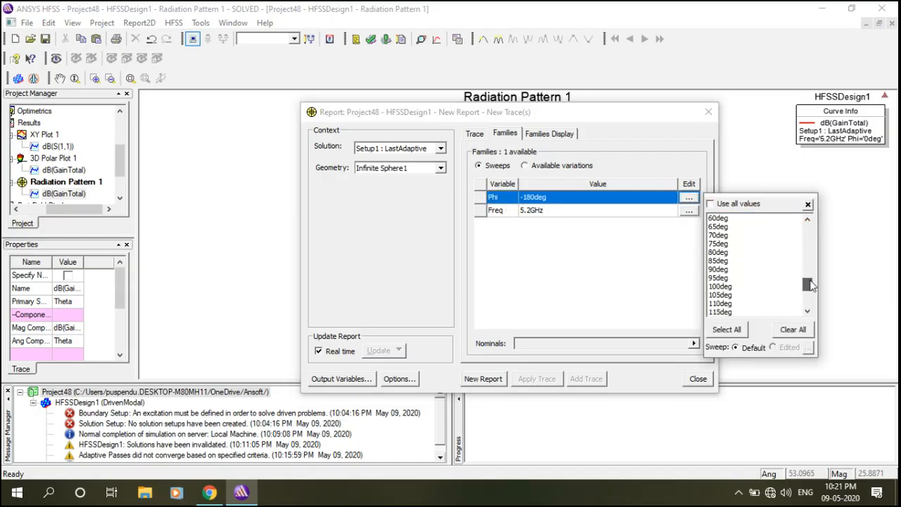
{"action": "left_click", "coordinate": [721, 270]}
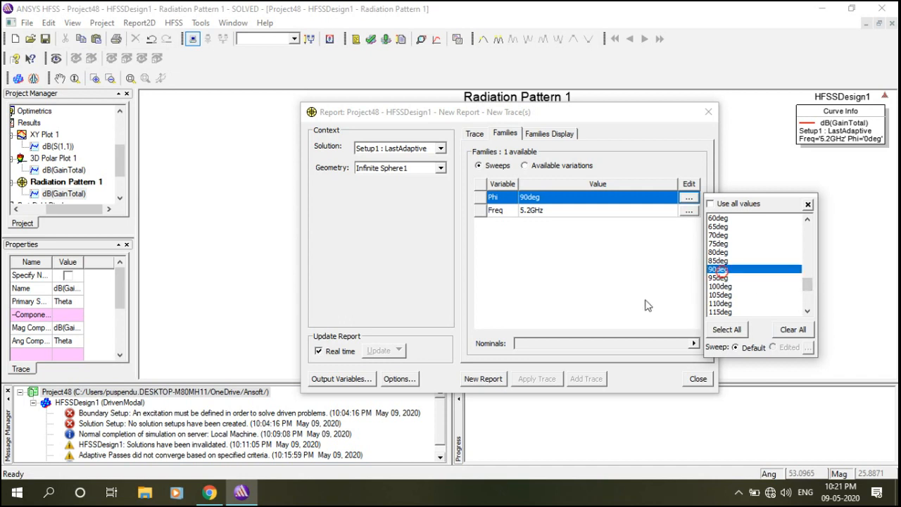
{"action": "left_click", "coordinate": [483, 379]}
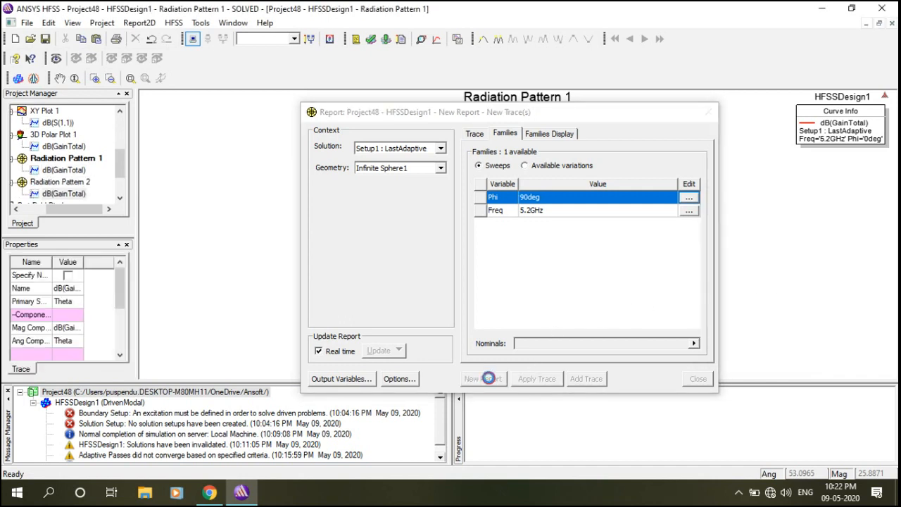
{"action": "left_click", "coordinate": [696, 379]}
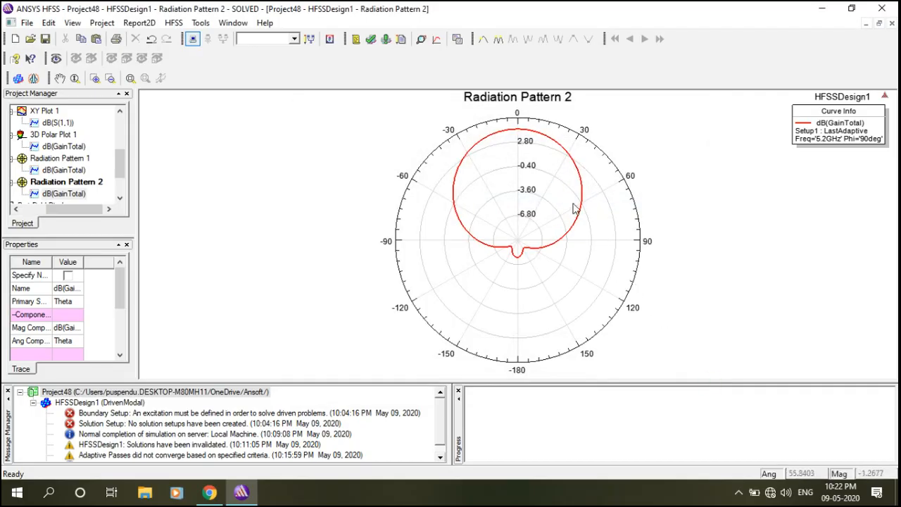
{"action": "mouse_move", "coordinate": [122, 167]}
{"action": "left_mouse_down"}
{"action": "mouse_move", "coordinate": [125, 178]}
{"action": "mouse_move", "coordinate": [123, 155]}
{"action": "left_mouse_up"}
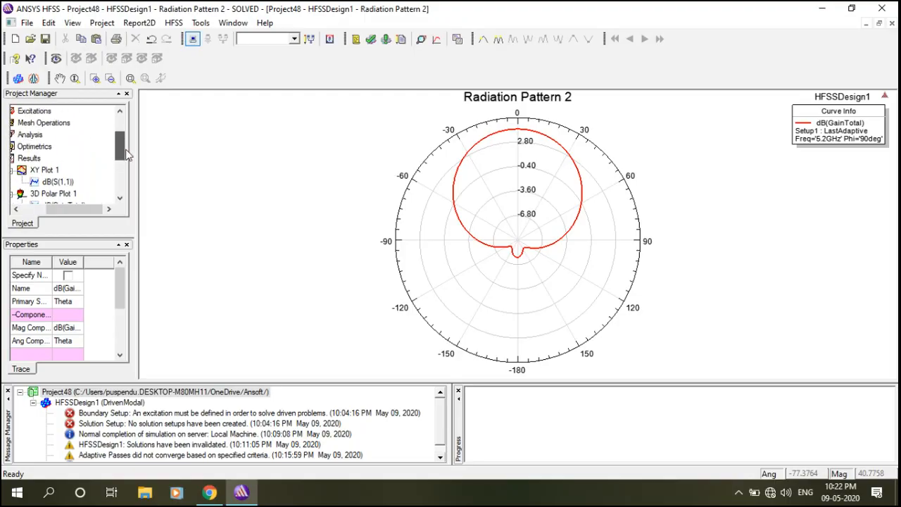
{"action": "double_click", "coordinate": [26, 171]}
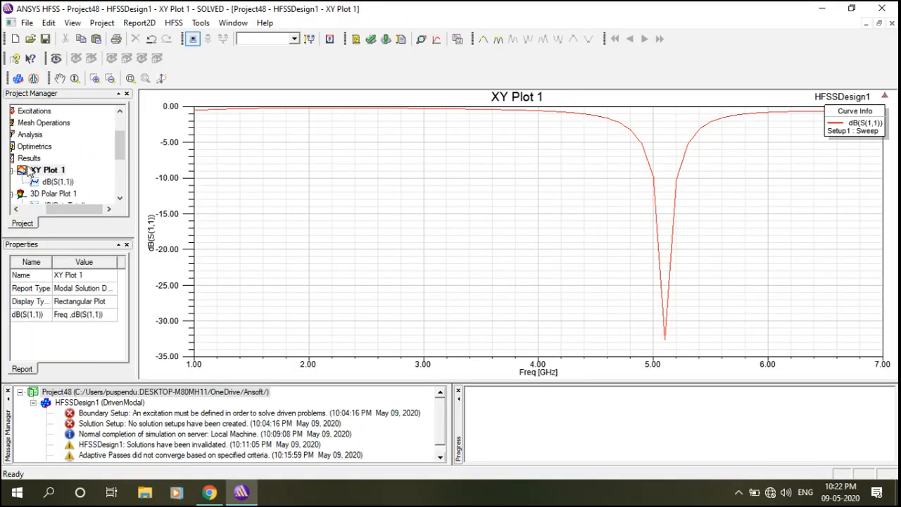
{"action": "left_click", "coordinate": [595, 115]}
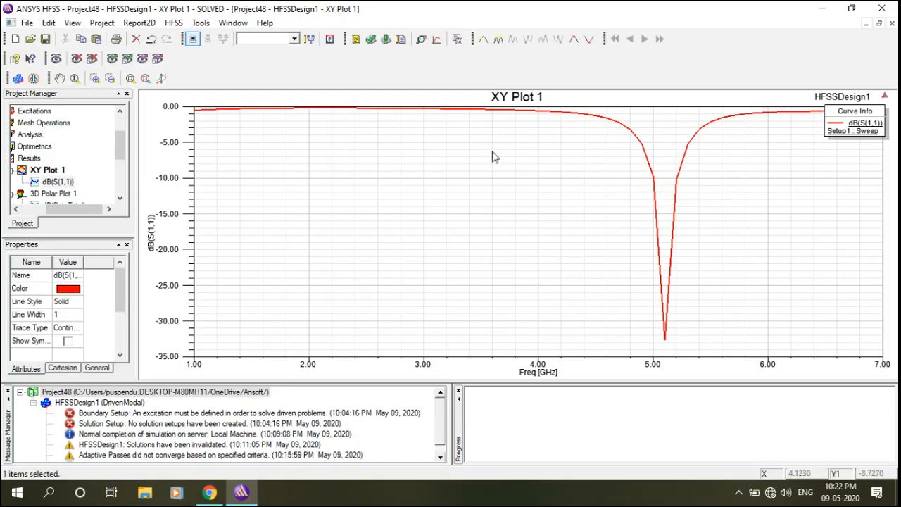
{"action": "left_click_drag", "start_coordinate": [121, 145], "coordinate": [121, 161]}
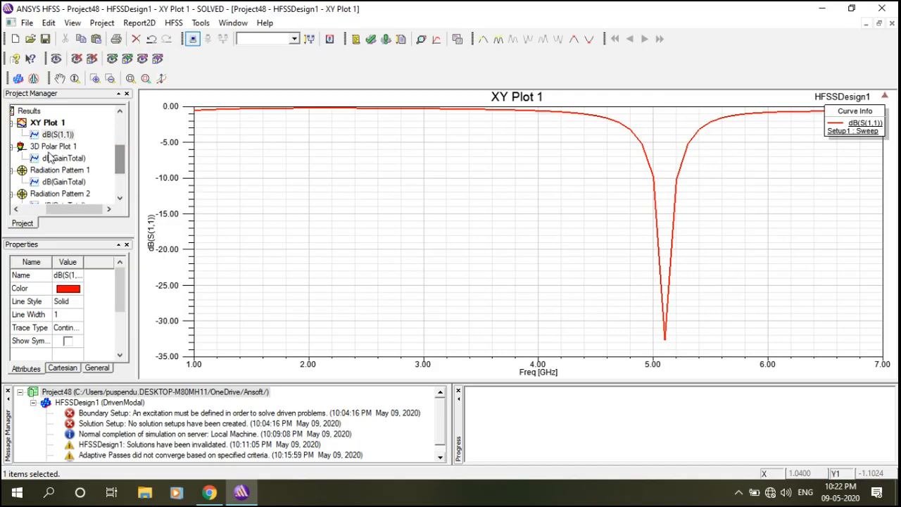
{"action": "double_click", "coordinate": [22, 147]}
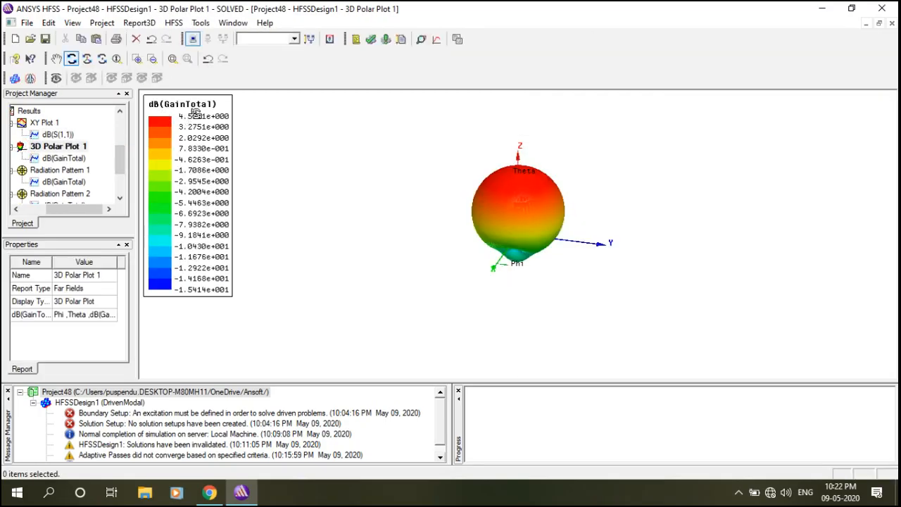
{"action": "left_click_drag", "start_coordinate": [119, 155], "coordinate": [121, 164]}
{"action": "double_click", "coordinate": [22, 148]}
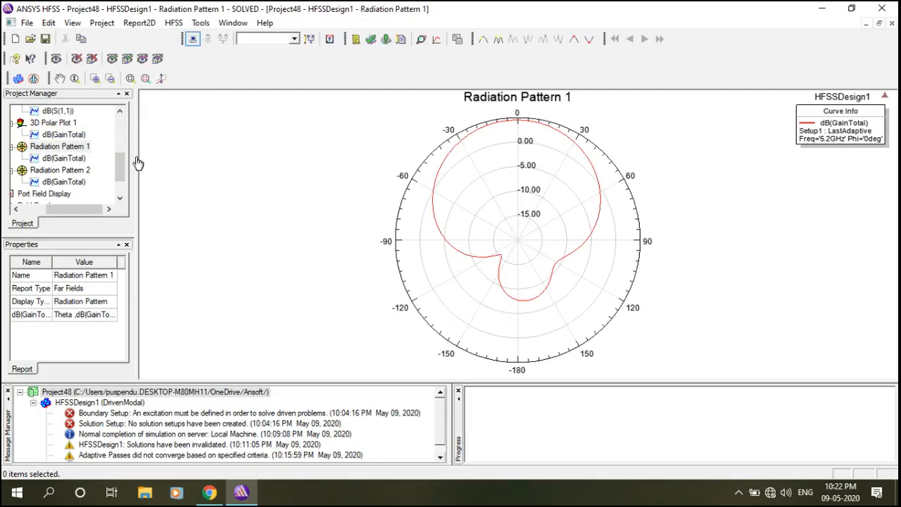
{"action": "double_click", "coordinate": [21, 171]}
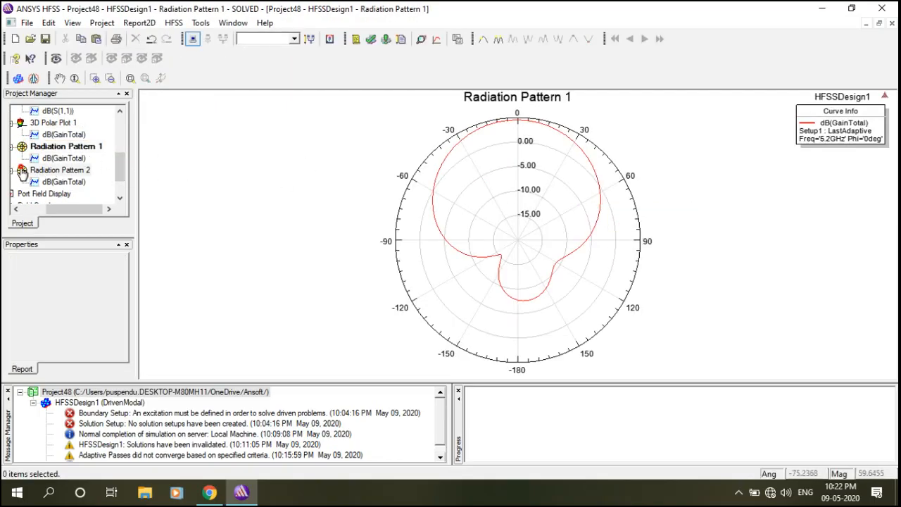